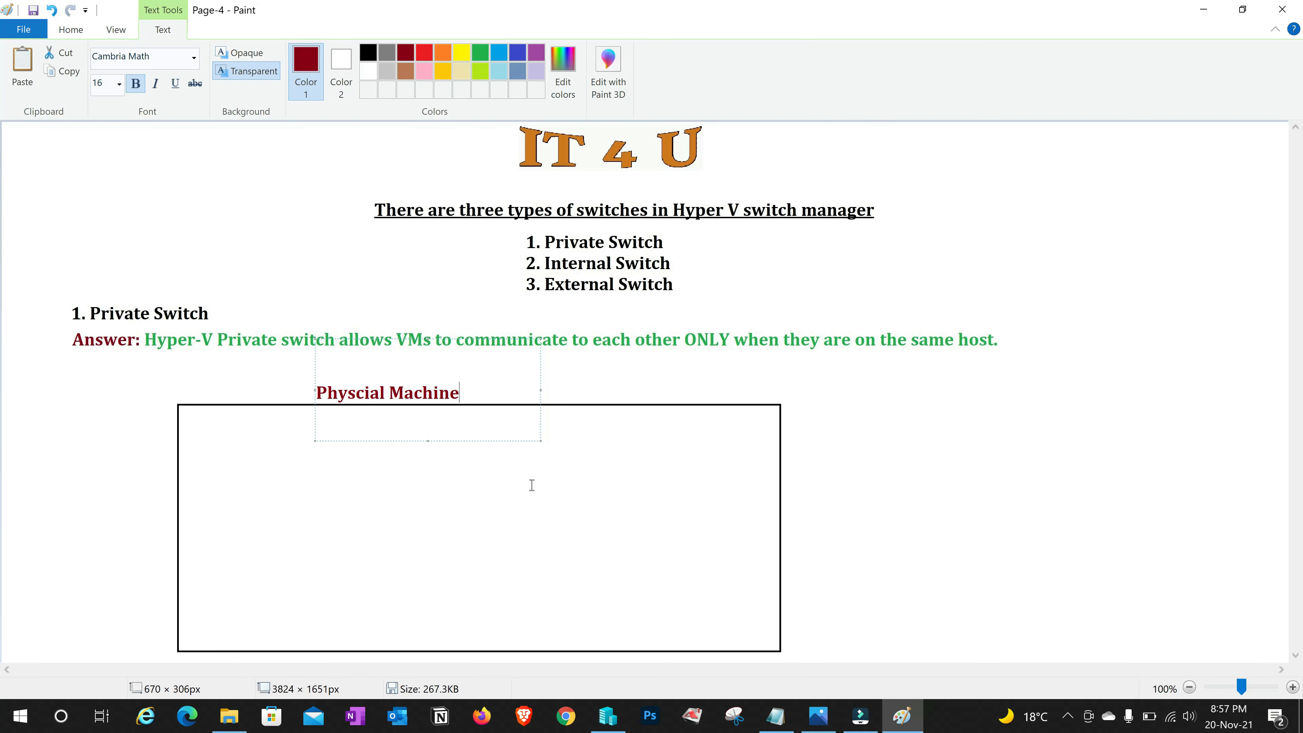
# - Draw black ovals for the VMs inside the Physcial Machine rectangle, three across its upper half and one at its lower right
pyautogui.click(388, 532)
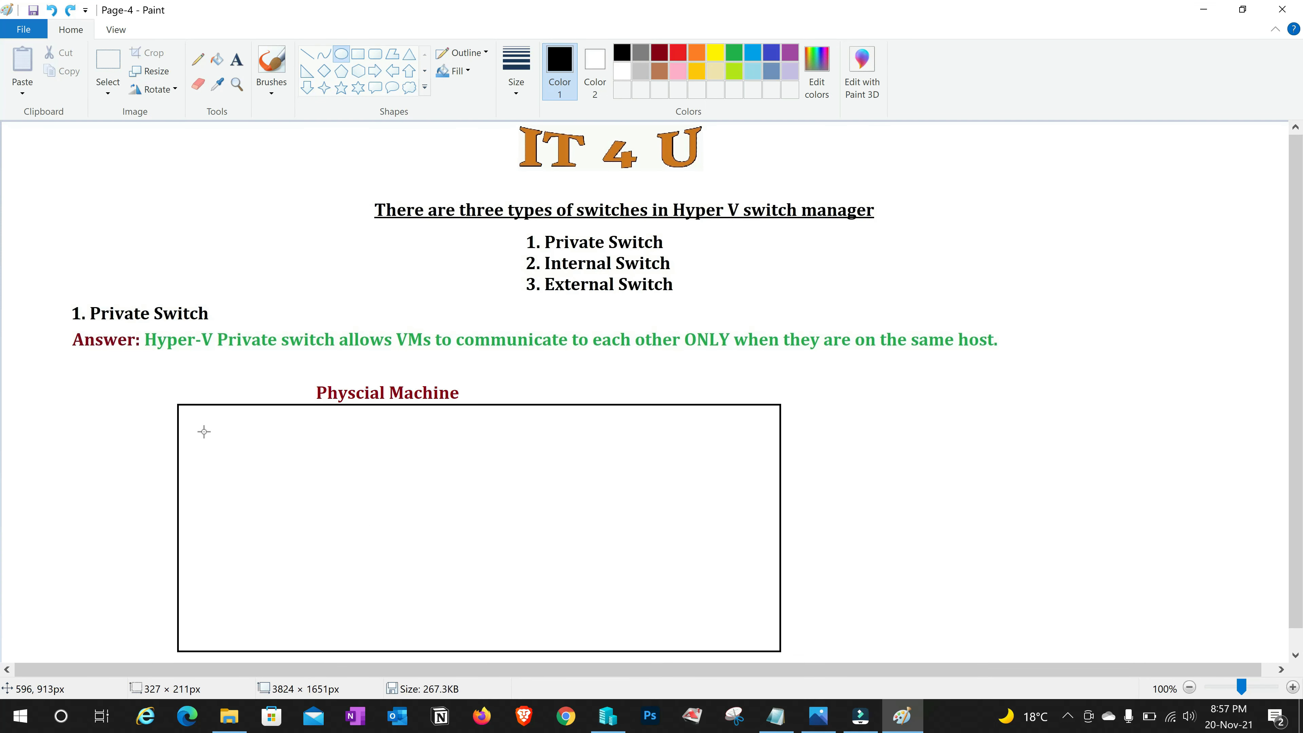
pyautogui.moveTo(204, 432); pyautogui.dragTo(299, 512)
pyautogui.moveTo(391, 436); pyautogui.dragTo(498, 510)
pyautogui.moveTo(571, 444); pyautogui.dragTo(676, 508)
pyautogui.moveTo(610, 563); pyautogui.dragTo(657, 590)
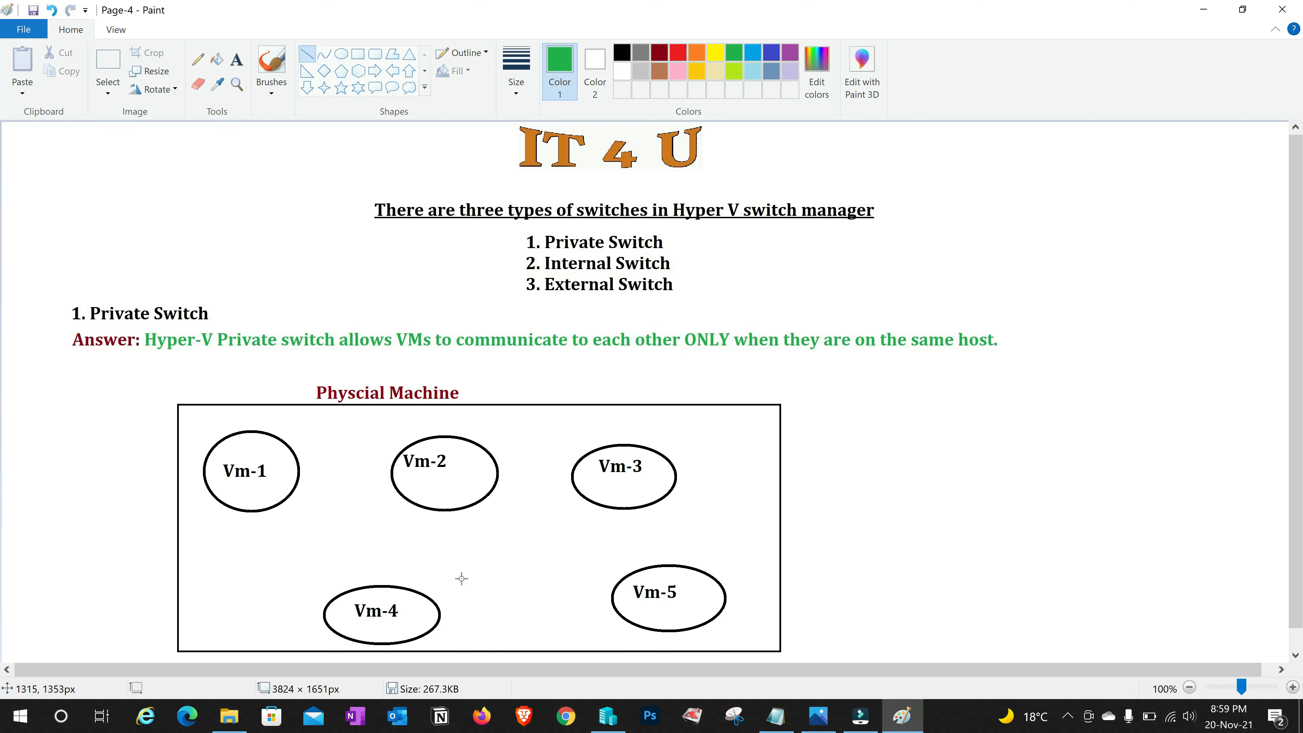
# - Link Vm-4 to all other VMs, Vm-1 and Vm-3 to Vm-5, and Vm-2 to Vm-3 with green lines, and add the red text "VM to VM"
pyautogui.moveTo(373, 600); pyautogui.dragTo(285, 490)
pyautogui.moveTo(407, 600)
pyautogui.mouseDown()
pyautogui.moveTo(444, 501)
pyautogui.moveTo(546, 548)
pyautogui.mouseUp()
pyautogui.moveTo(546, 547); pyautogui.dragTo(604, 501)
pyautogui.moveTo(435, 623); pyautogui.dragTo(642, 611)
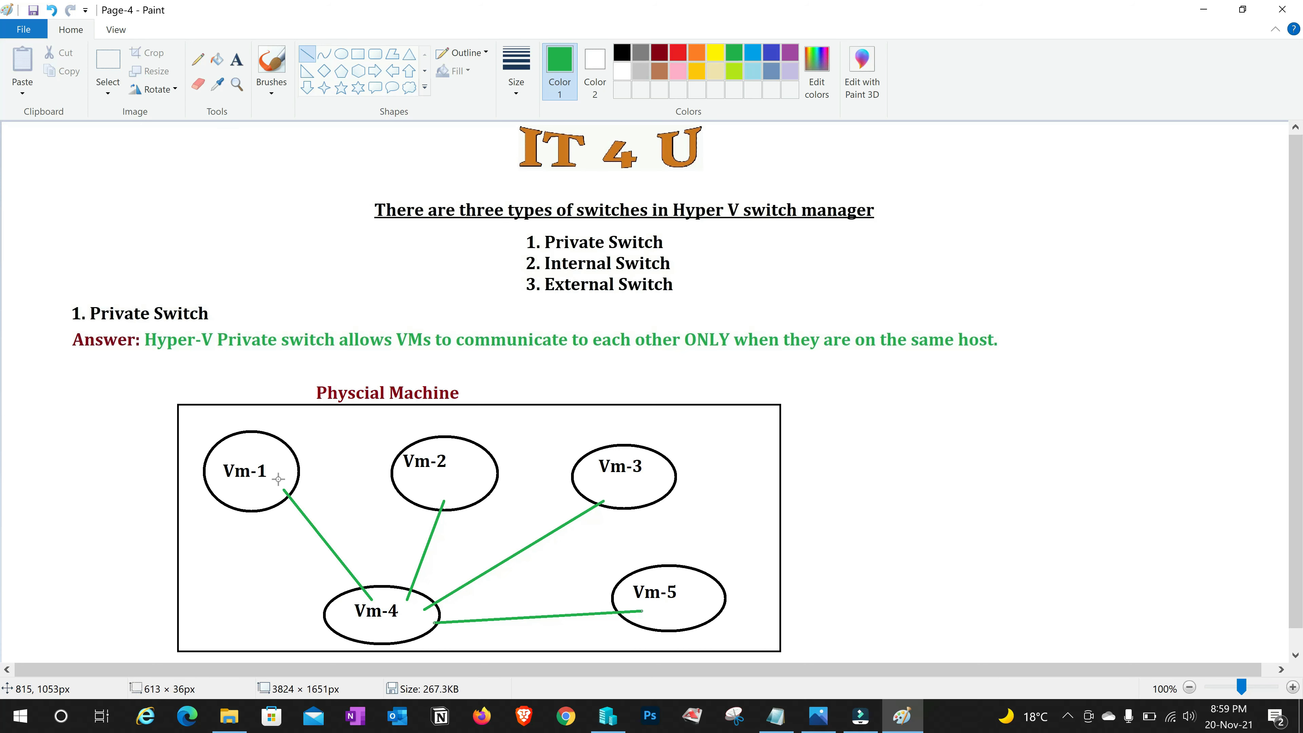
pyautogui.moveTo(279, 479)
pyautogui.mouseDown()
pyautogui.moveTo(452, 513)
pyautogui.moveTo(630, 587)
pyautogui.mouseUp()
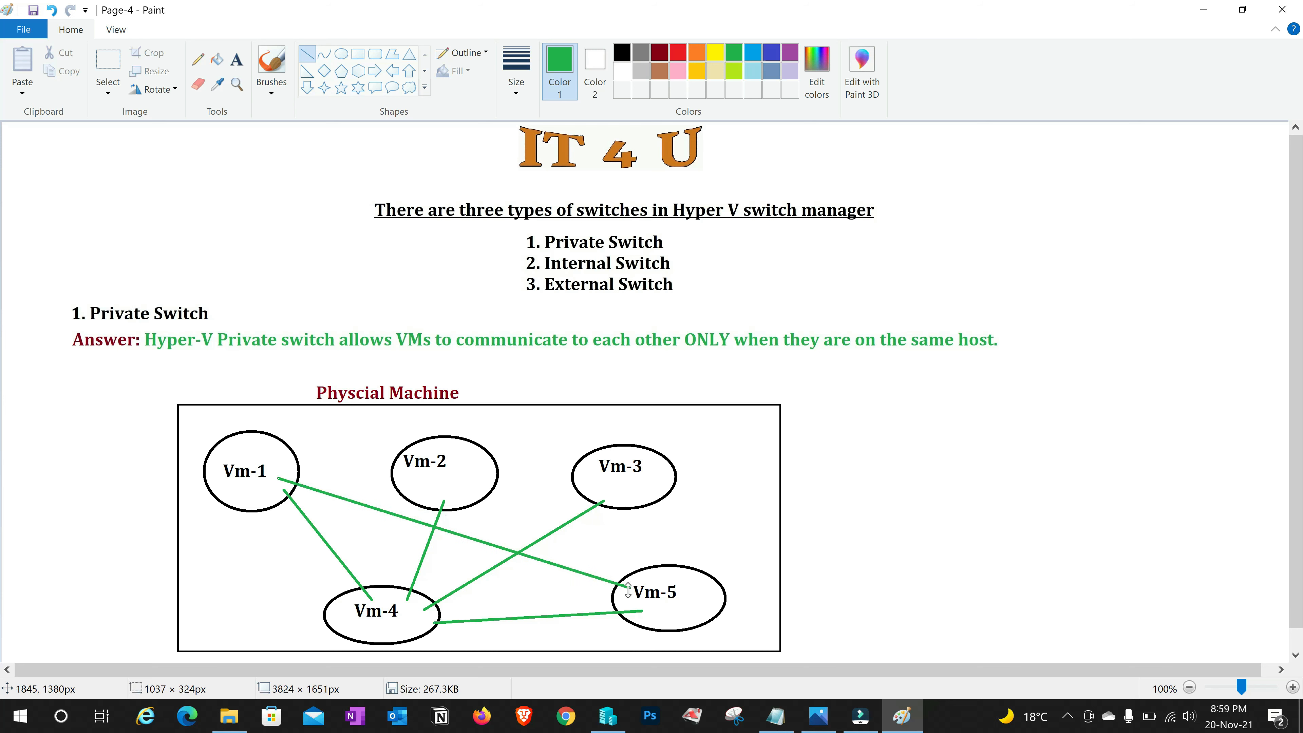
pyautogui.moveTo(630, 491); pyautogui.dragTo(467, 470)
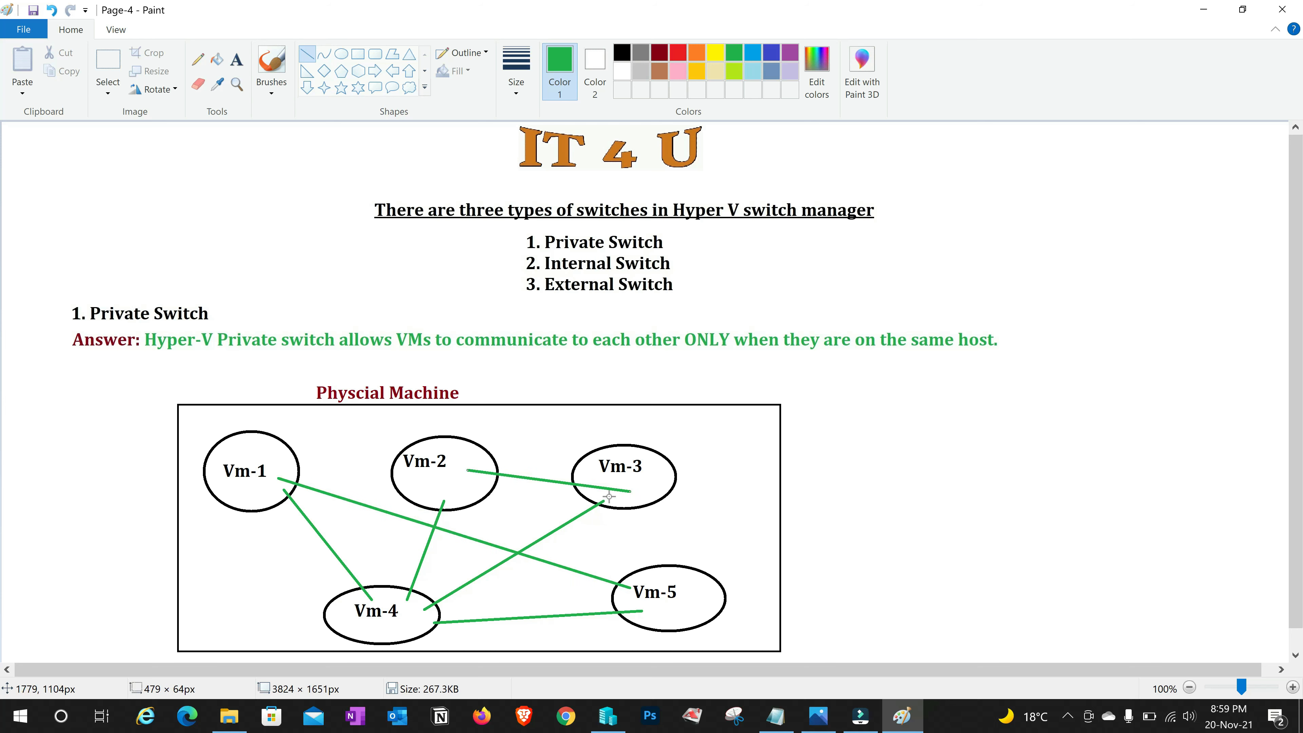
pyautogui.moveTo(650, 490); pyautogui.dragTo(676, 582)
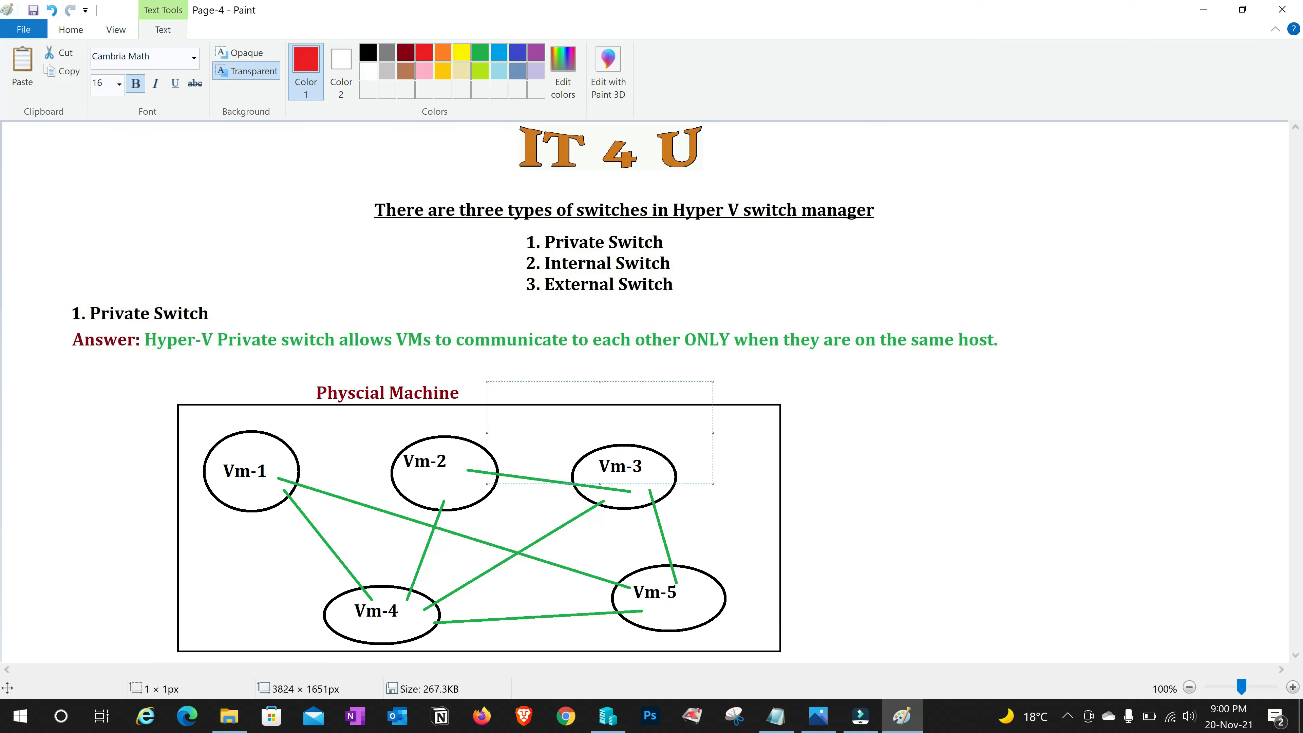
pyautogui.write('VM to VM')
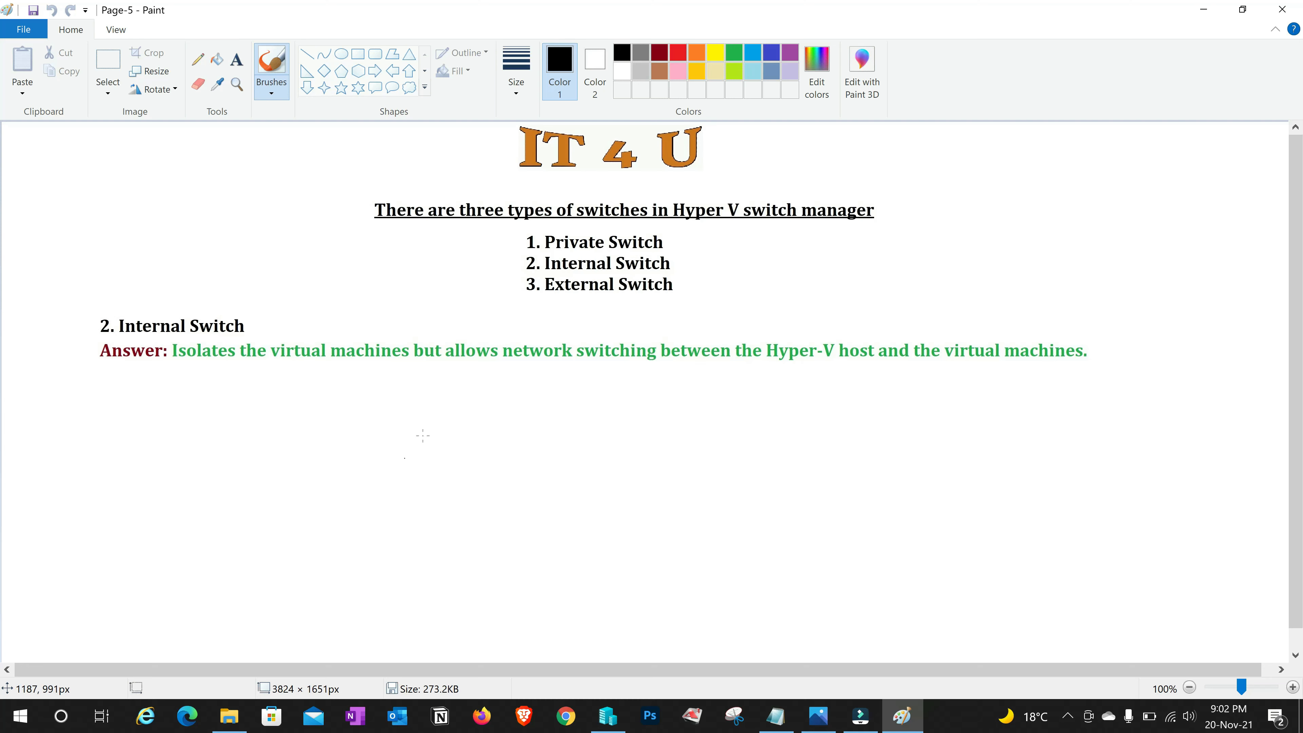
# - Draw a black rectangle for the physical machine below the Internal Switch answer
pyautogui.click(358, 54)
pyautogui.moveTo(271, 432)
pyautogui.mouseDown()
pyautogui.moveTo(607, 662)
pyautogui.moveTo(644, 640)
pyautogui.mouseUp()
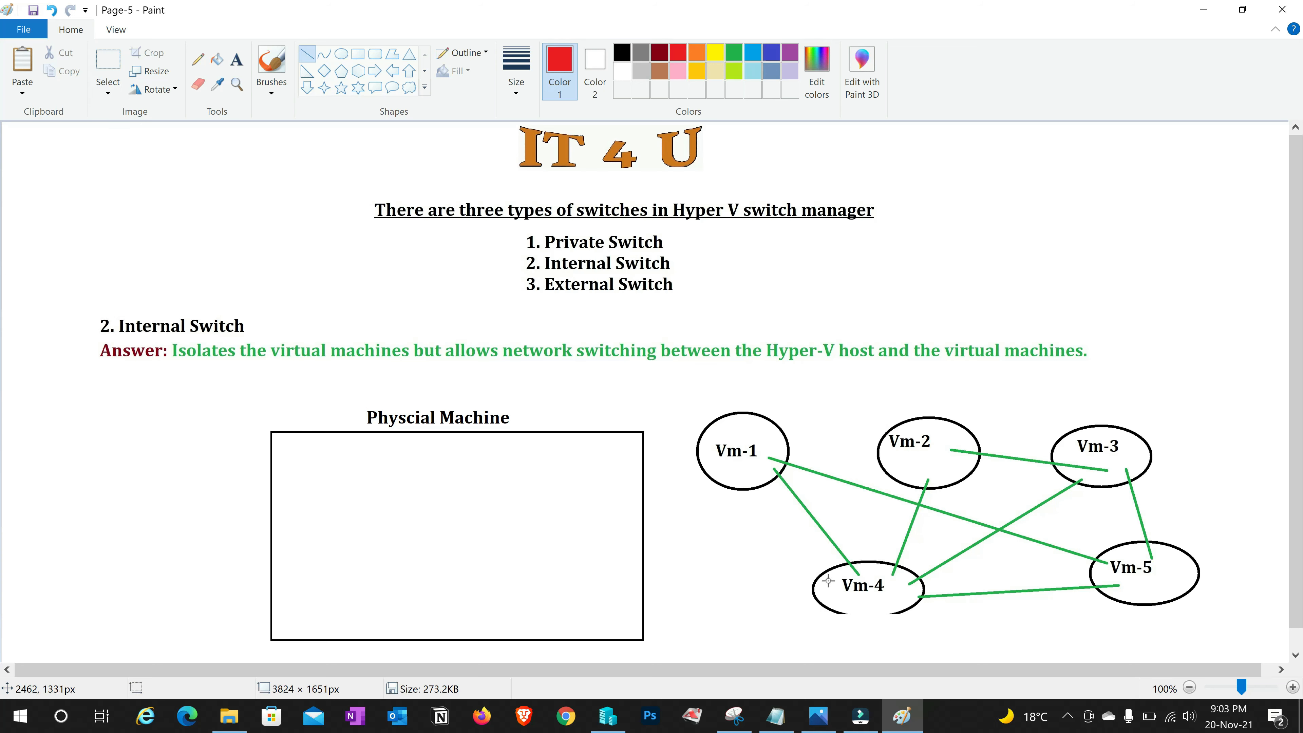
# - Connect the VM ovals to the Physcial Machine rectangle with red lines and circle the red VM communication caption with a green oval
pyautogui.moveTo(746, 471); pyautogui.dragTo(587, 521)
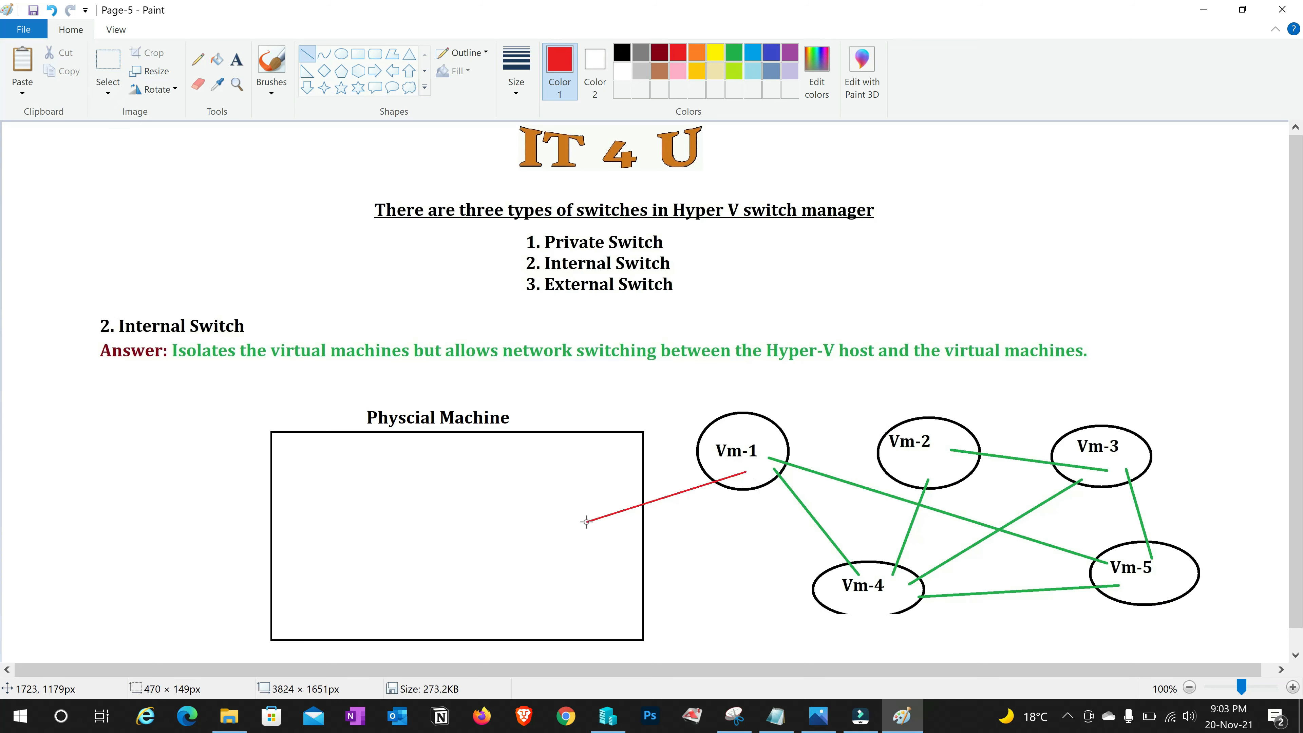
pyautogui.moveTo(850, 599); pyautogui.dragTo(616, 571)
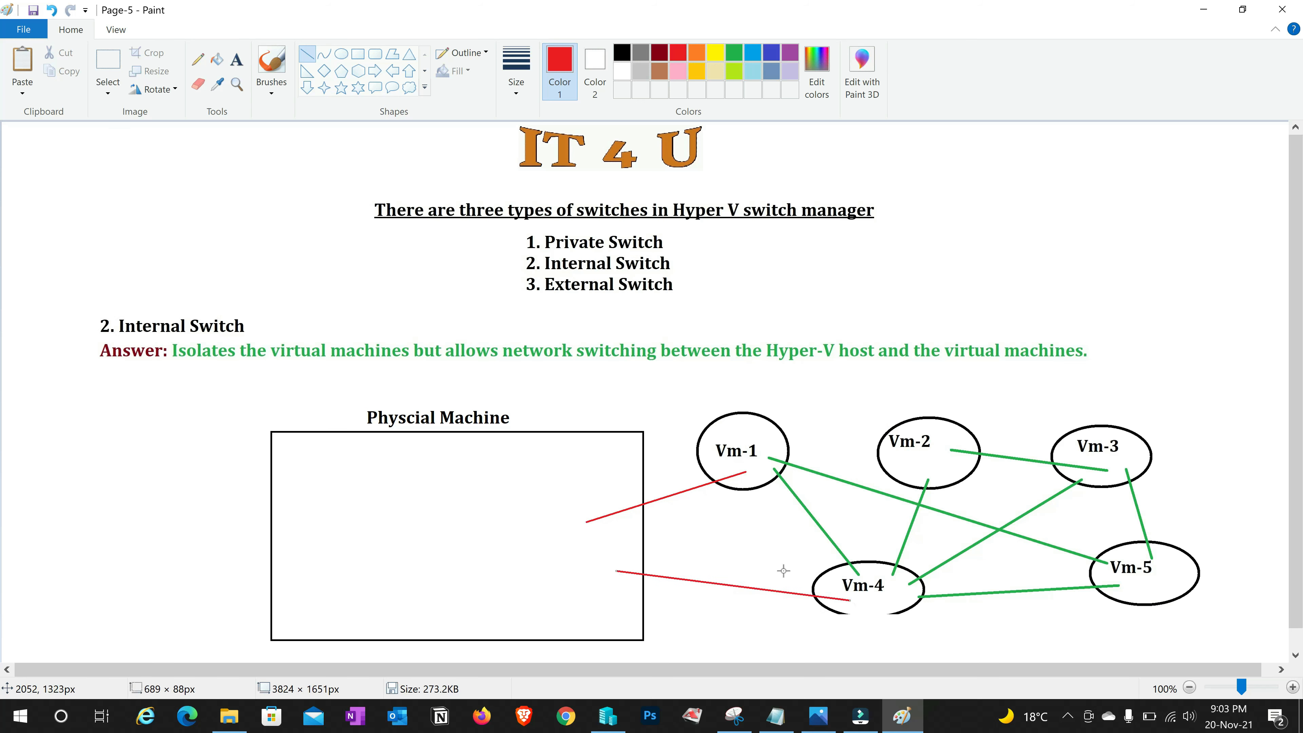
pyautogui.moveTo(1083, 472); pyautogui.dragTo(599, 549)
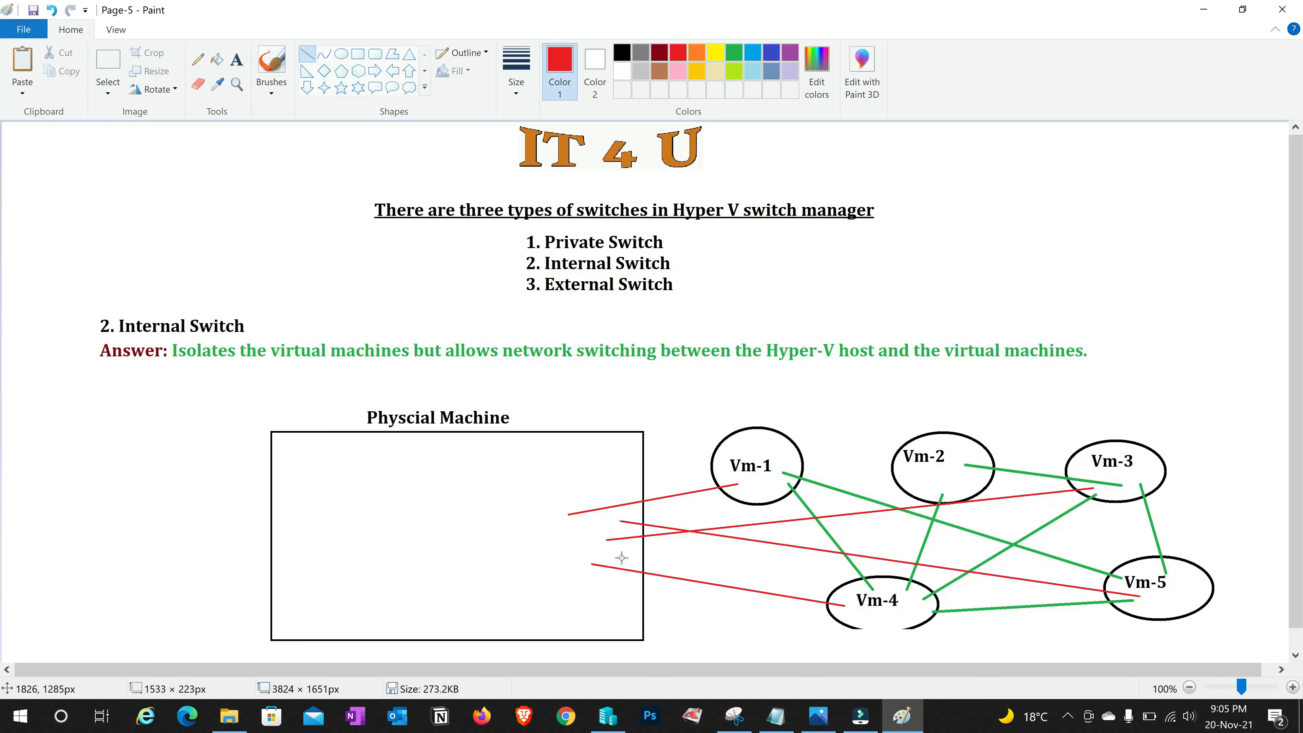
pyautogui.moveTo(624, 558)
pyautogui.mouseDown()
pyautogui.moveTo(762, 534)
pyautogui.moveTo(911, 474)
pyautogui.mouseUp()
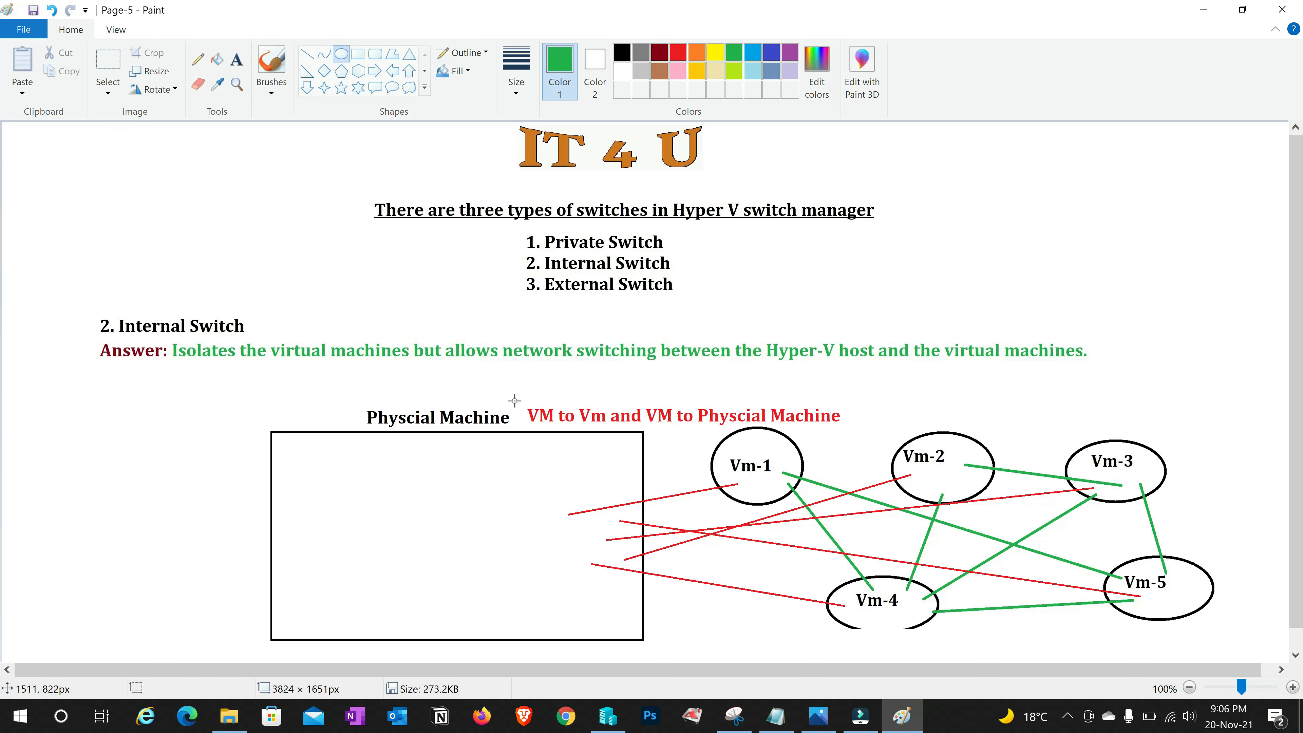
pyautogui.moveTo(513, 401); pyautogui.dragTo(867, 443)
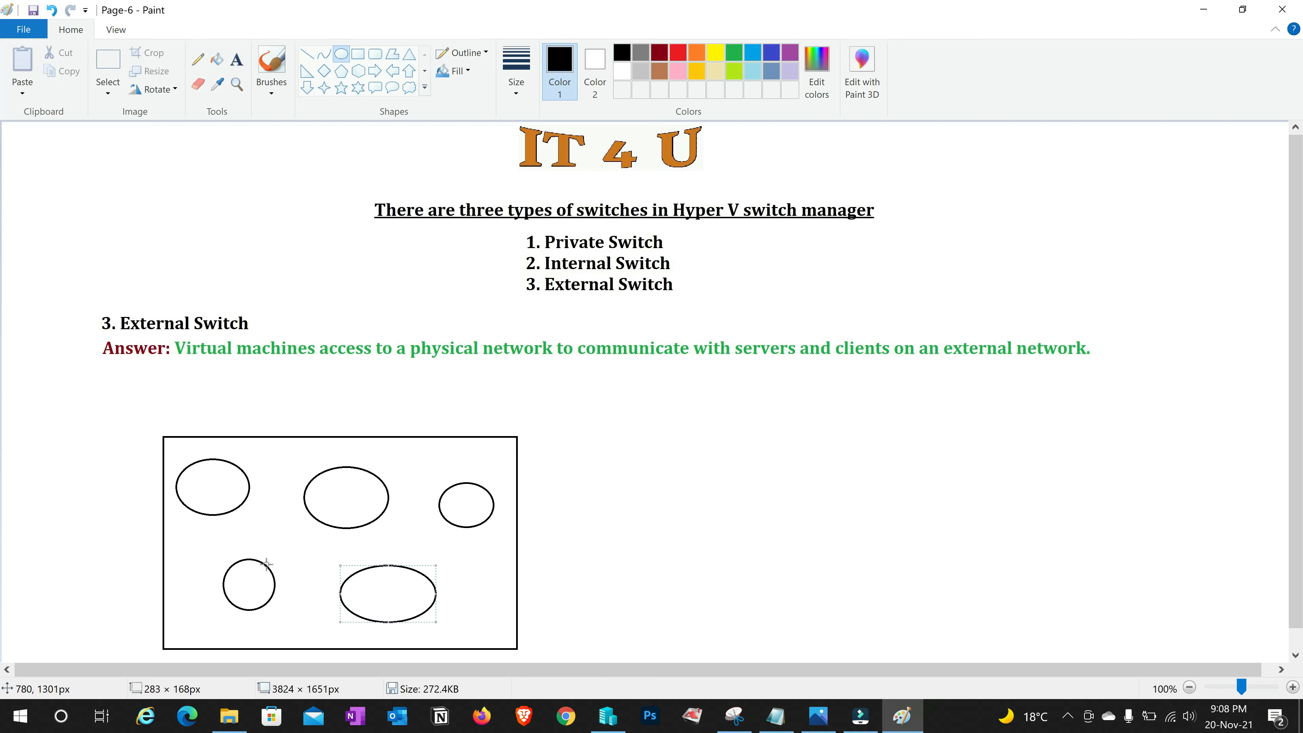
# - Link the five ovals in the External Switch rectangle with dark red lines and add a short stroke across the rectangle's right edge
pyautogui.click(561, 538)
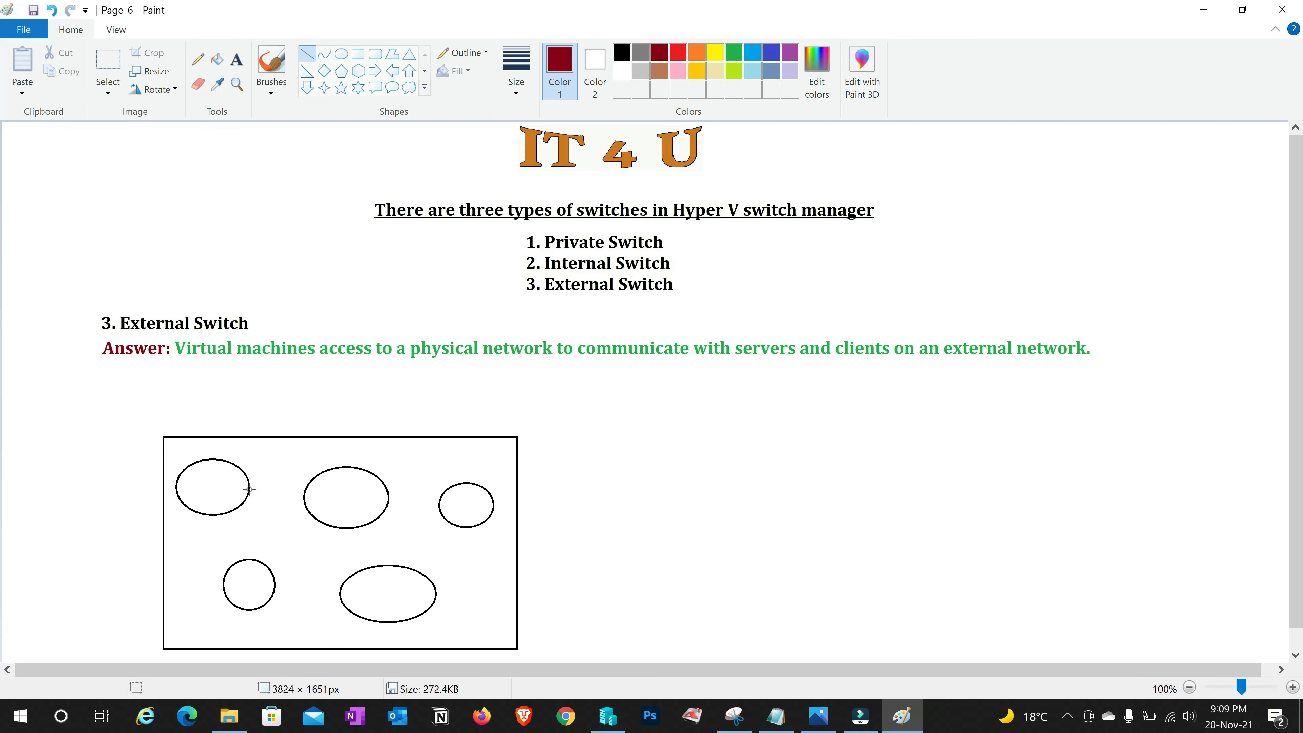
pyautogui.moveTo(240, 487); pyautogui.dragTo(323, 501)
pyautogui.moveTo(249, 579); pyautogui.dragTo(331, 518)
pyautogui.moveTo(223, 495); pyautogui.dragTo(250, 567)
pyautogui.moveTo(352, 510); pyautogui.dragTo(393, 590)
pyautogui.moveTo(393, 584); pyautogui.dragTo(457, 512)
pyautogui.moveTo(500, 564); pyautogui.dragTo(529, 585)
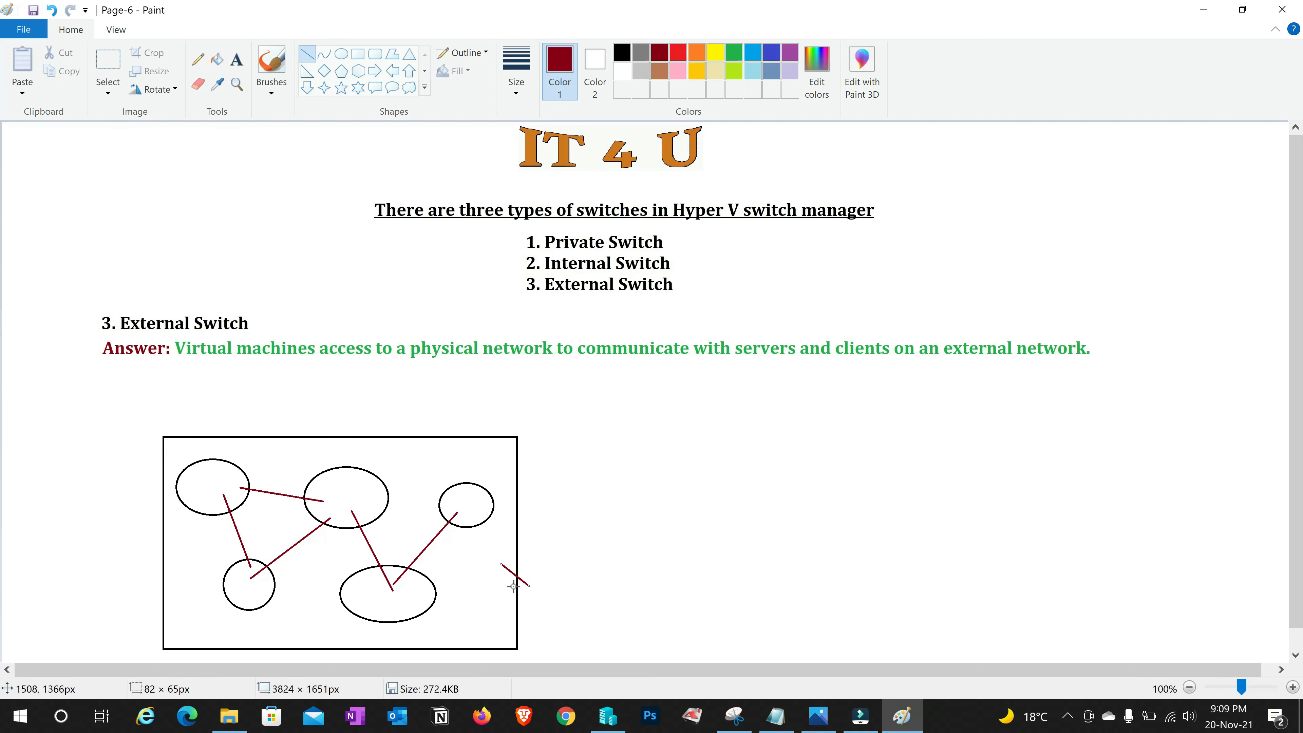
# - Draw an orange rectangle of about 790 × 543 px to the right of the black rectangle
pyautogui.click(358, 53)
pyautogui.click(696, 52)
pyautogui.moveTo(691, 423); pyautogui.dragTo(959, 606)
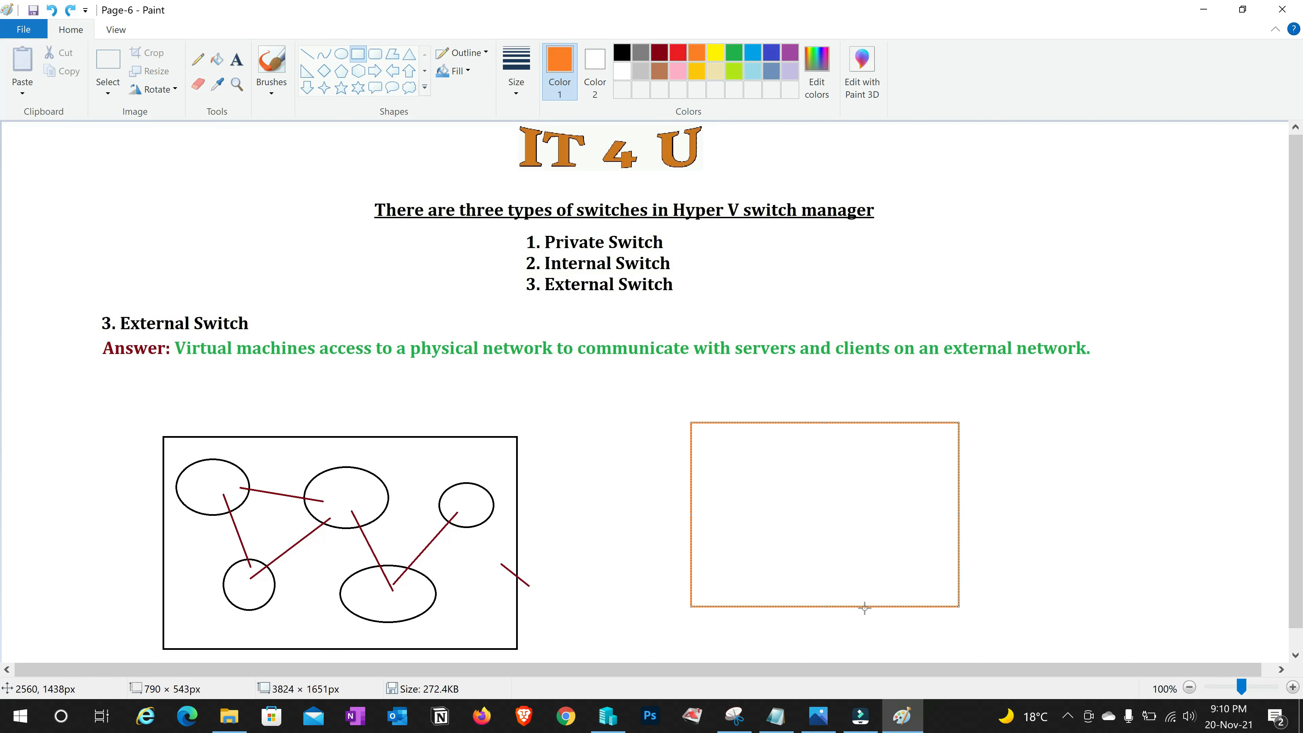
pyautogui.click(642, 517)
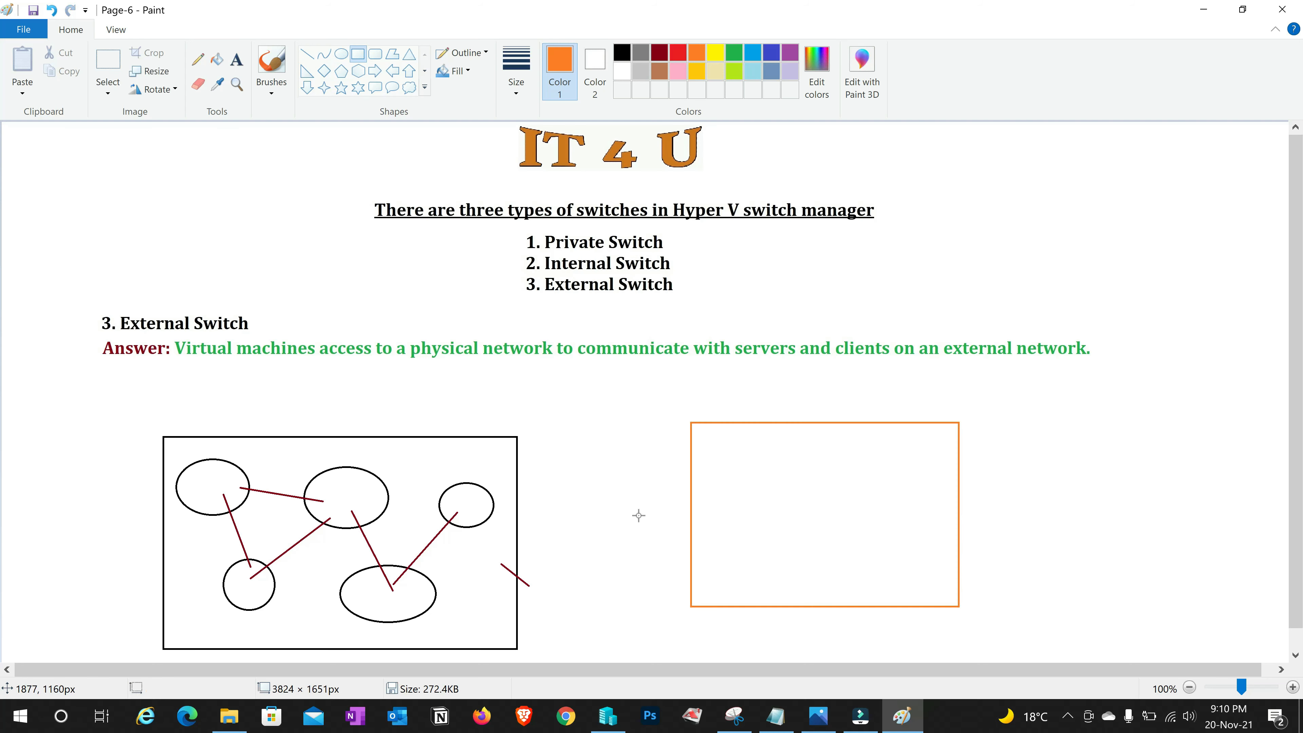
# - Draw a red line from the upper-right oval in the black rectangle into the orange rectangle
pyautogui.click(306, 53)
pyautogui.click(678, 52)
pyautogui.moveTo(494, 489); pyautogui.dragTo(763, 480)
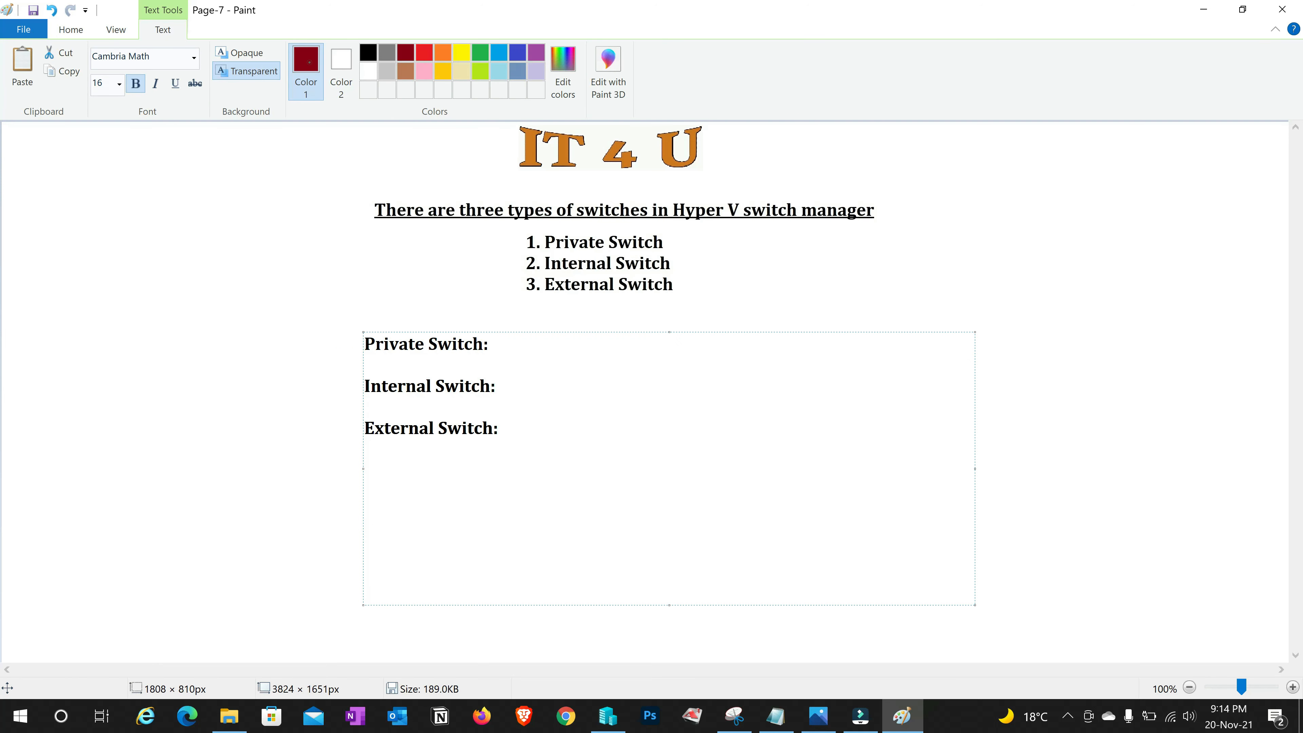
# - Enter "VM Machine to VM Machine" after Private Switch and "VM to Vm and VM to Physcial Machine" after Internal Switch in dark red
pyautogui.write('VM Machine to VM Machine')
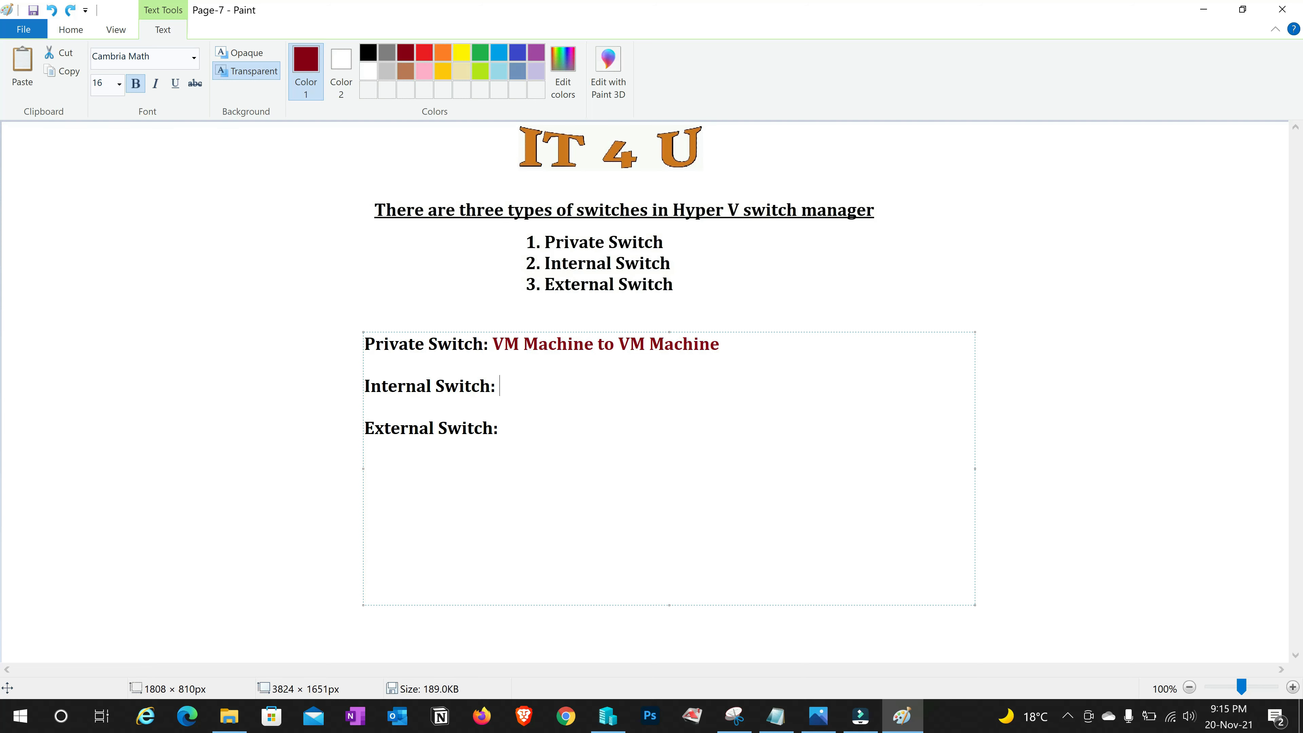
pyautogui.write('VM to Vm and VM to Physcial Machine')
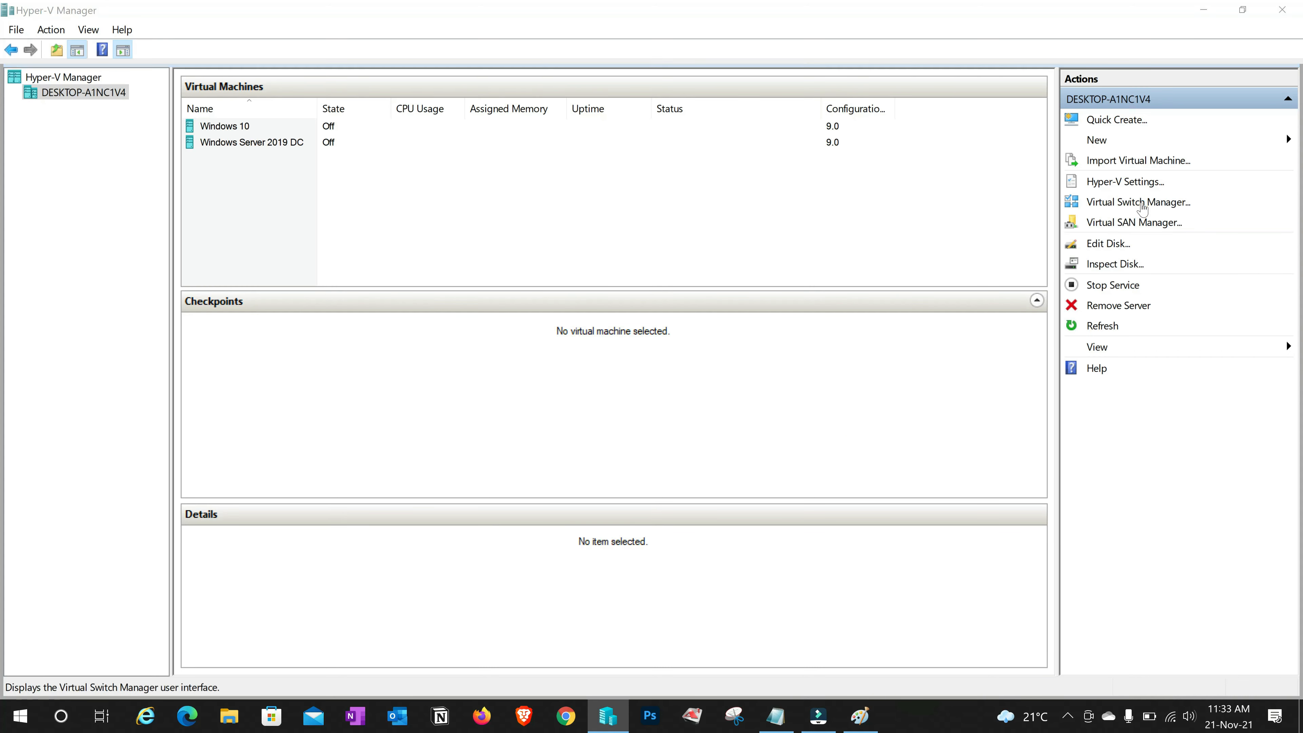
# - Open the Virtual Switch Manager in Hyper-V Manager and compare the descriptions of the External, Internal and Private switch types
pyautogui.click(1138, 203)
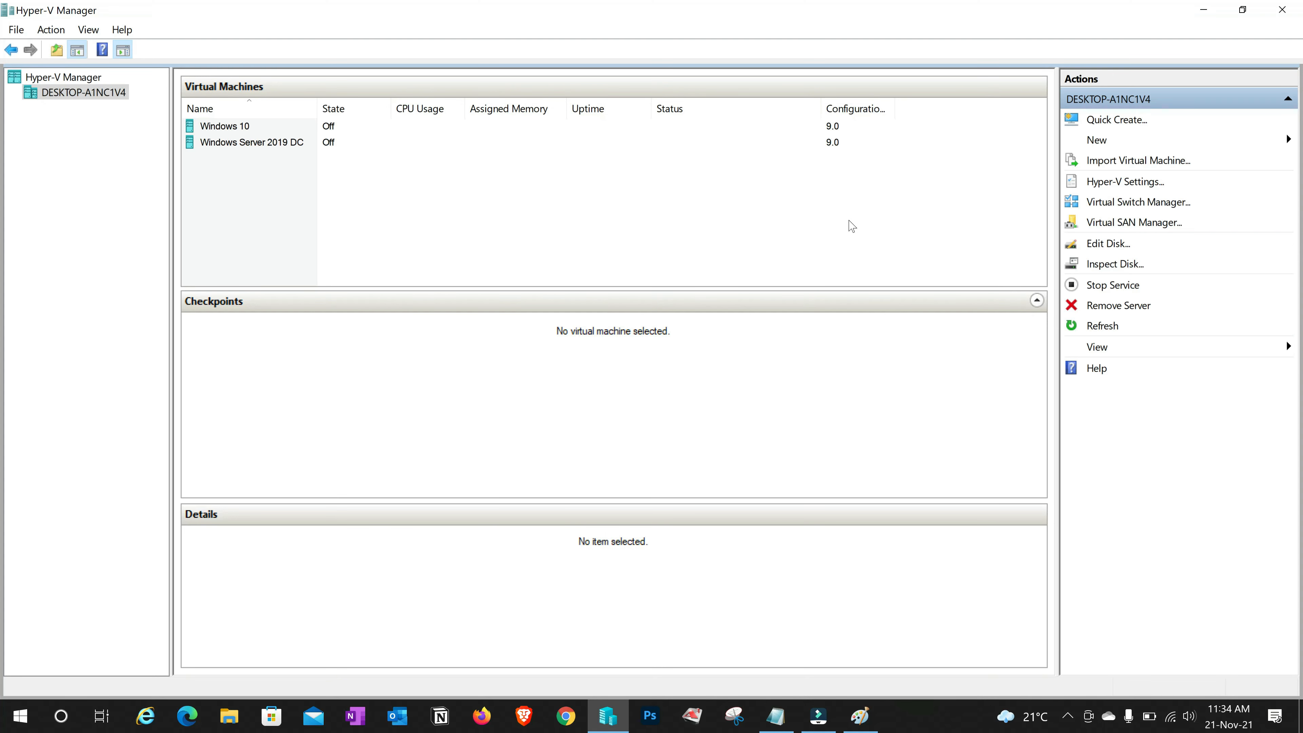
pyautogui.click(1131, 209)
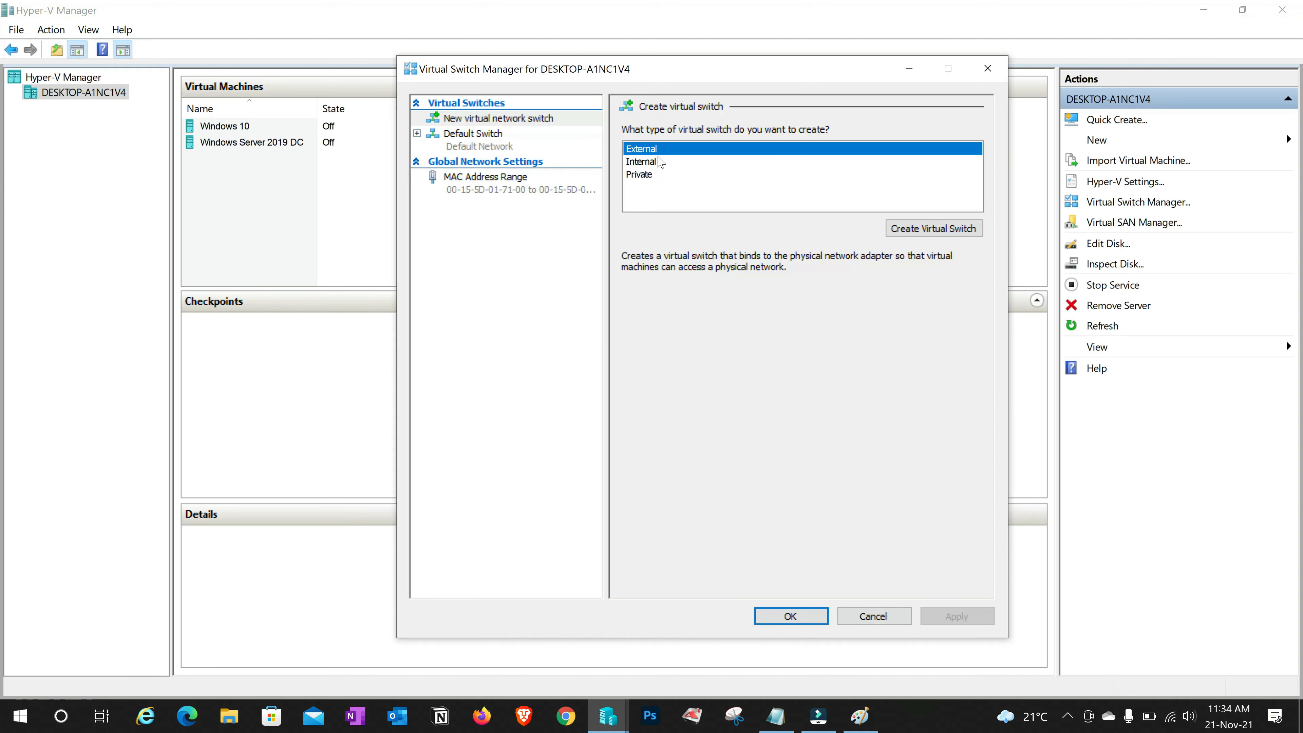
pyautogui.click(651, 162)
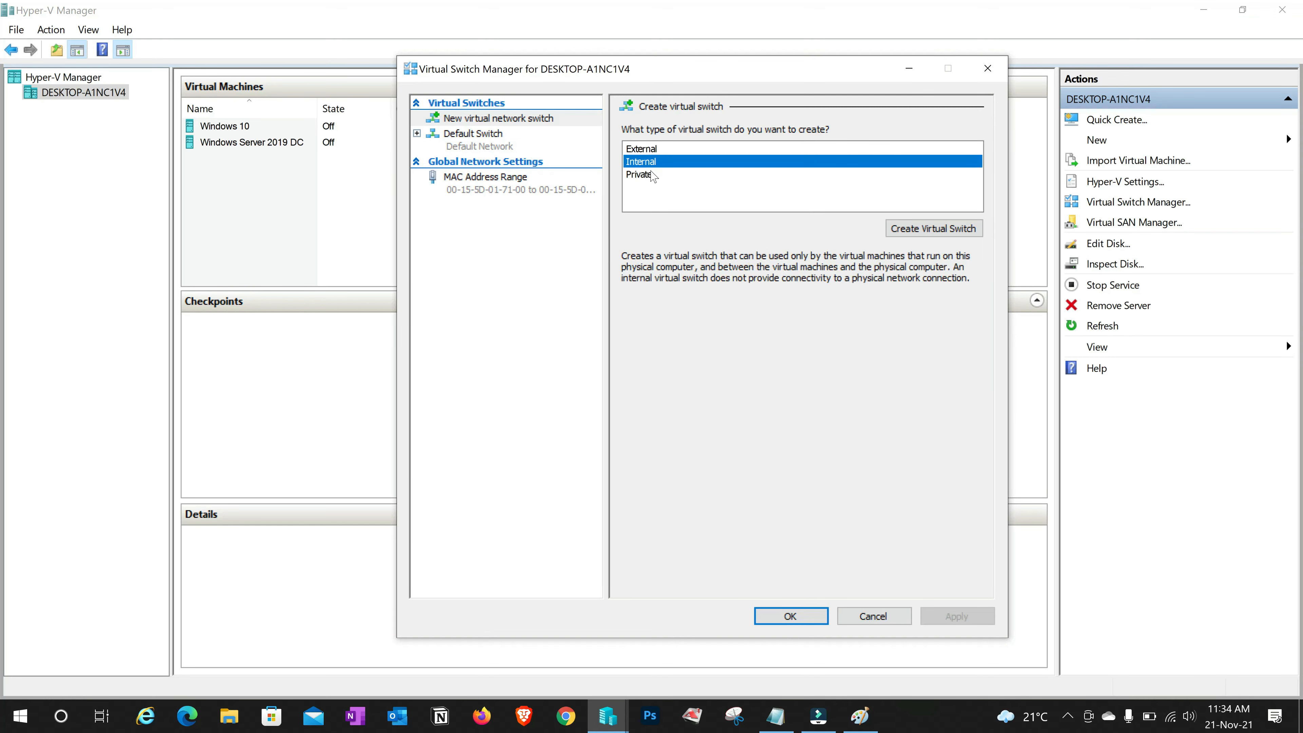
pyautogui.click(648, 178)
pyautogui.click(653, 153)
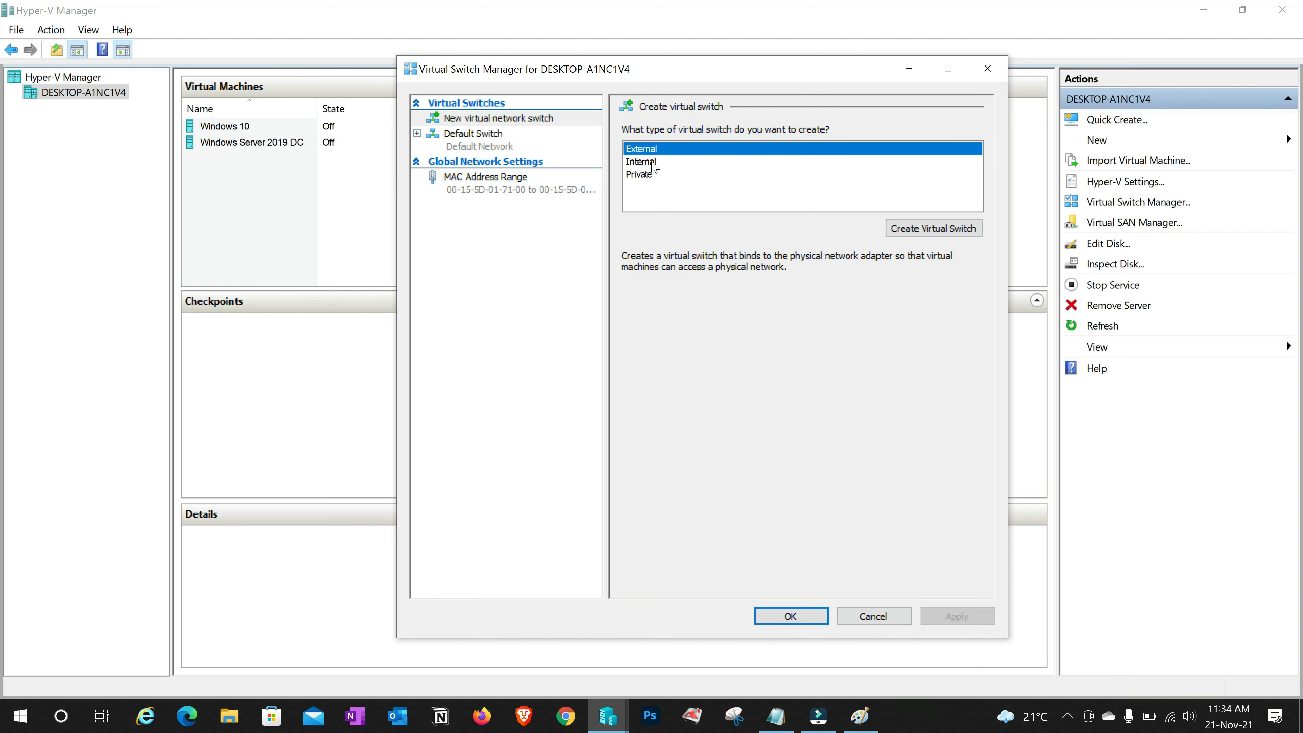
pyautogui.click(653, 163)
pyautogui.click(649, 175)
pyautogui.click(650, 163)
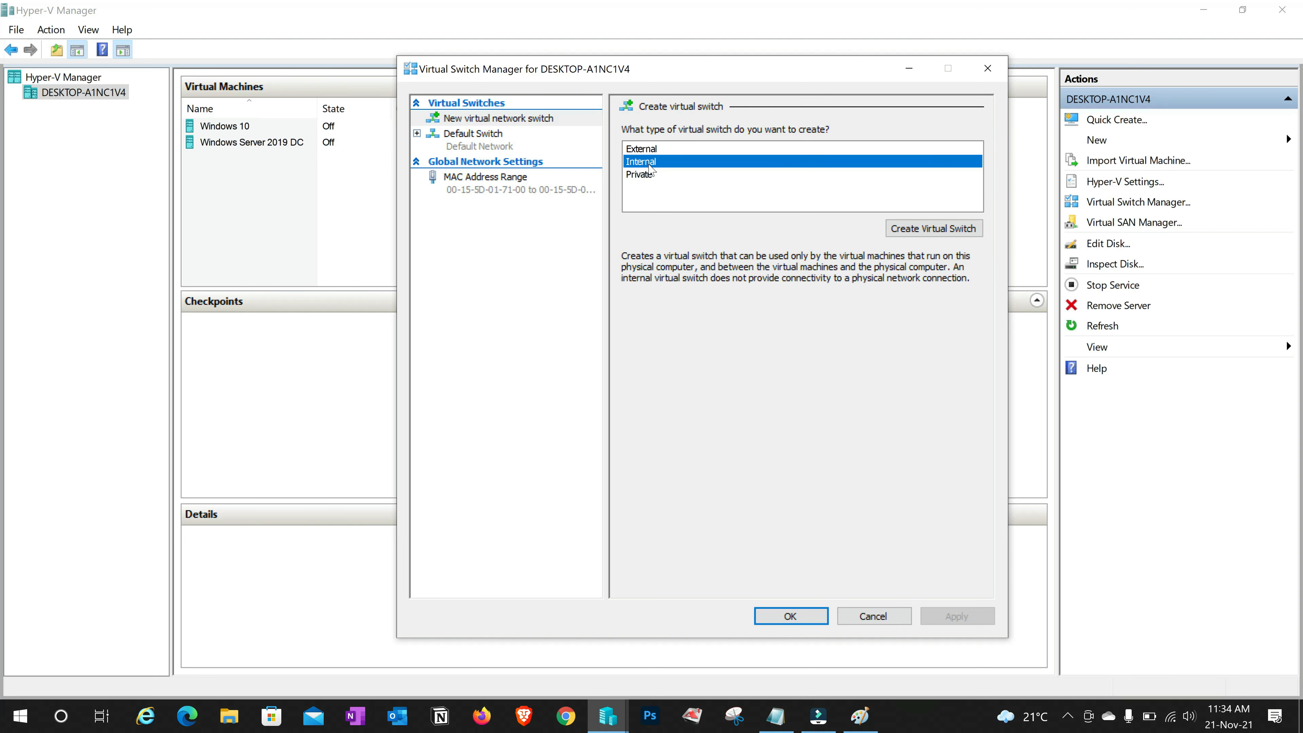
pyautogui.click(651, 150)
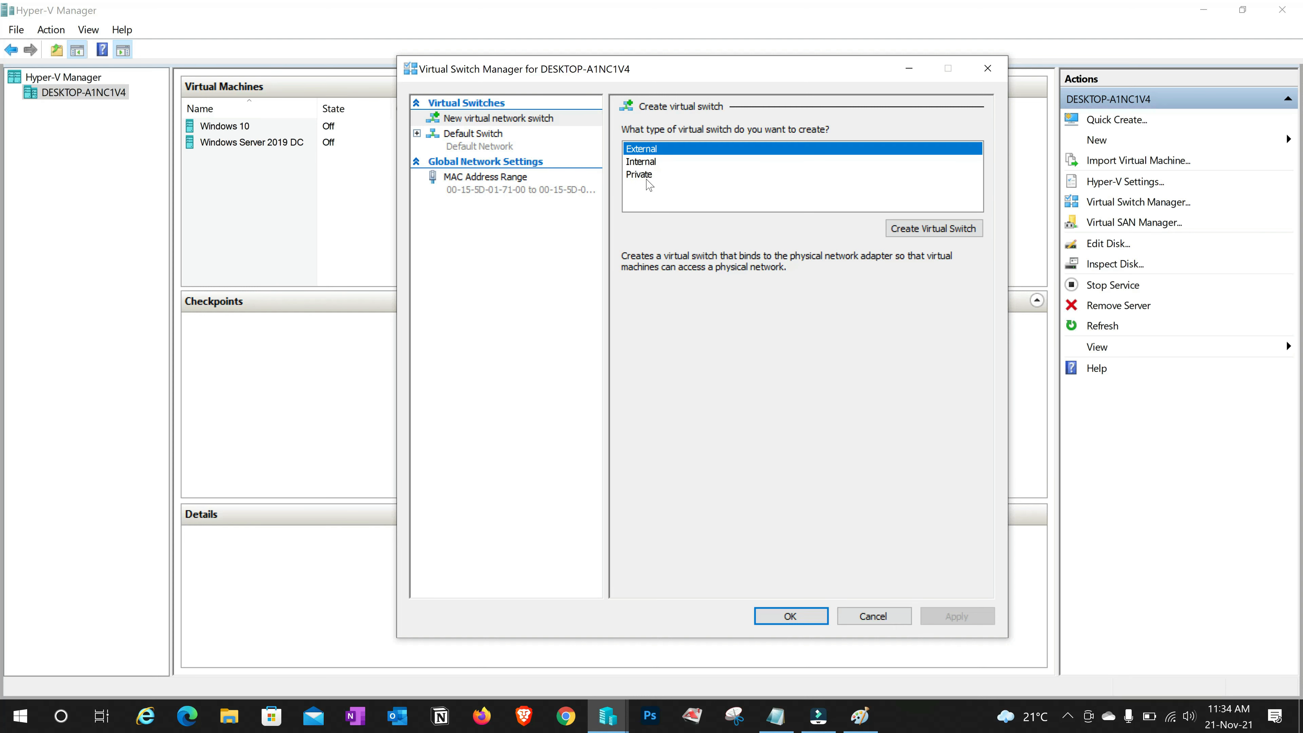
# - Create a Private virtual switch and name it "IT 4 U Private Switch"
pyautogui.click(648, 178)
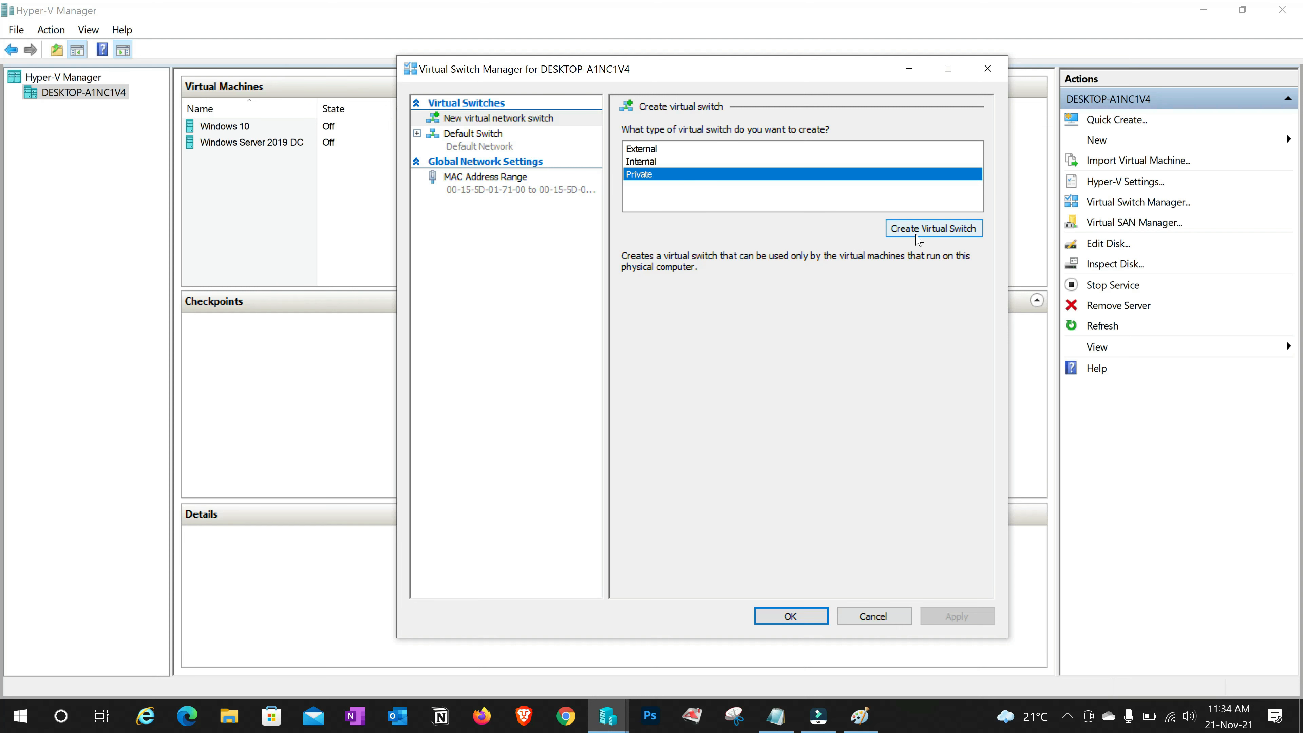
pyautogui.click(927, 231)
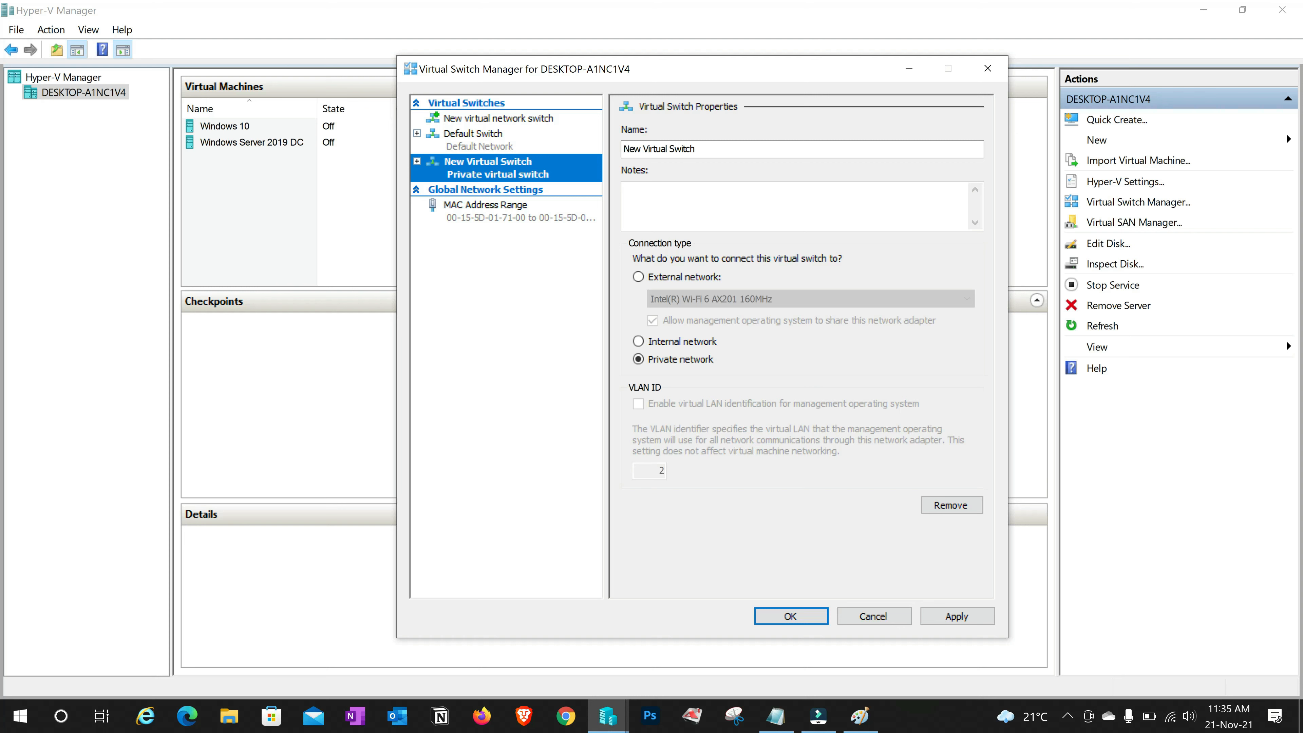
pyautogui.press('Tab')
pyautogui.write('I')
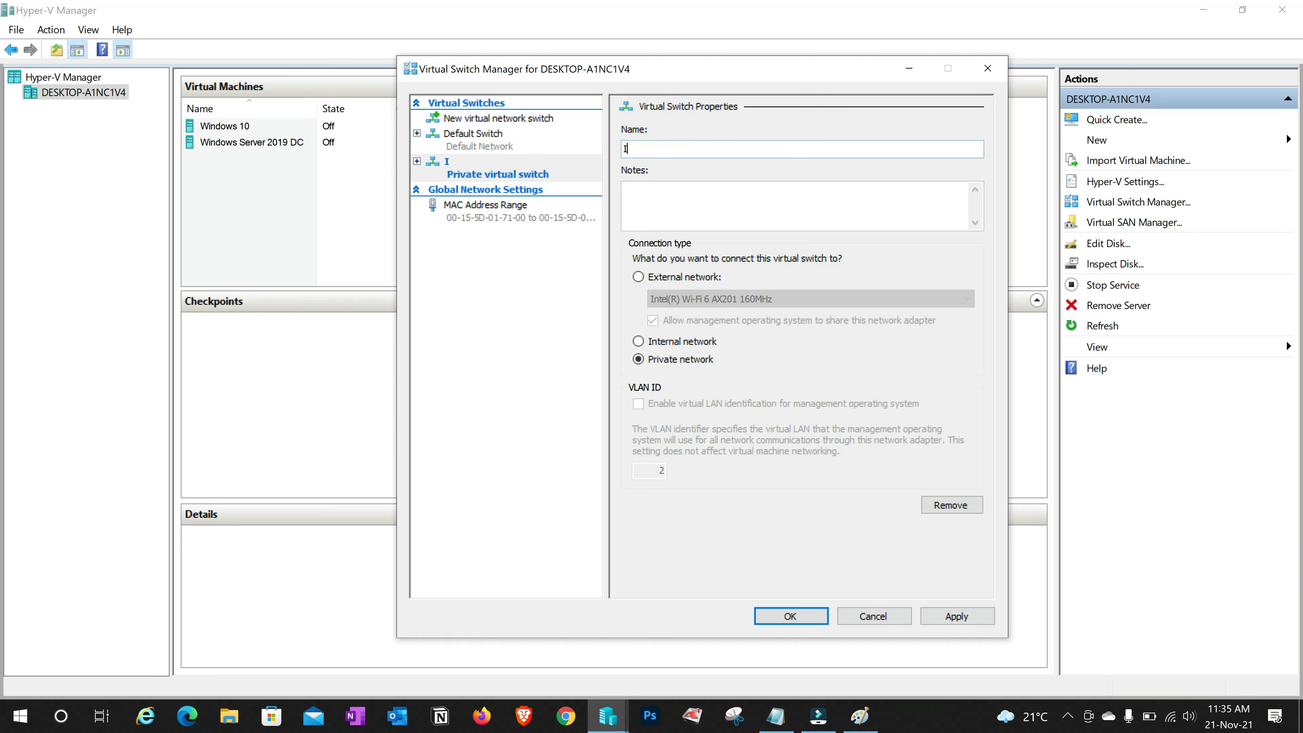
pyautogui.write('T 4 U Private Switch')
pyautogui.press('Tab')
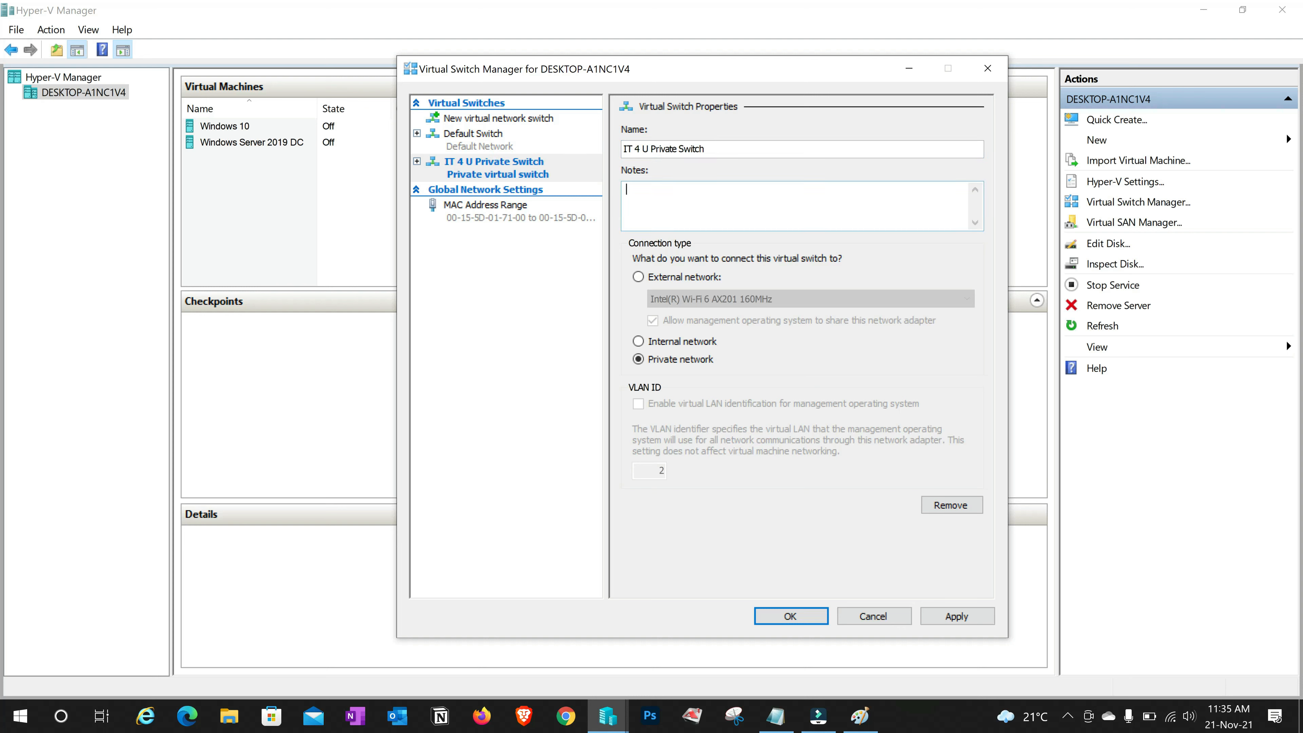
# - Copy the switch name into its notes, apply the new switch and close the Virtual Switch Manager
pyautogui.hotkey('shift', 'Tab')
pyautogui.hotkey('ctrl', 'c')
pyautogui.press('Tab')
pyautogui.hotkey('ctrl', 'v')
pyautogui.click(957, 616)
pyautogui.click(801, 620)
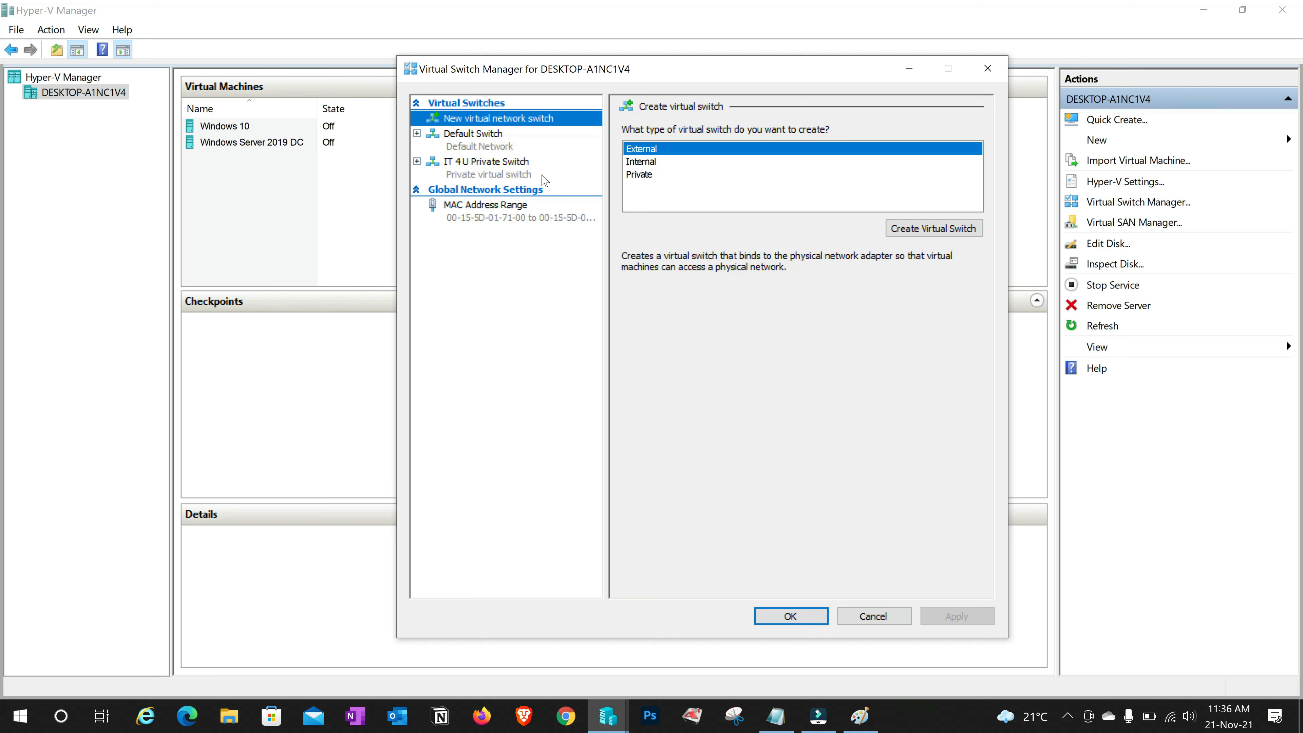
# - Review the properties of IT 4 U Private Switch and close the Virtual Switch Manager without changes
pyautogui.click(499, 175)
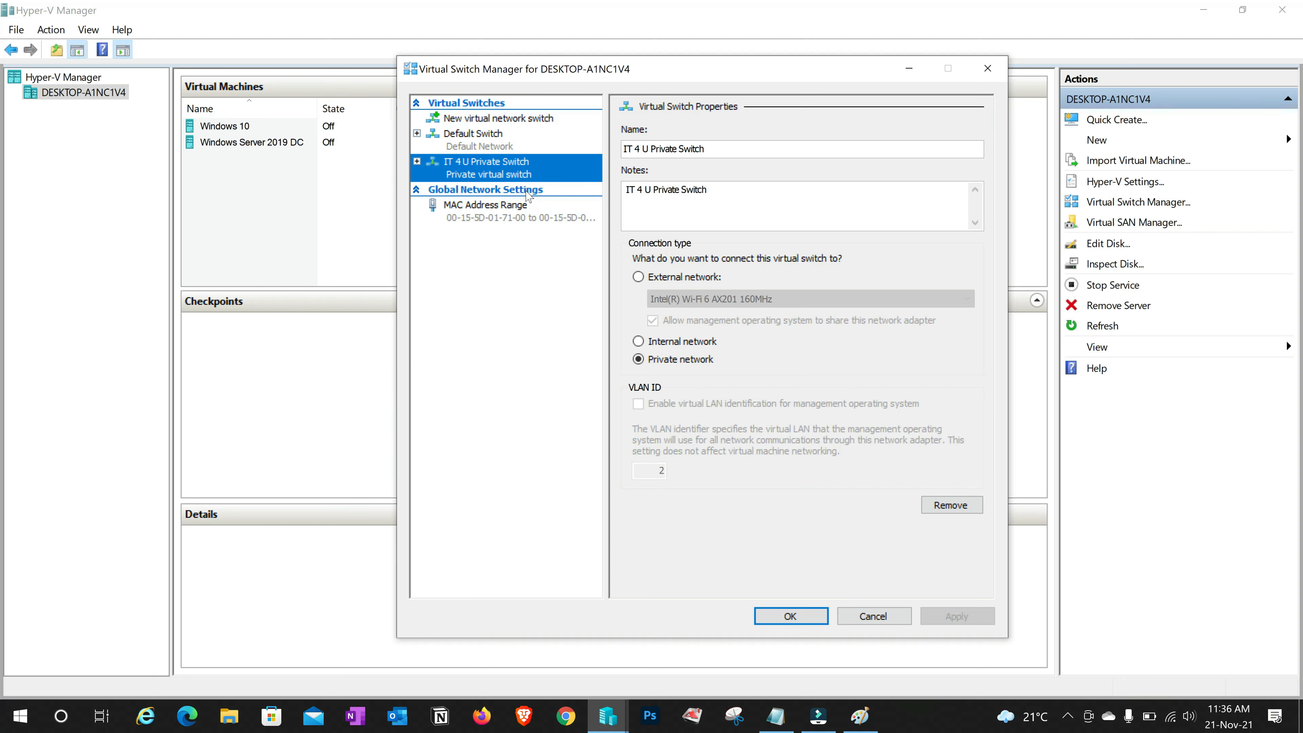
pyautogui.click(874, 616)
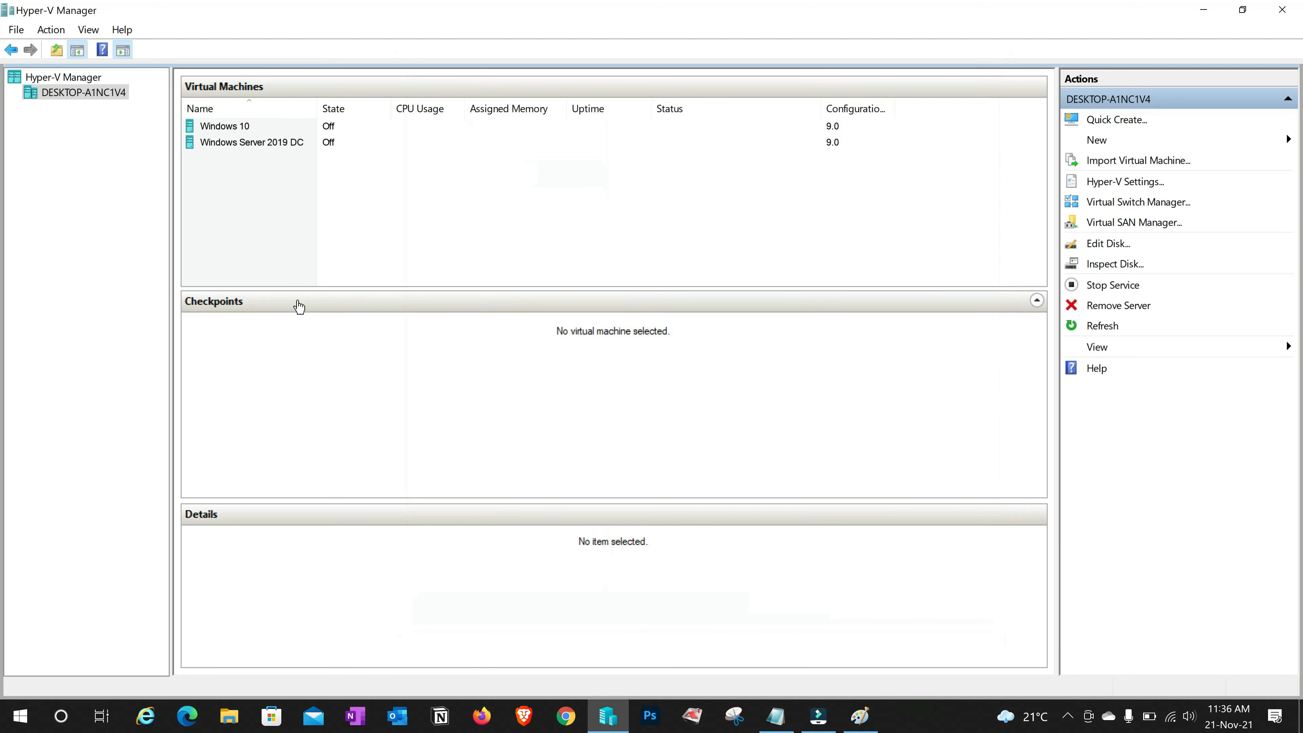
# - Connect the network adapter of the Windows Server 2019 DC virtual machine to IT 4 U Private Switch and save its settings
pyautogui.click(291, 144)
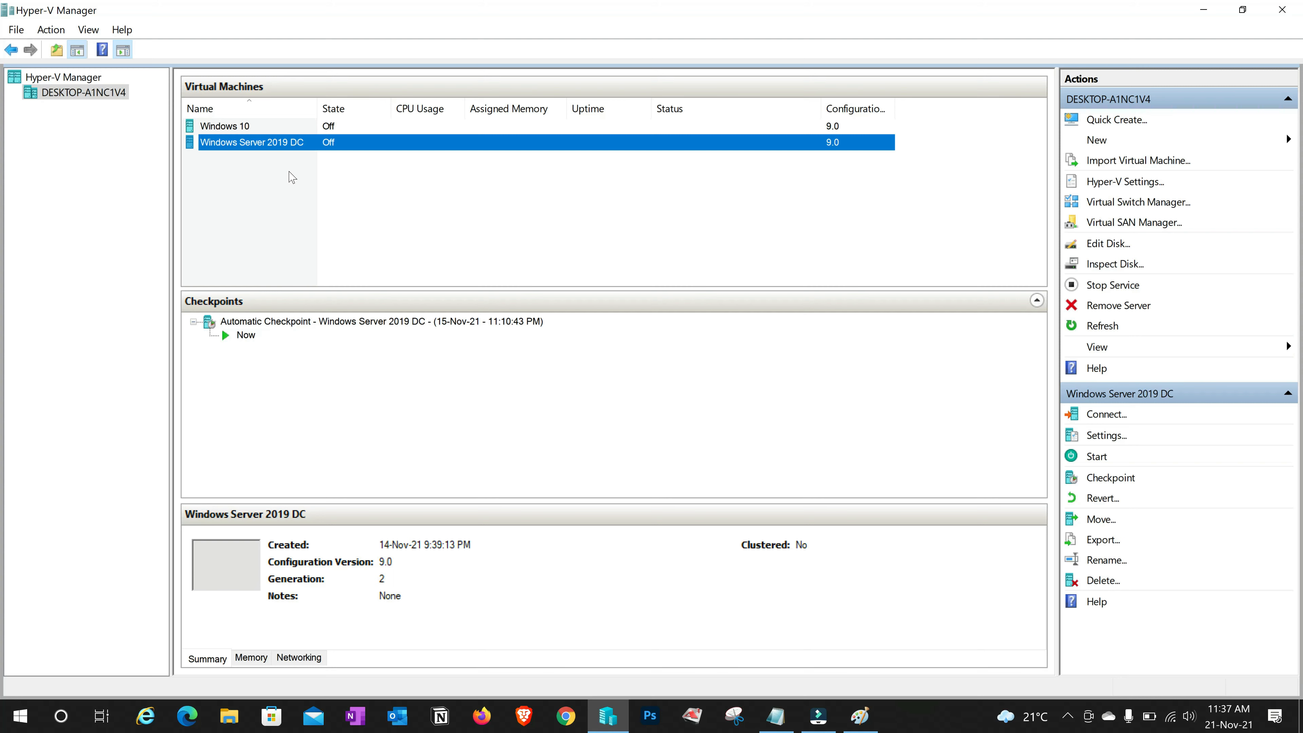
pyautogui.rightClick(280, 148)
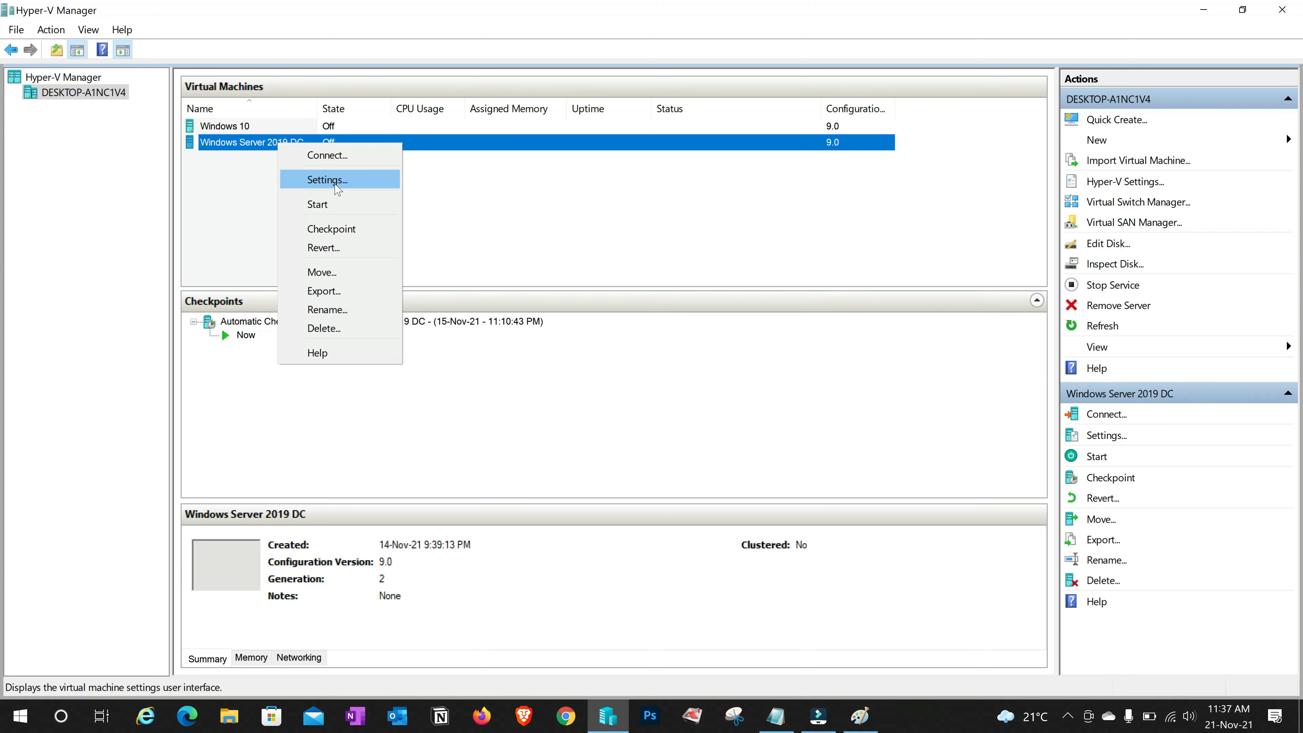
pyautogui.click(368, 181)
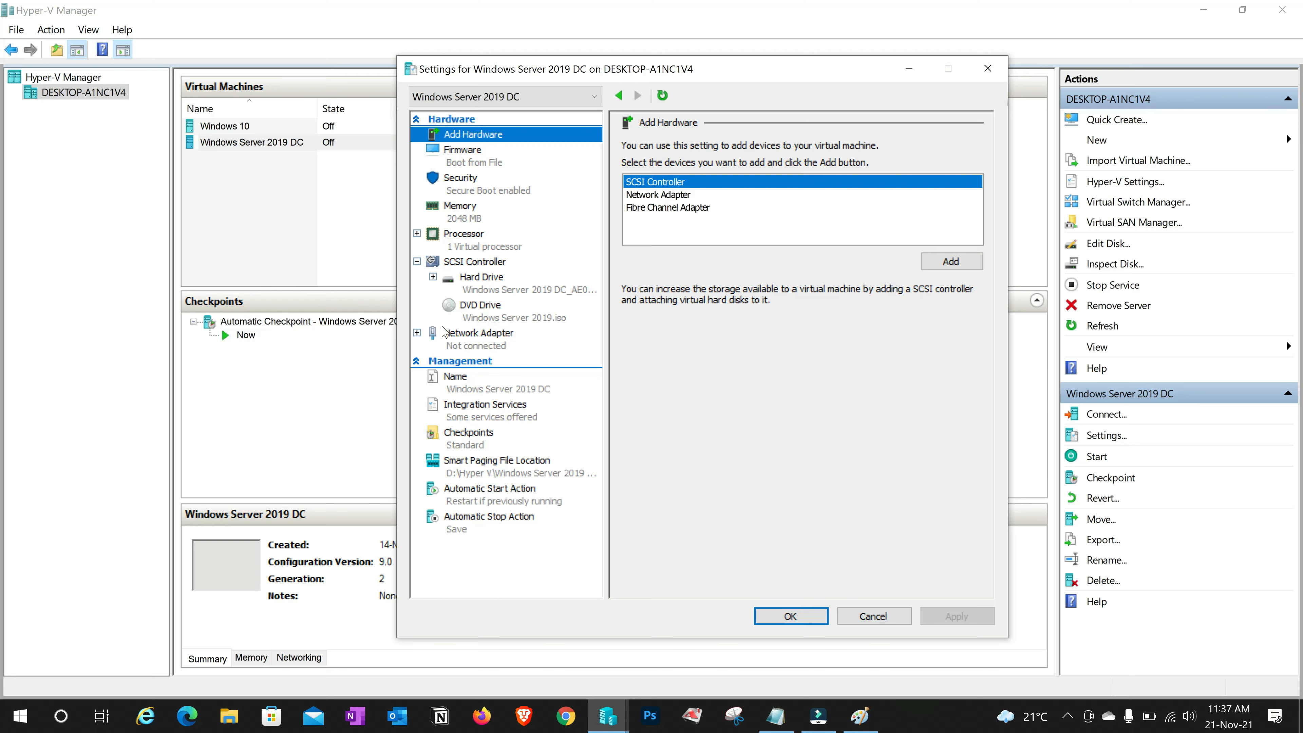
pyautogui.click(497, 344)
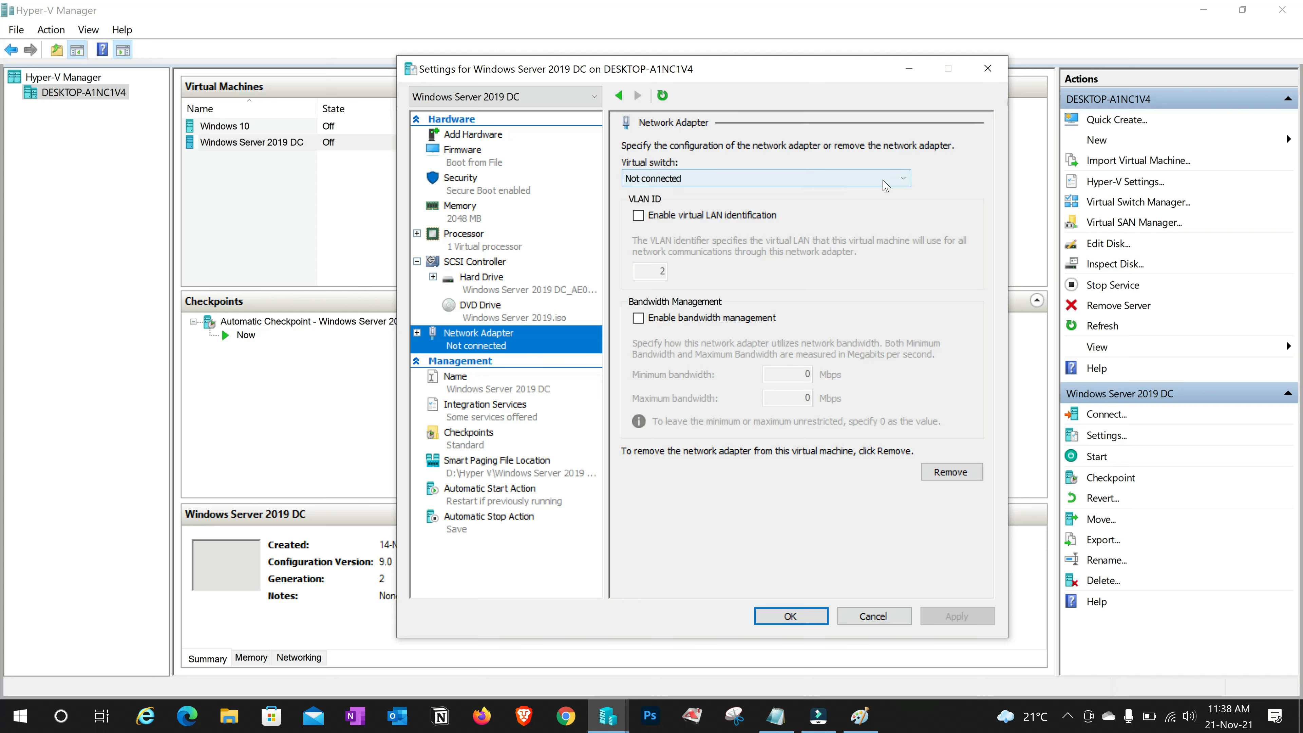
pyautogui.click(894, 182)
pyautogui.click(901, 185)
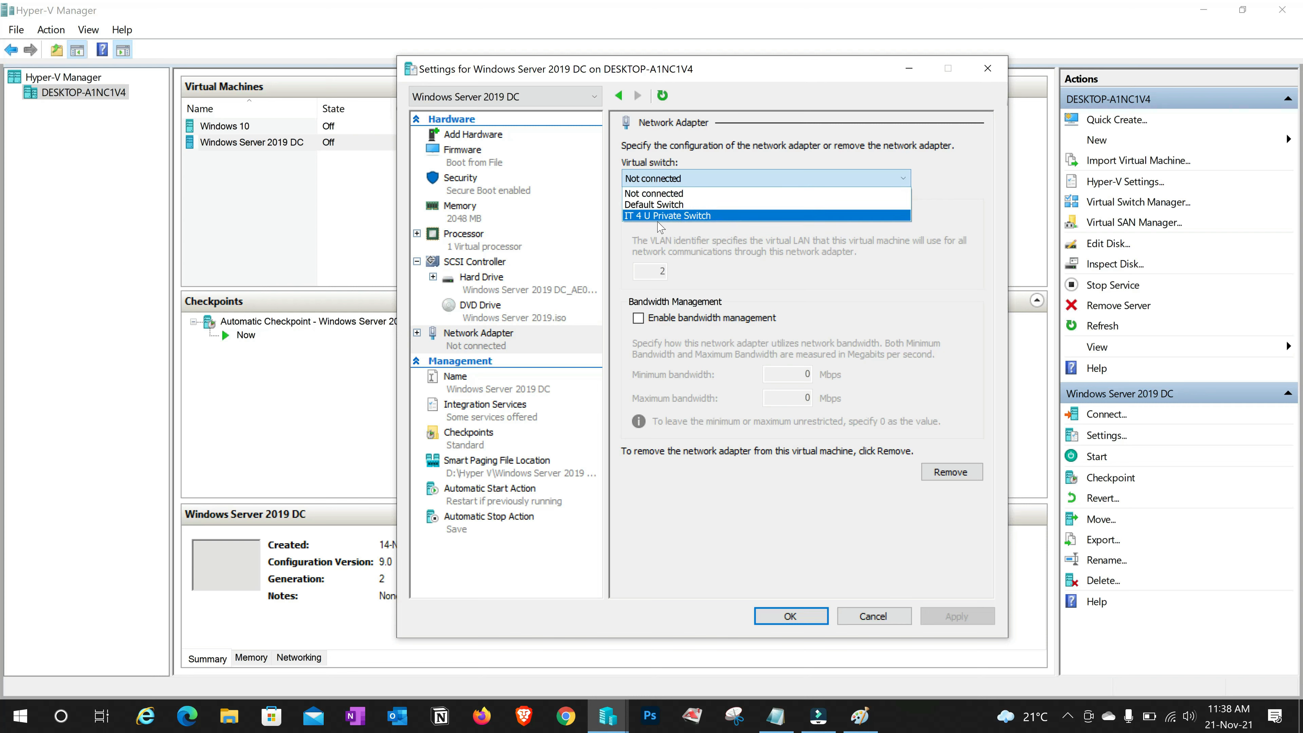
pyautogui.click(709, 217)
pyautogui.click(957, 616)
pyautogui.click(790, 616)
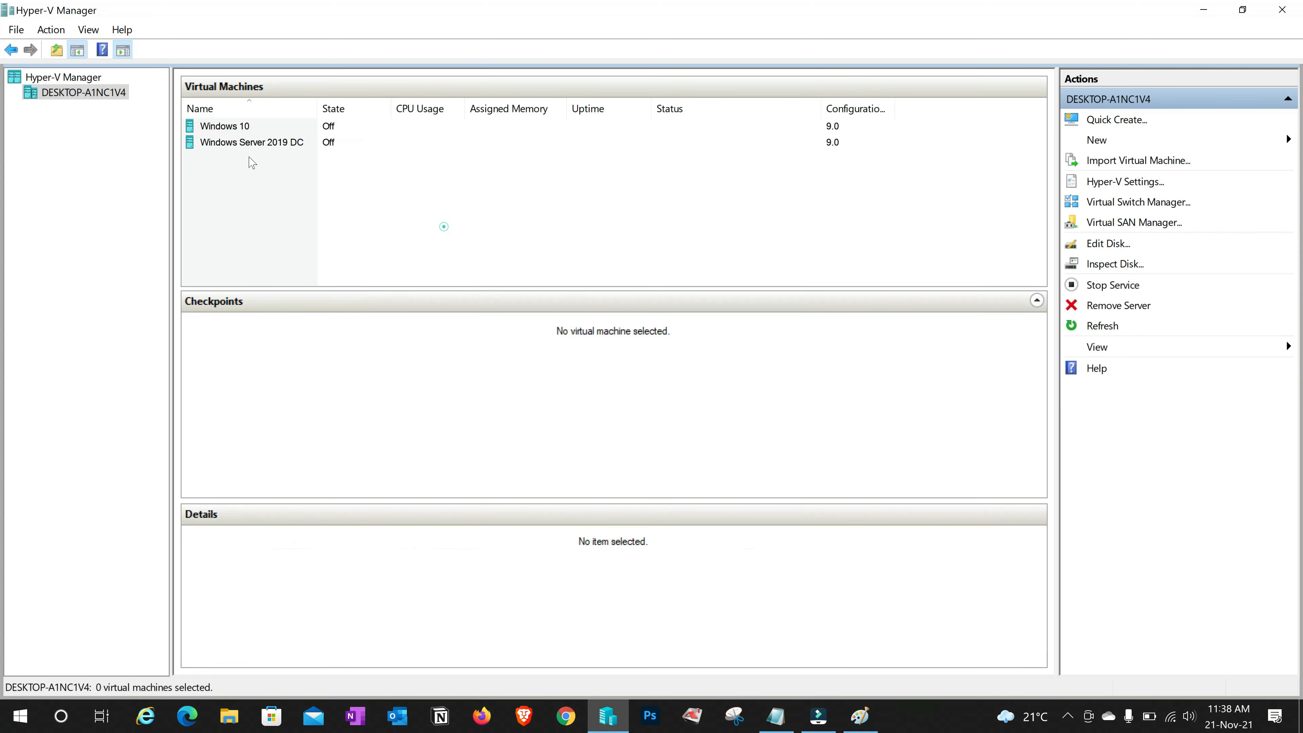
# - Connect the network adapter of the Windows 10 virtual machine to IT 4 U Private Switch and save its settings
pyautogui.rightClick(235, 126)
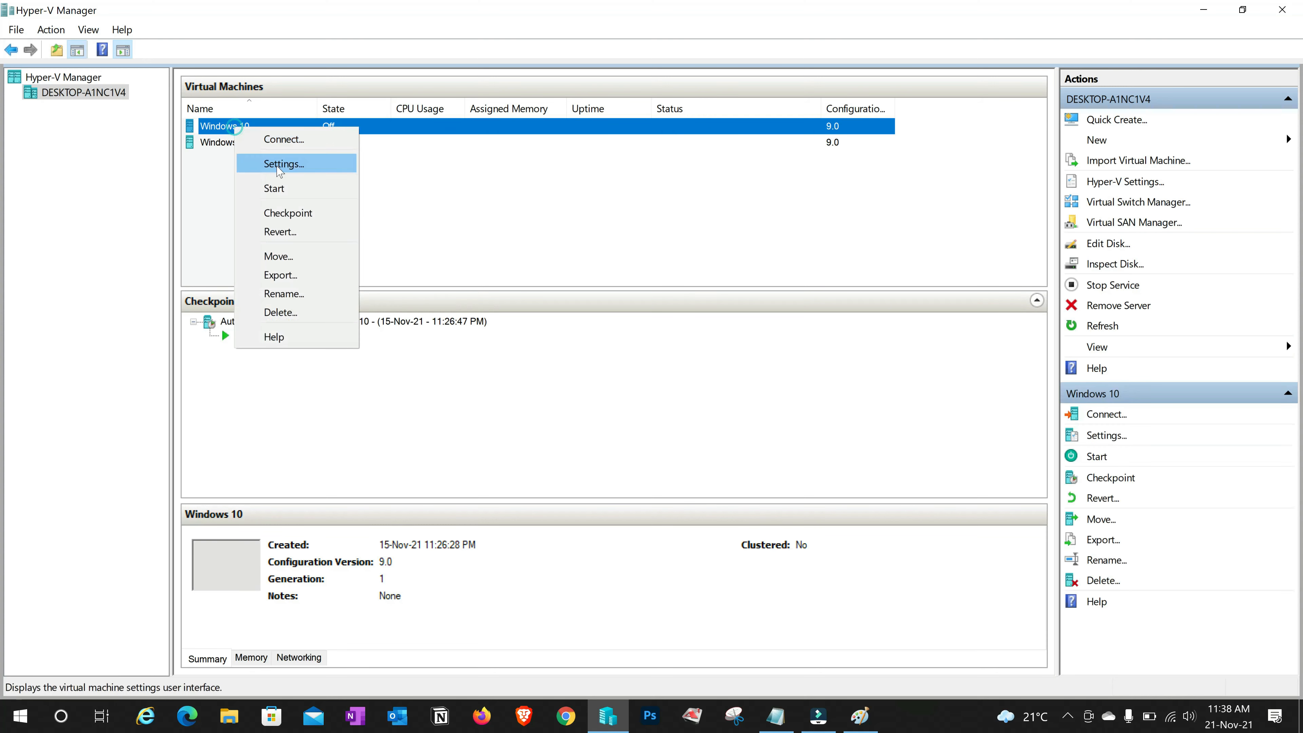
pyautogui.click(279, 166)
pyautogui.click(480, 369)
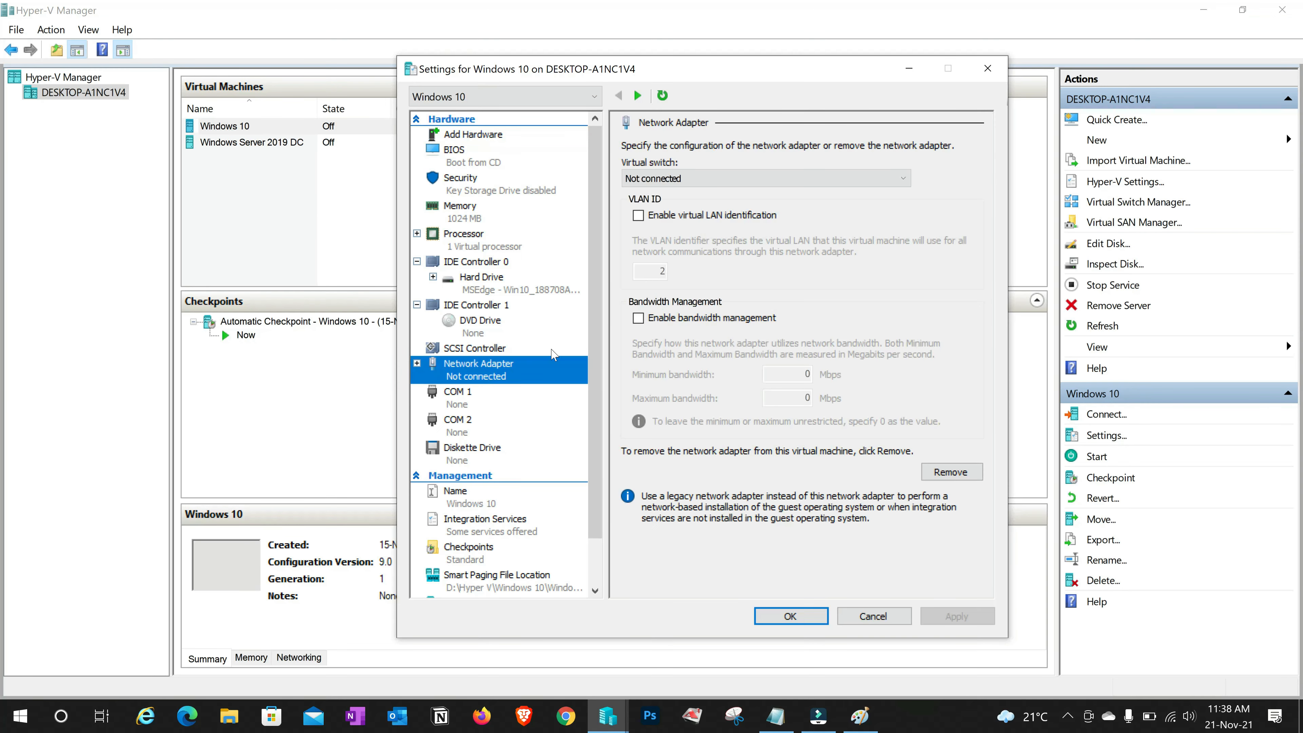
pyautogui.click(889, 181)
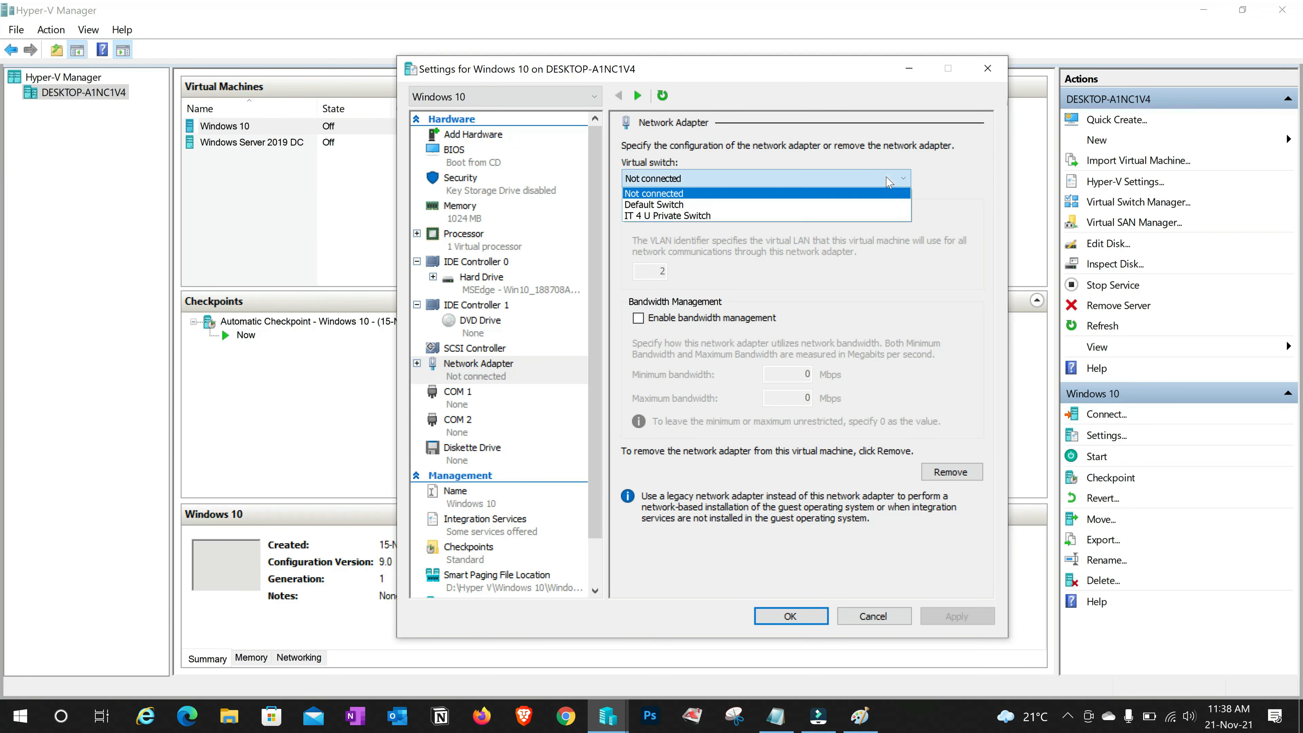
pyautogui.click(731, 217)
pyautogui.click(957, 616)
pyautogui.click(790, 616)
# - Start the Windows Server 2019 DC and Windows 10 virtual machines
pyautogui.click(278, 144)
pyautogui.rightClick(275, 144)
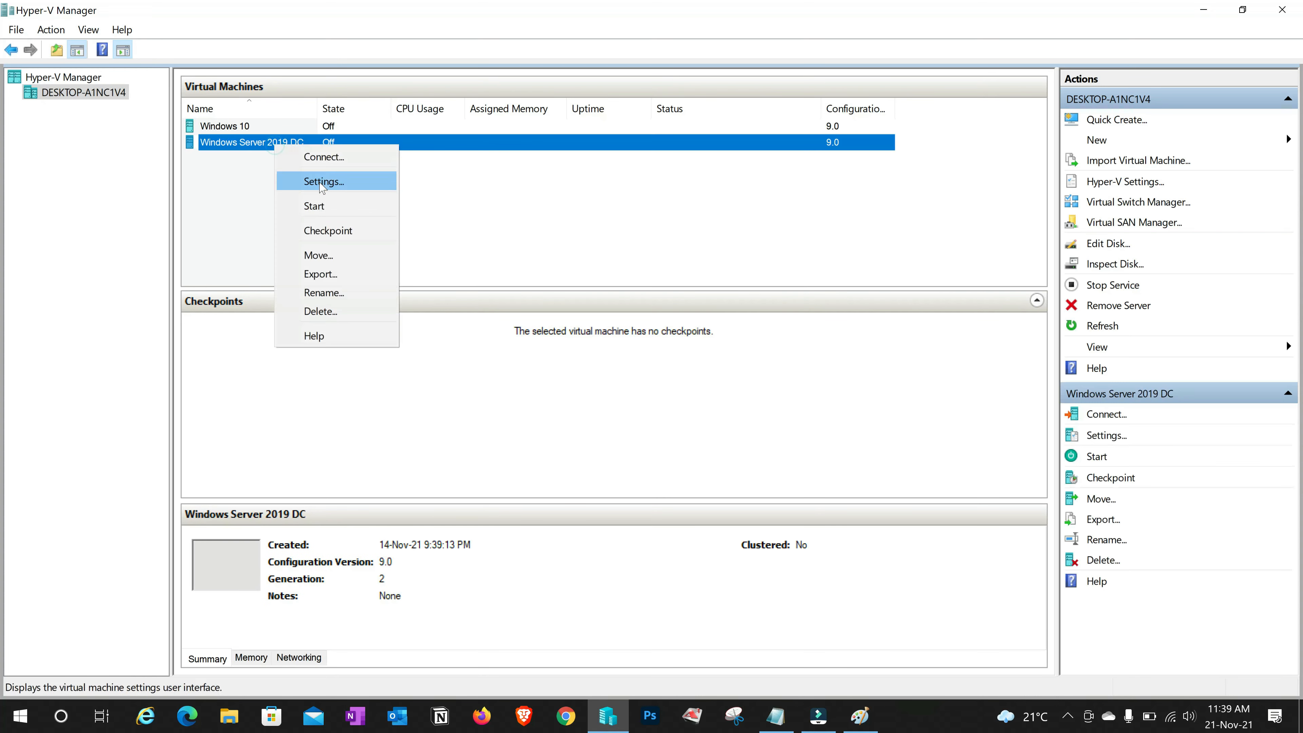
pyautogui.click(311, 227)
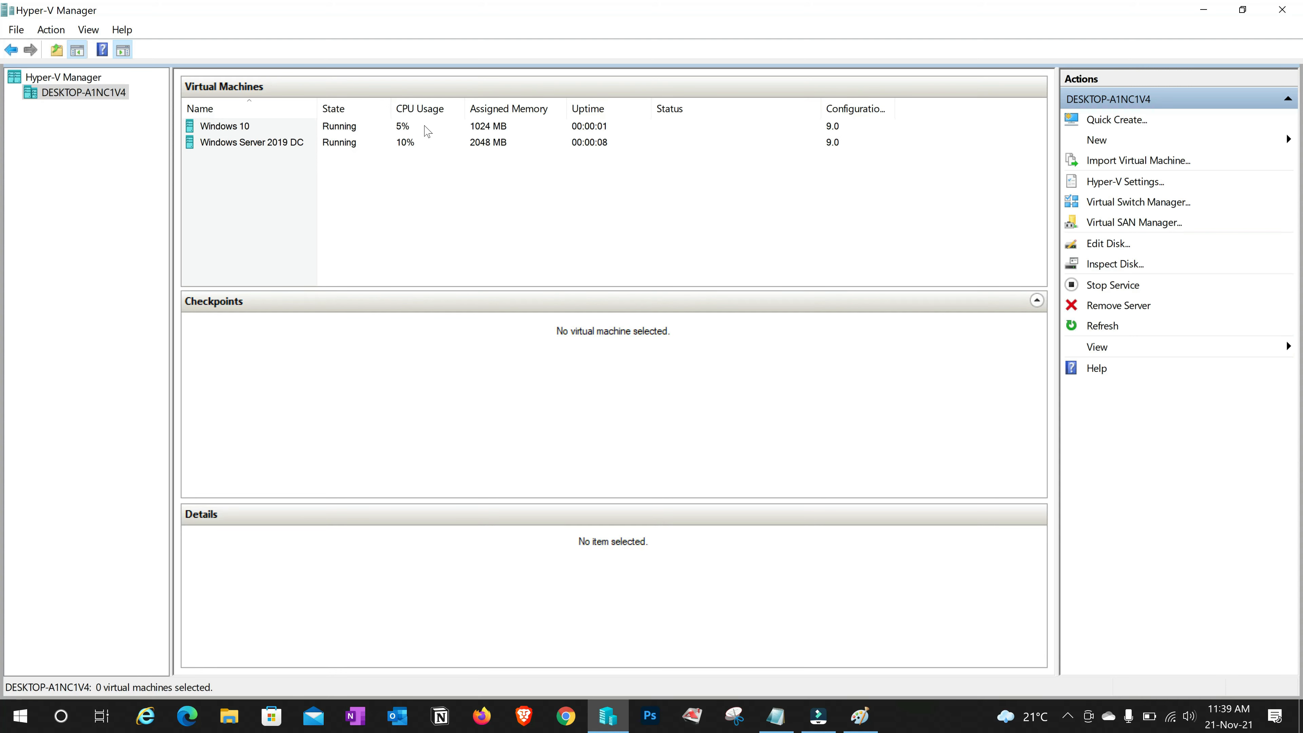
# - Switch to the Paint diagram and draw dark red lines linking the Windows-10 Desktop and Windows Server 2019 to the private switch
pyautogui.hotkey('alt', 'Tab')
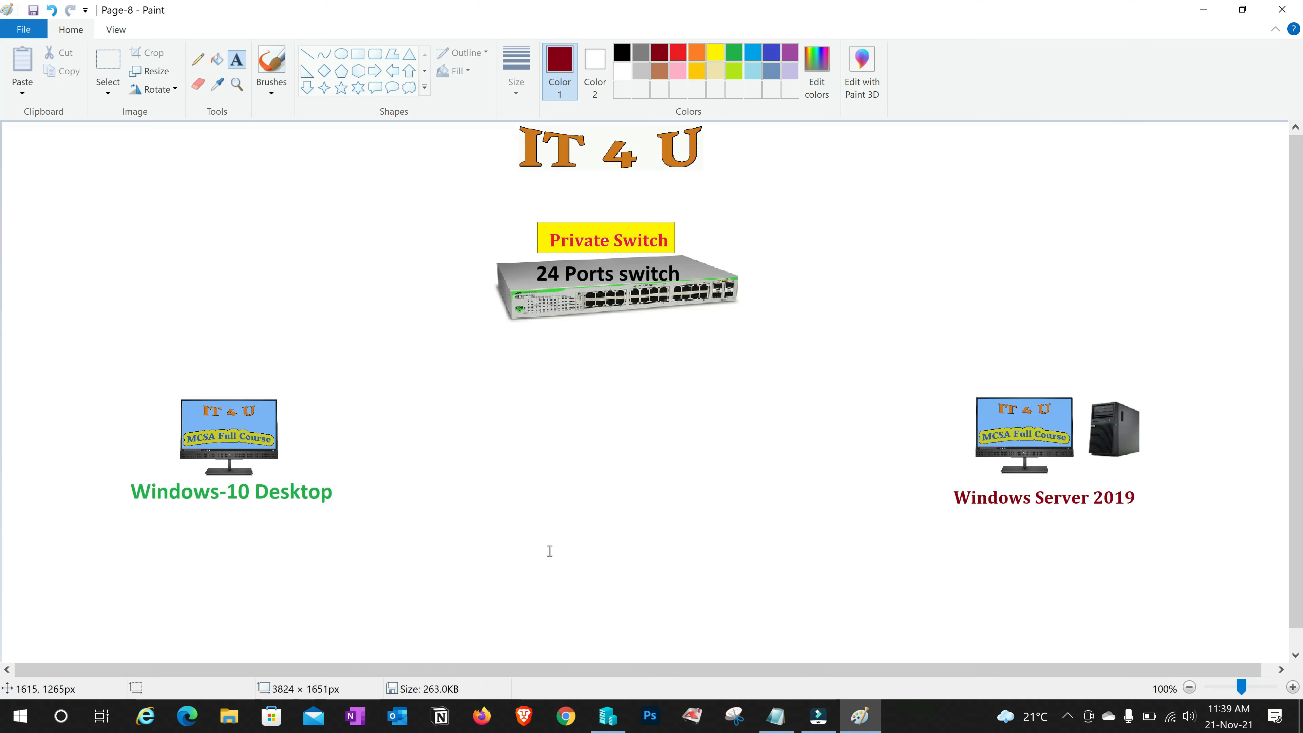
pyautogui.click(341, 54)
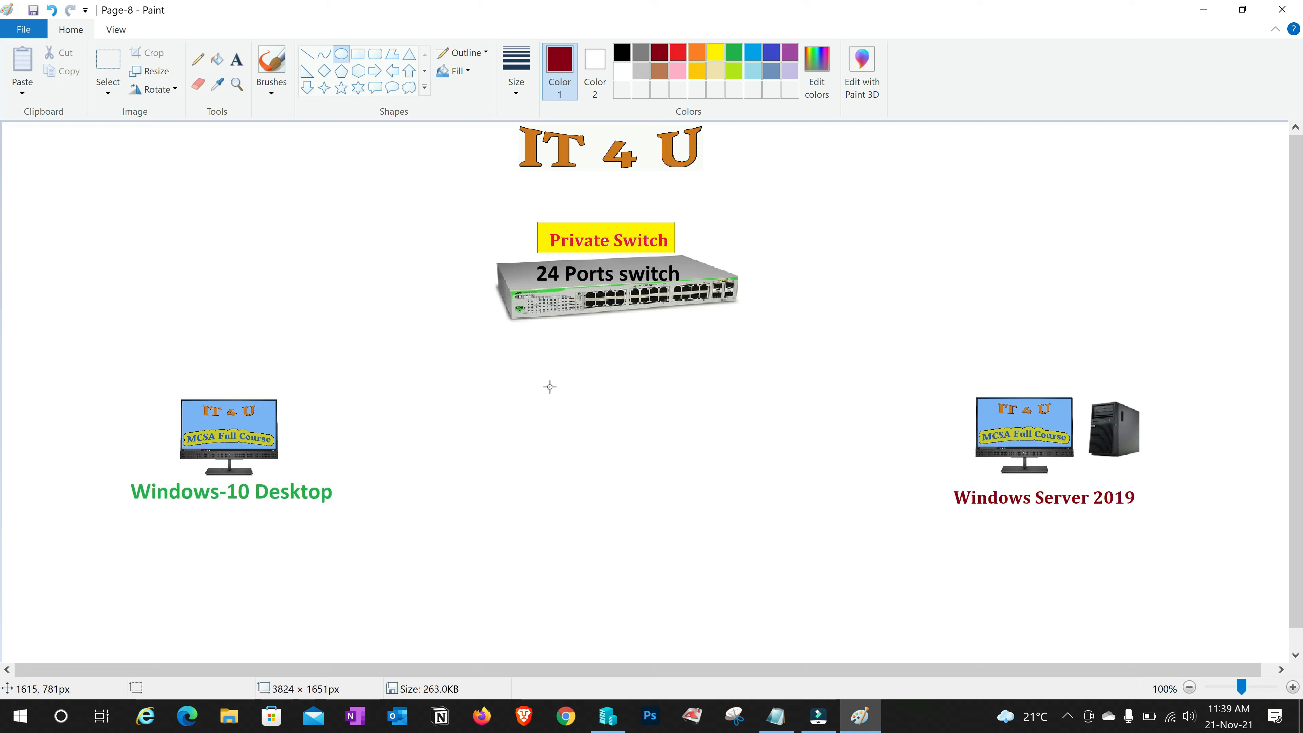
pyautogui.click(307, 54)
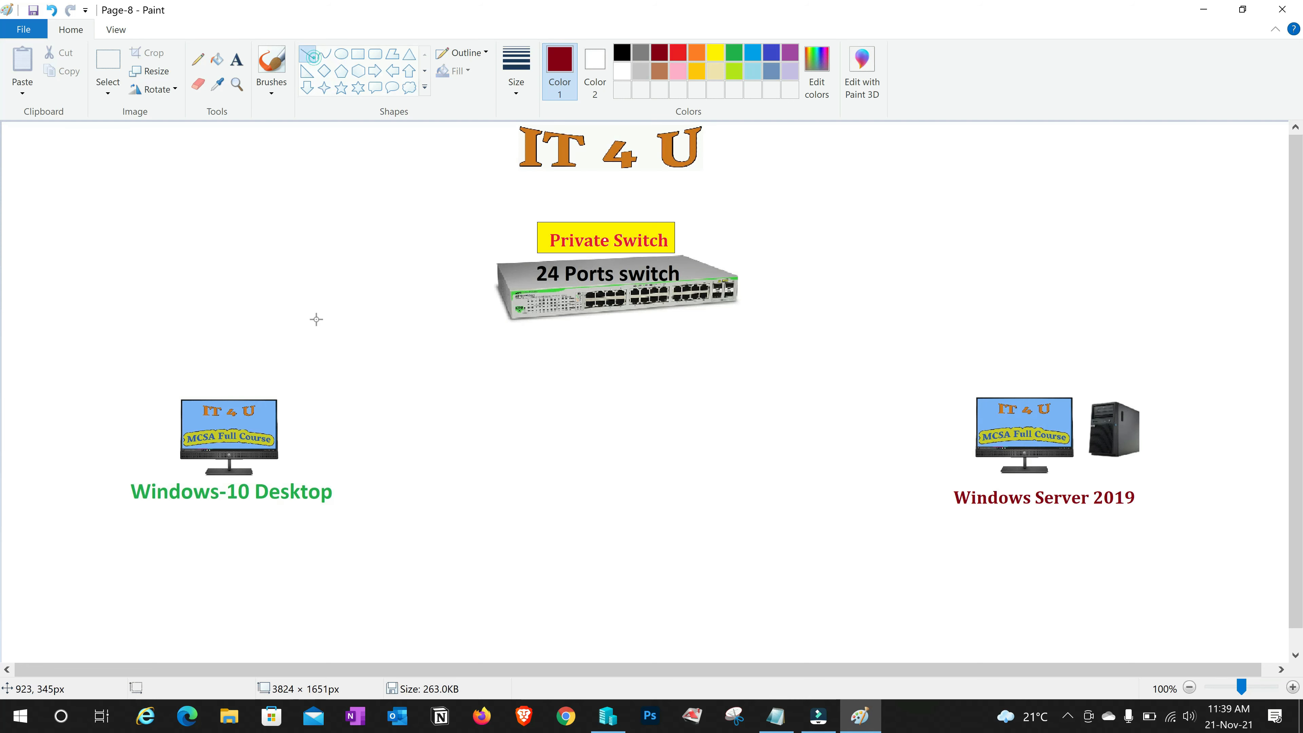
pyautogui.moveTo(278, 435); pyautogui.dragTo(590, 305)
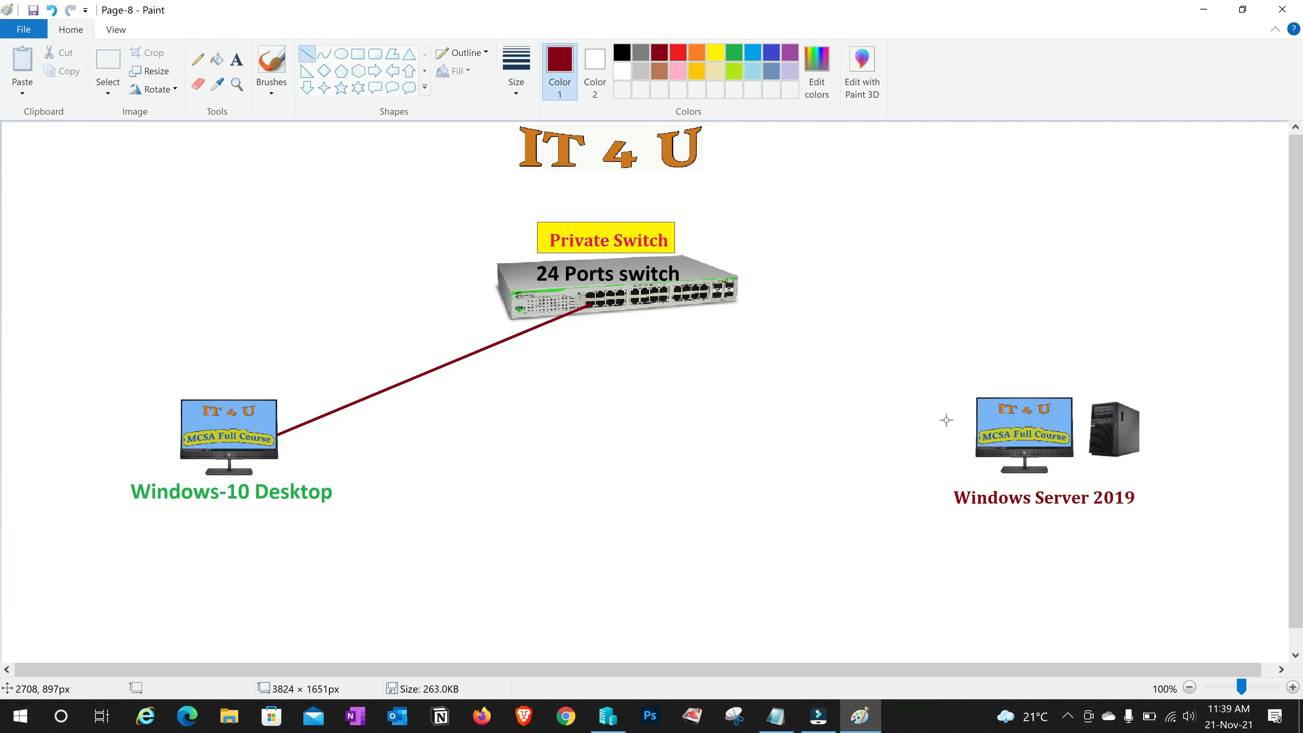
pyautogui.moveTo(978, 422); pyautogui.dragTo(677, 297)
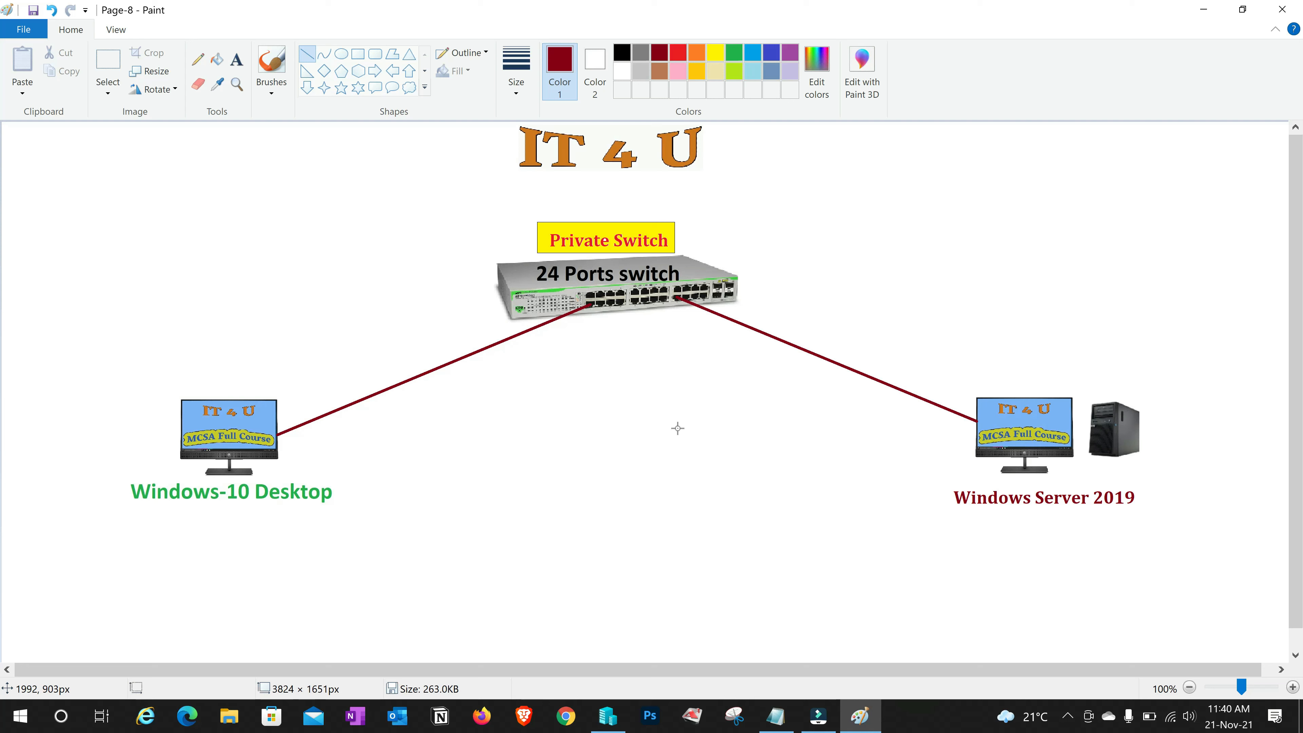
# - Draw a green, nearly horizontal line directly between the Windows-10 Desktop and Windows Server 2019 monitors
pyautogui.click(734, 52)
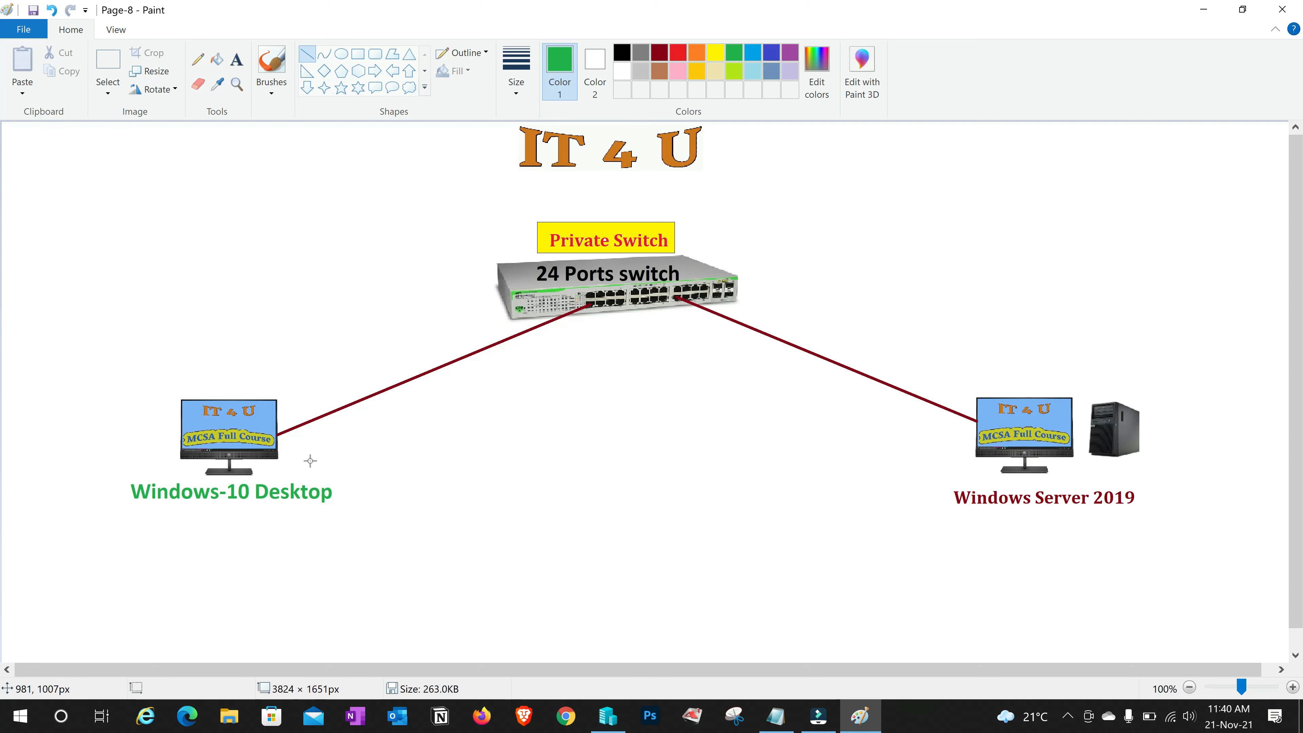
pyautogui.moveTo(279, 444); pyautogui.dragTo(977, 436)
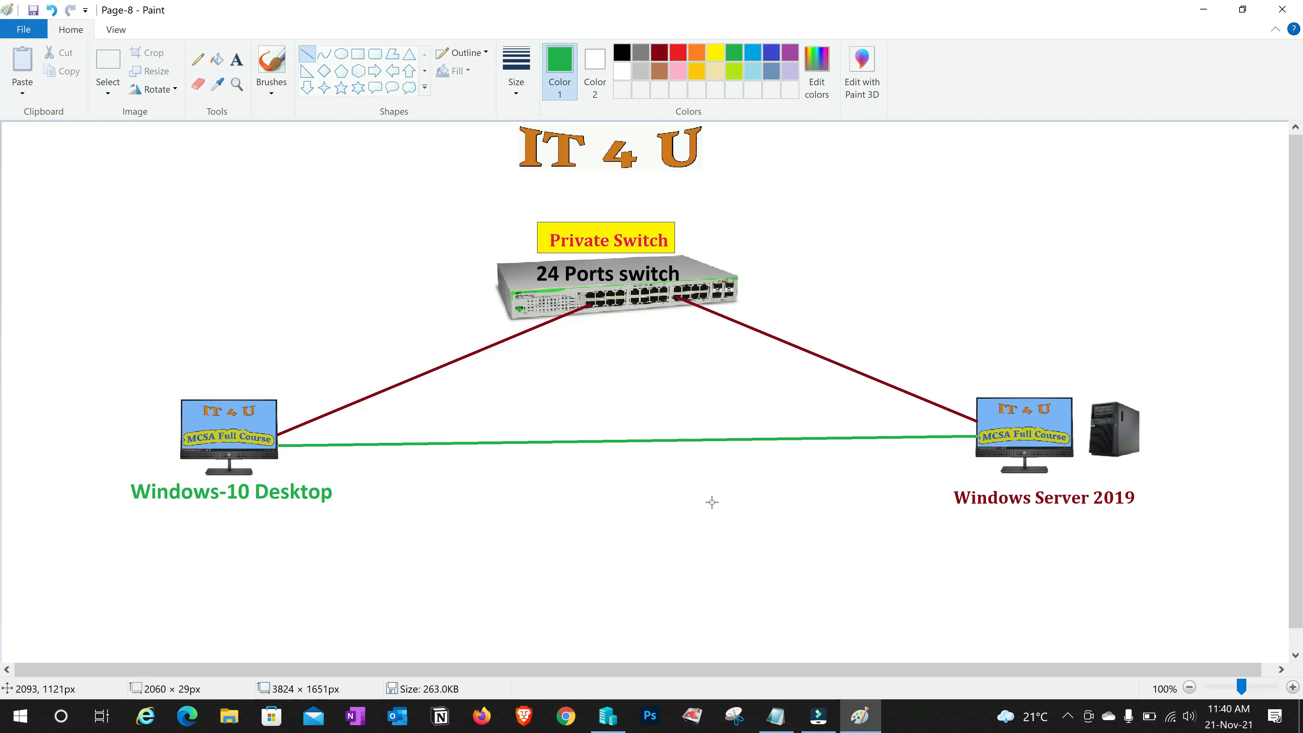
pyautogui.hotkey('ctrl', 'z')
pyautogui.moveTo(279, 446)
pyautogui.mouseDown()
pyautogui.moveTo(925, 432)
pyautogui.moveTo(963, 444)
pyautogui.mouseUp()
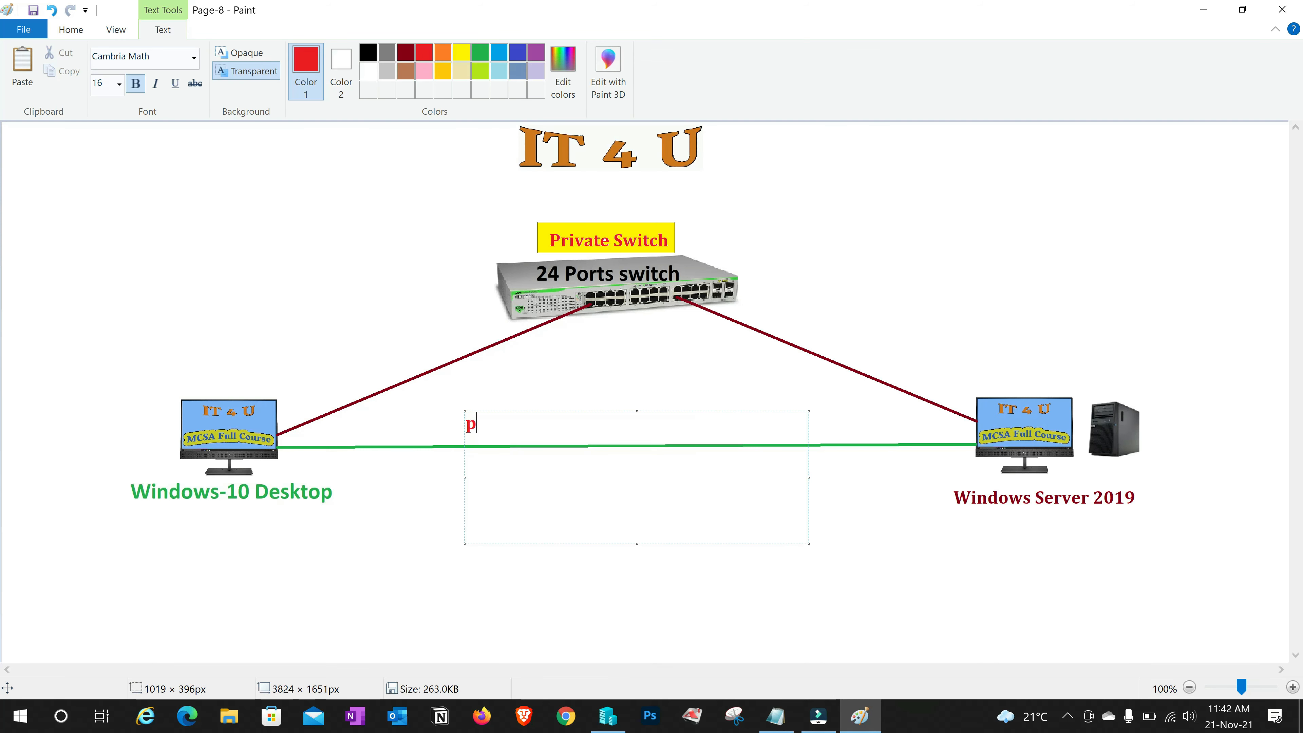
# - Add the red text "ping destination ip address" above the green line and the black address 172.16.20.10 beneath Windows-10 Desktop
pyautogui.write('ing destination ip address')
pyautogui.click(270, 591)
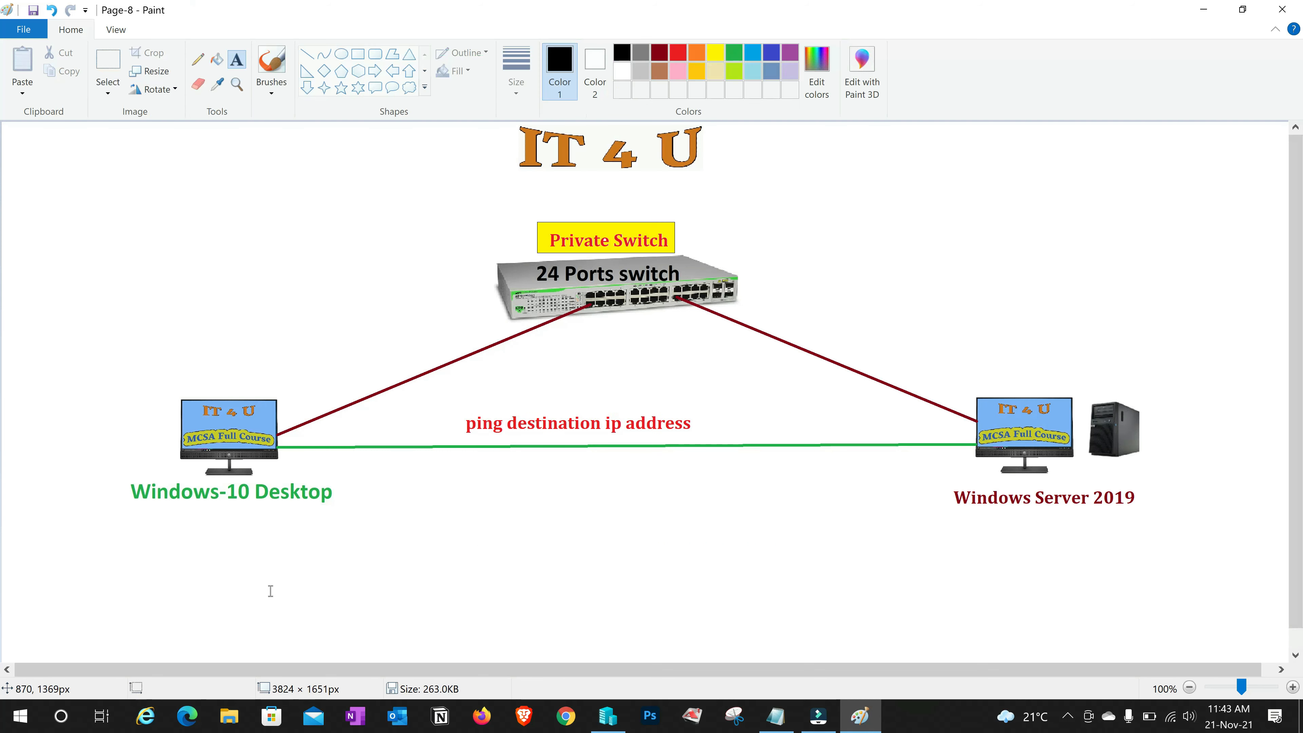
pyautogui.click(170, 501)
pyautogui.write('172.16')
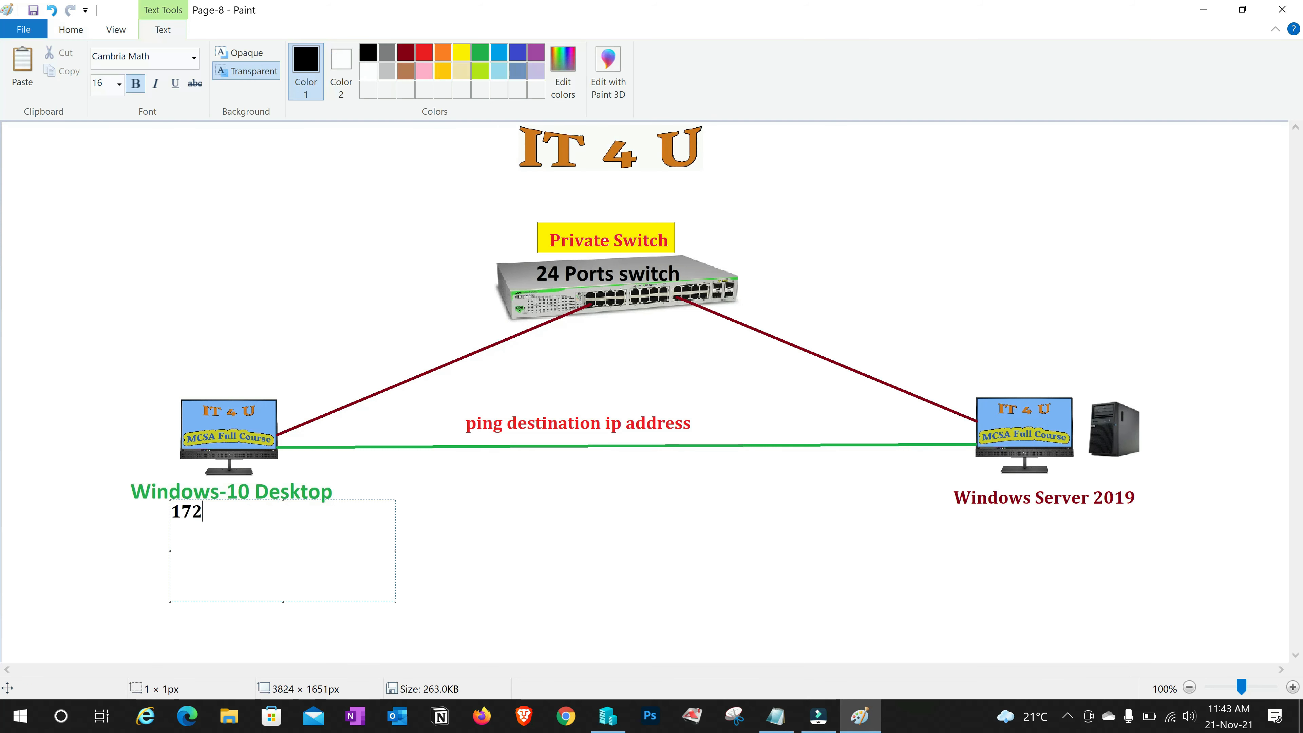
pyautogui.write('.20.10')
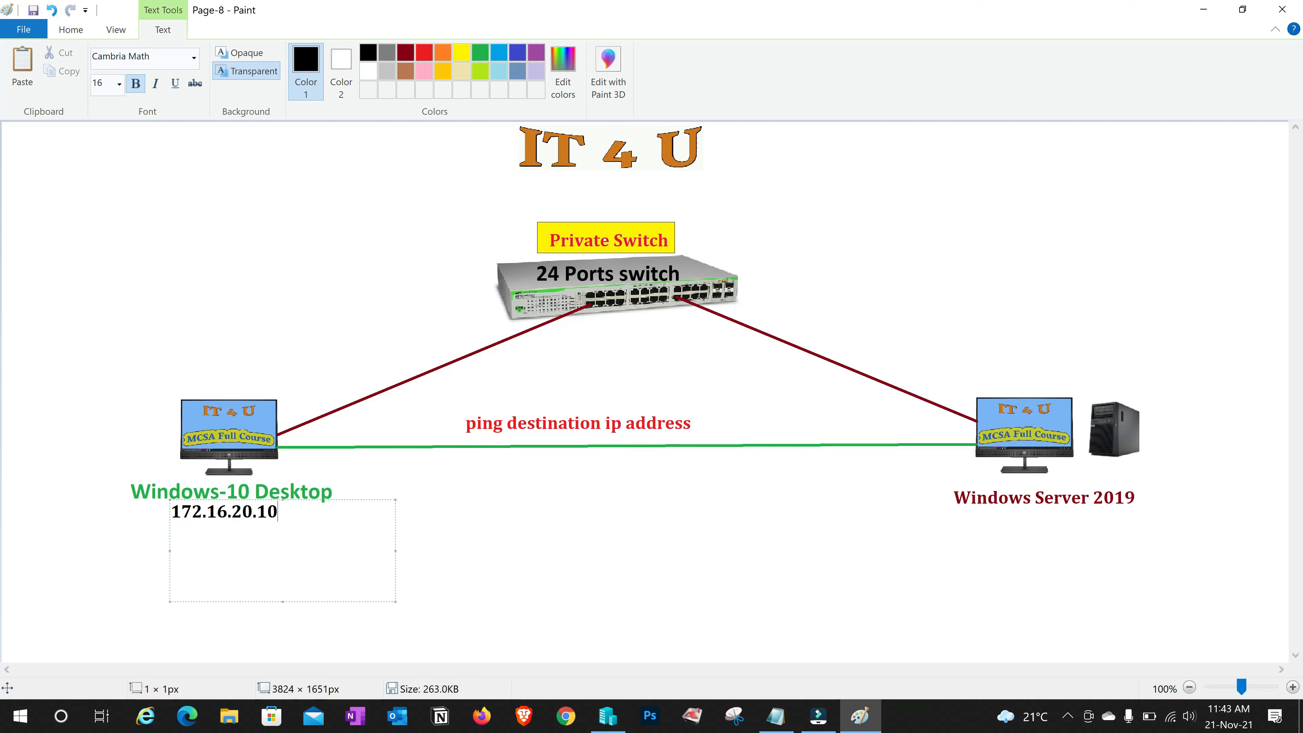
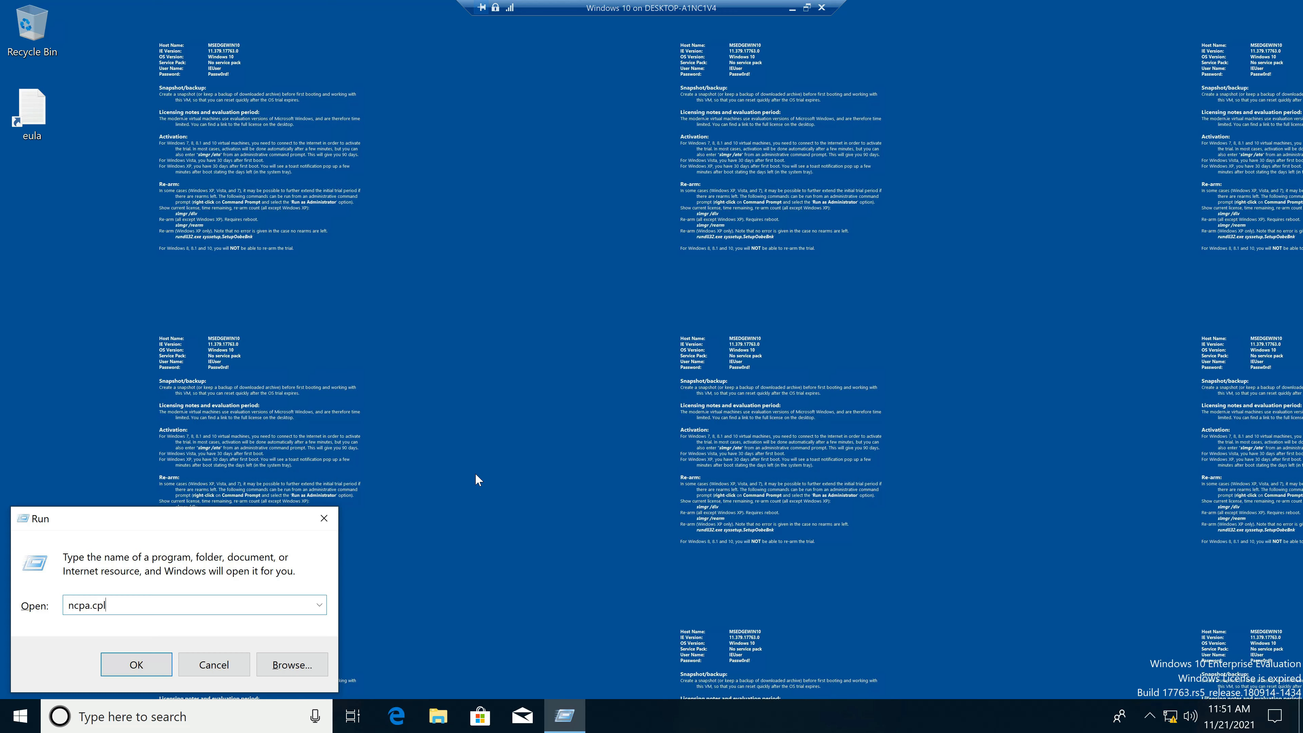
# - In the Windows 10 virtual machine, disable Internet Protocol Version 6 (TCP/IPv6) in the Ethernet 2 connection's properties
pyautogui.doubleClick(288, 226)
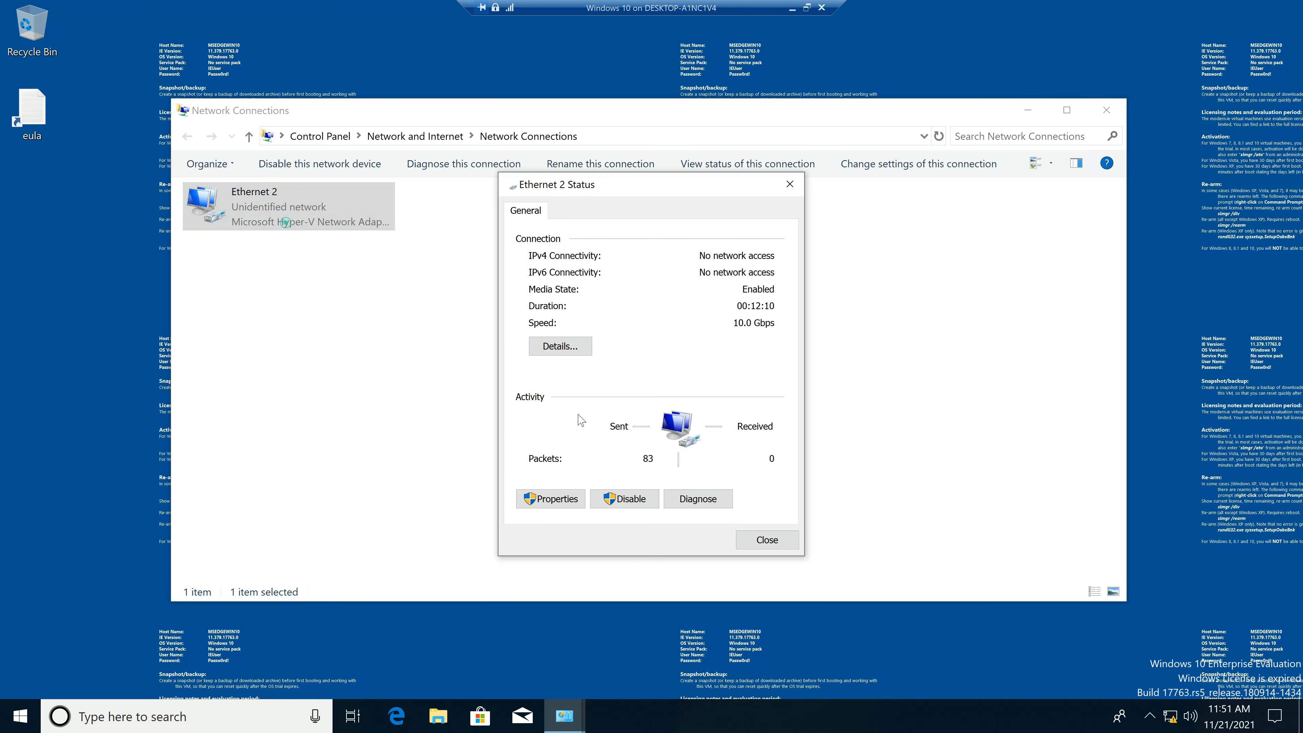
pyautogui.click(571, 500)
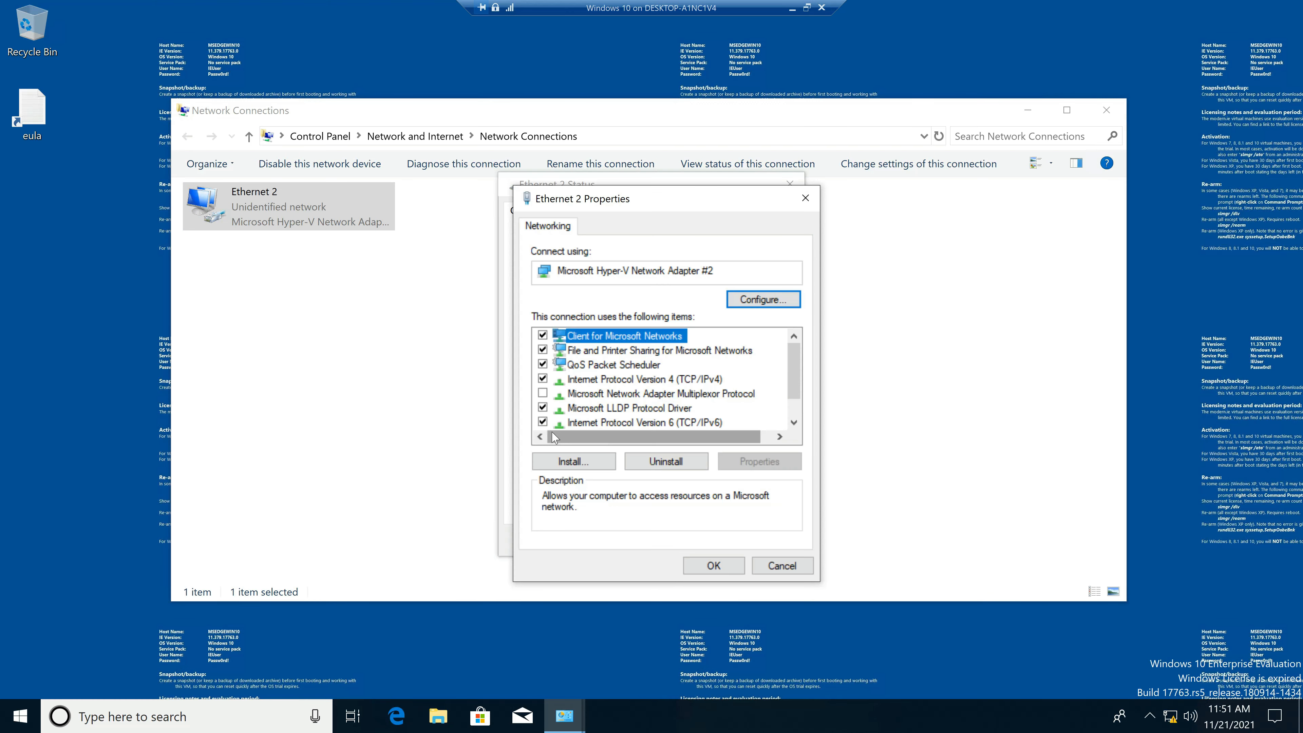
pyautogui.click(543, 422)
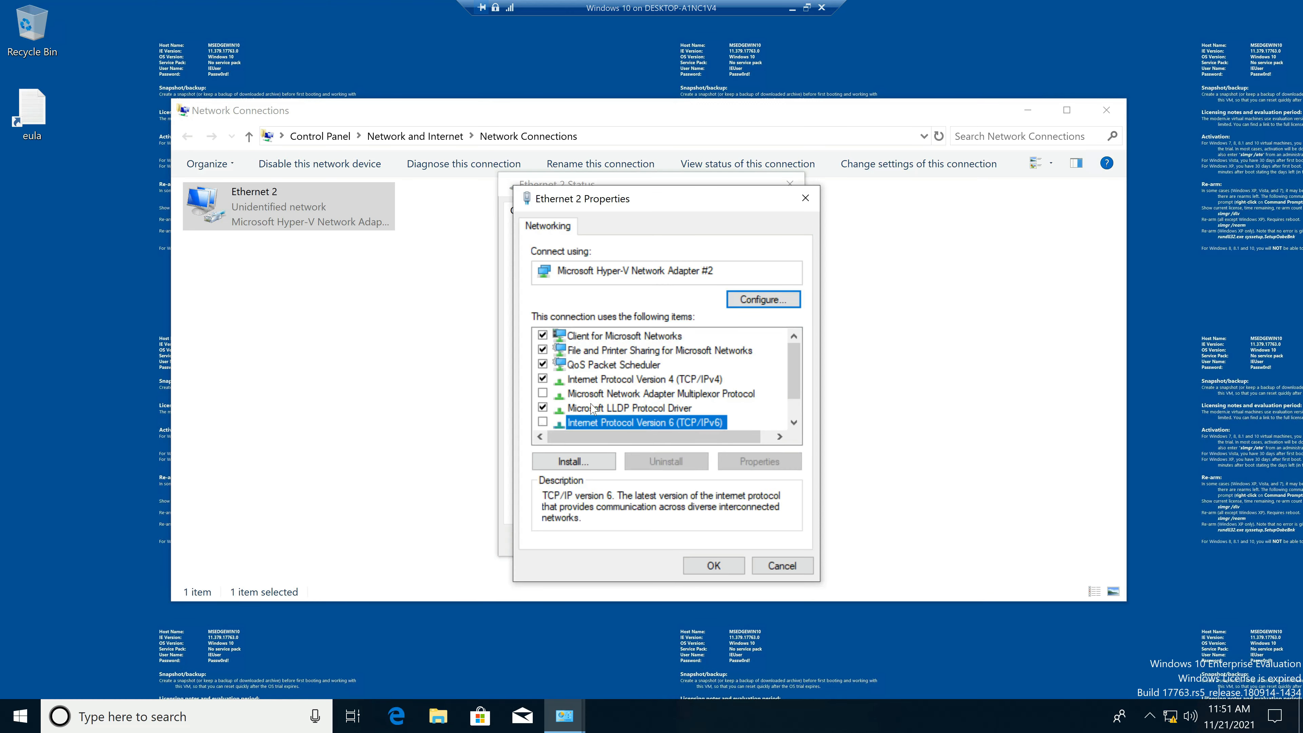
# - Assign Ethernet 2 the static IPv4 address 172.16.20.10 with subnet mask 255.255.0.0 and save the connection's properties
pyautogui.click(610, 381)
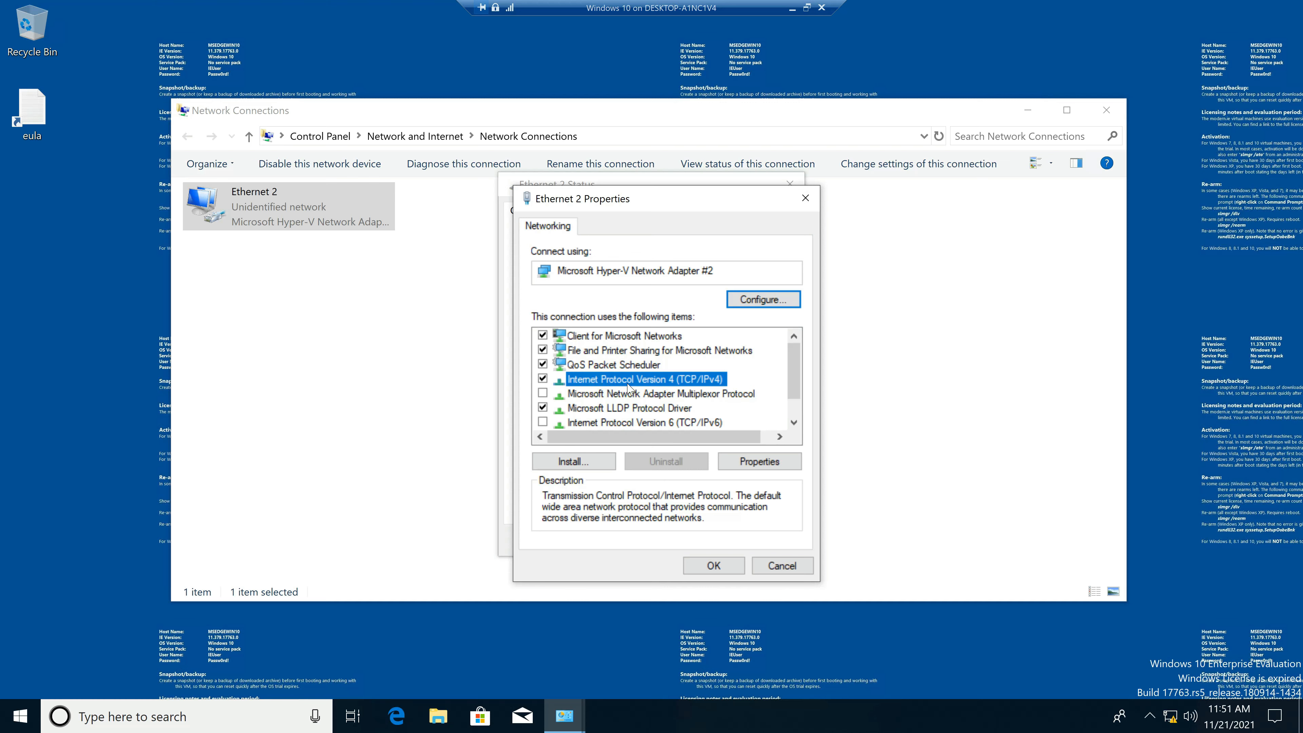
pyautogui.click(759, 461)
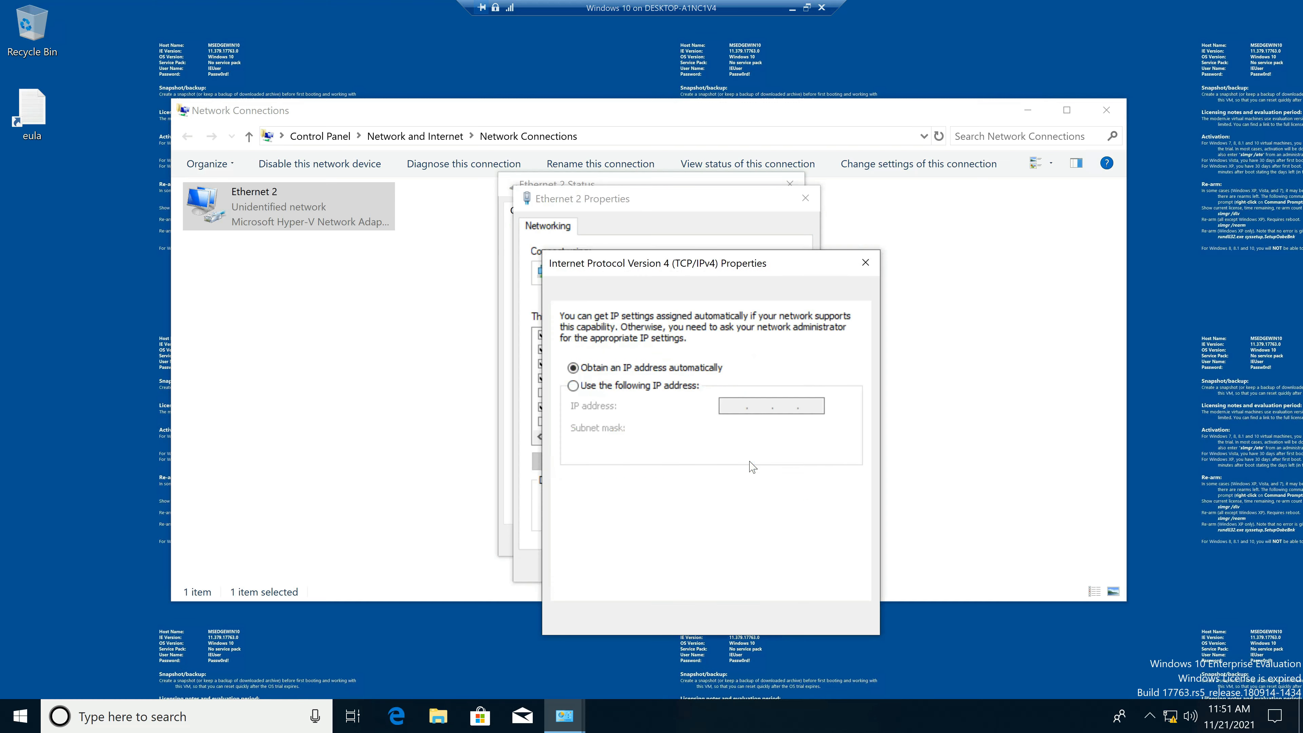
pyautogui.click(620, 385)
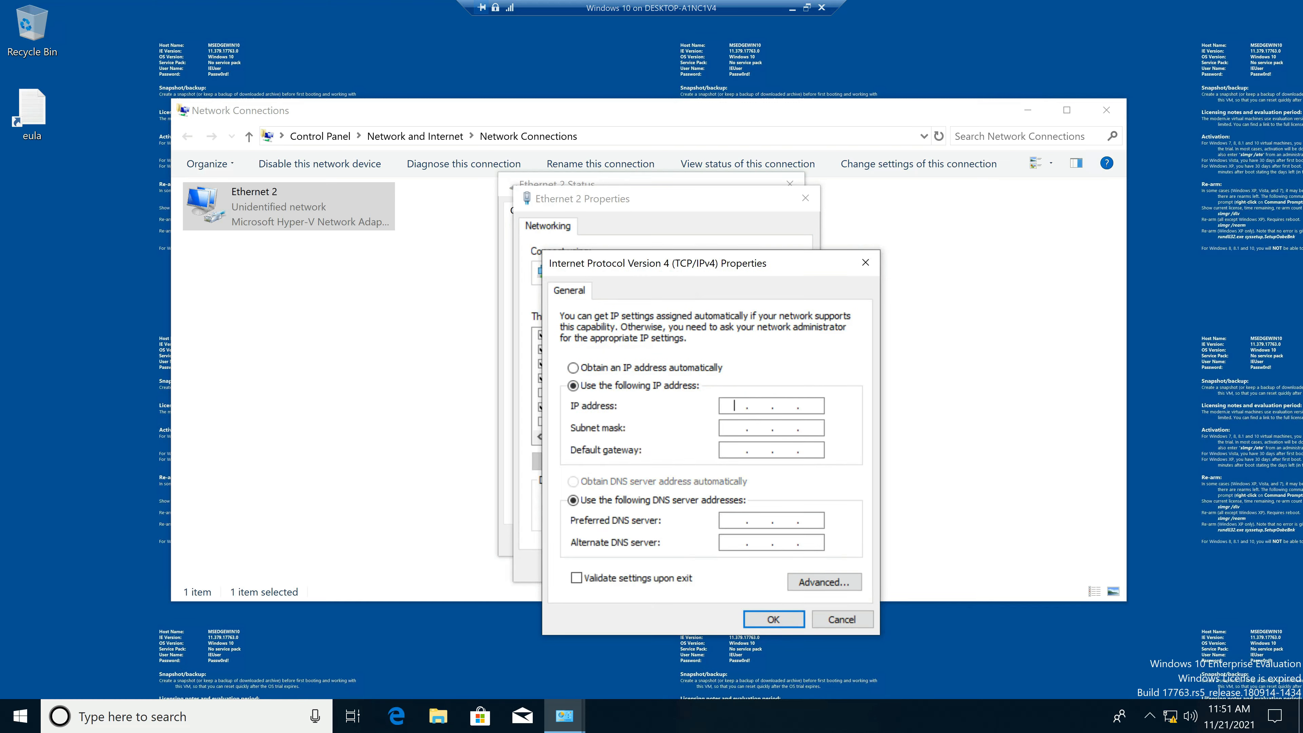
pyautogui.write('172 . 16 . 20 . 10')
pyautogui.press('Tab')
pyautogui.click(790, 620)
pyautogui.click(713, 565)
# - Run ipconfig in a command prompt to check the Windows 10 machine's IP configuration
pyautogui.press('super+r')
pyautogui.write('cmd')
pyautogui.press('Return')
pyautogui.write('ipconfig')
pyautogui.press('Return')
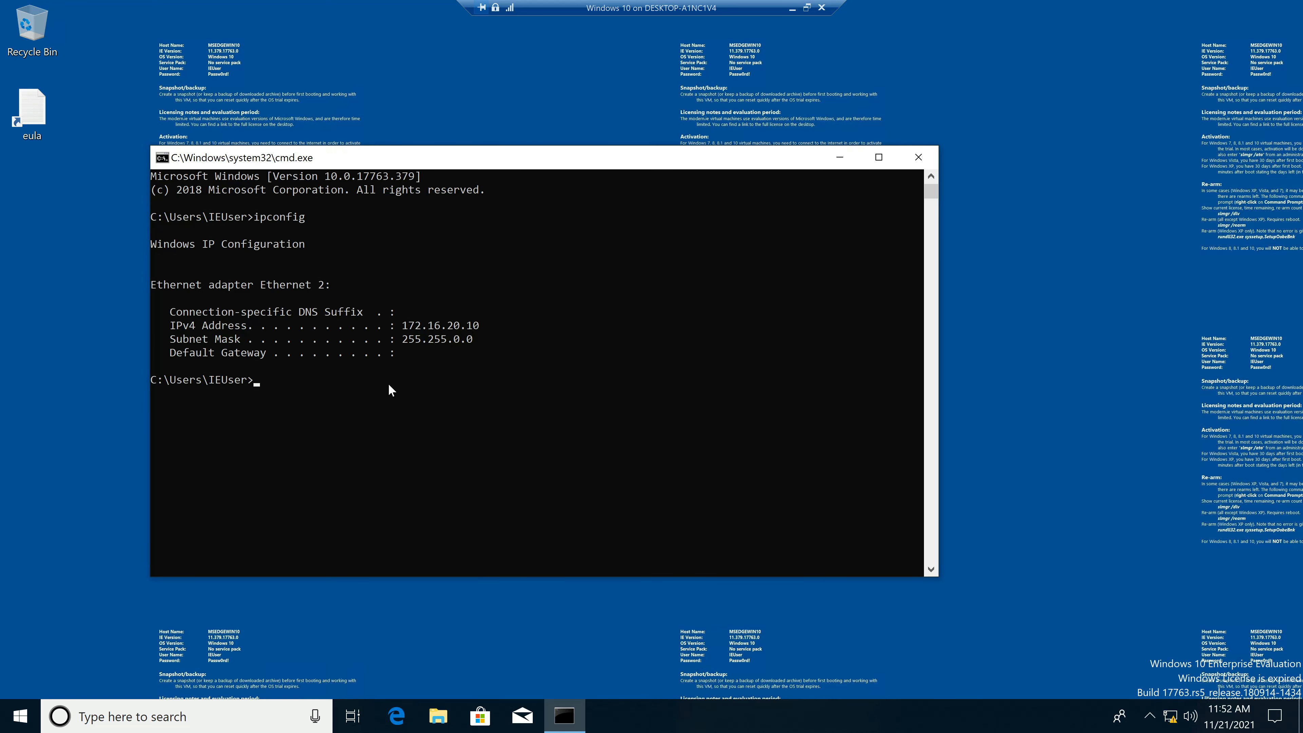
# - Switch to the Paint diagram and add the black text "ping 172.16.20.5" below the green line
pyautogui.hotkey('alt', 'Tab')
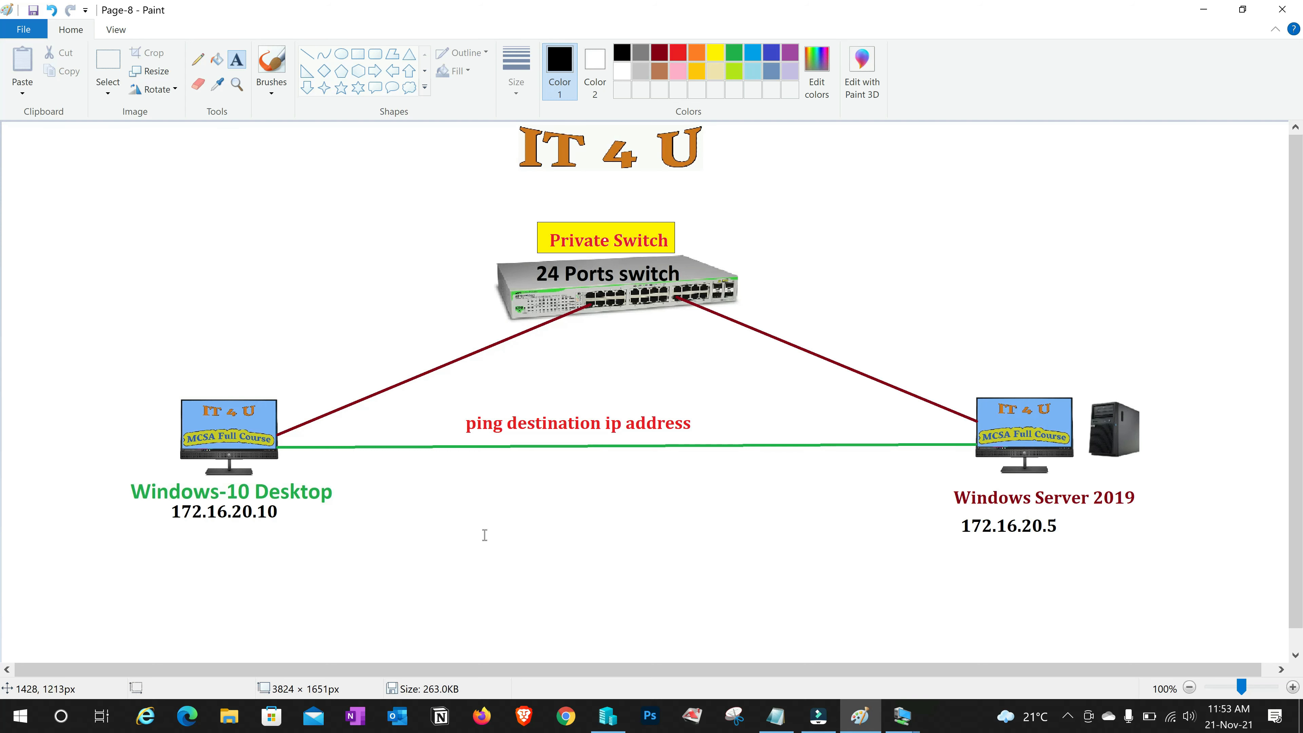
pyautogui.click(413, 487)
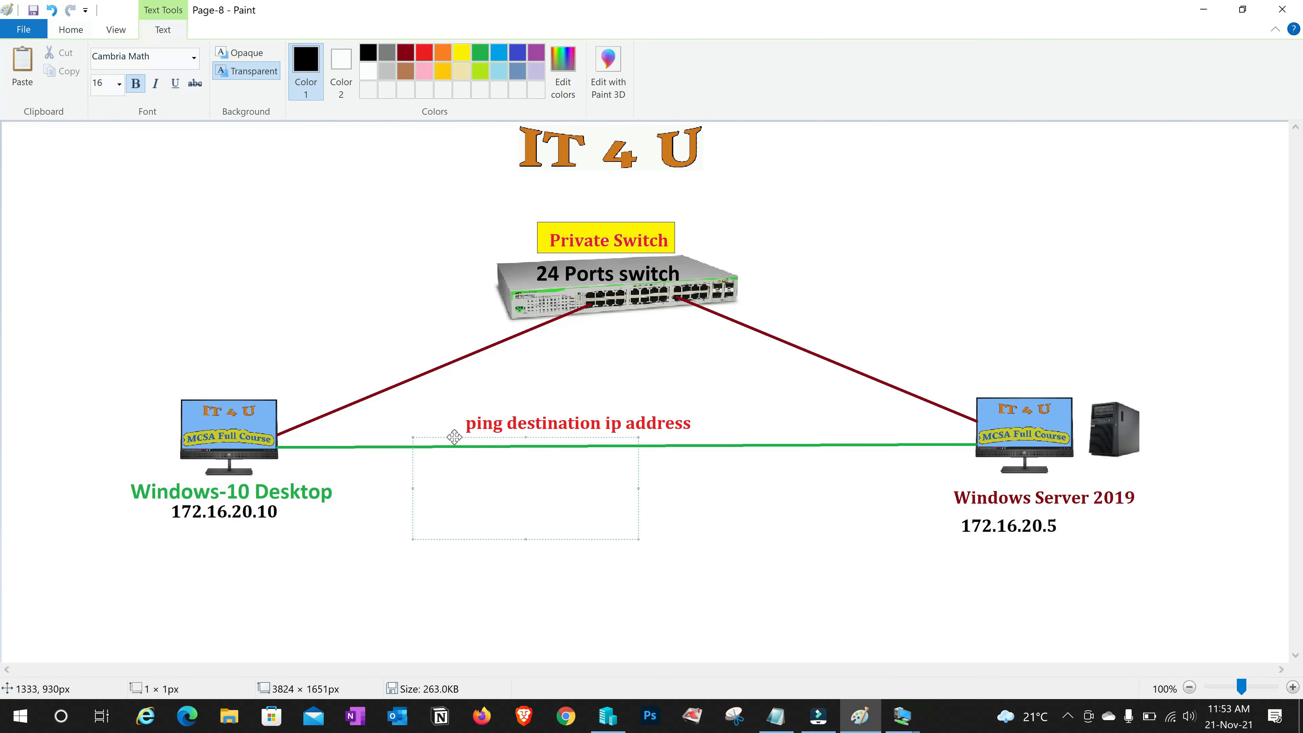
pyautogui.moveTo(452, 436); pyautogui.dragTo(453, 464)
pyautogui.write('ping ')
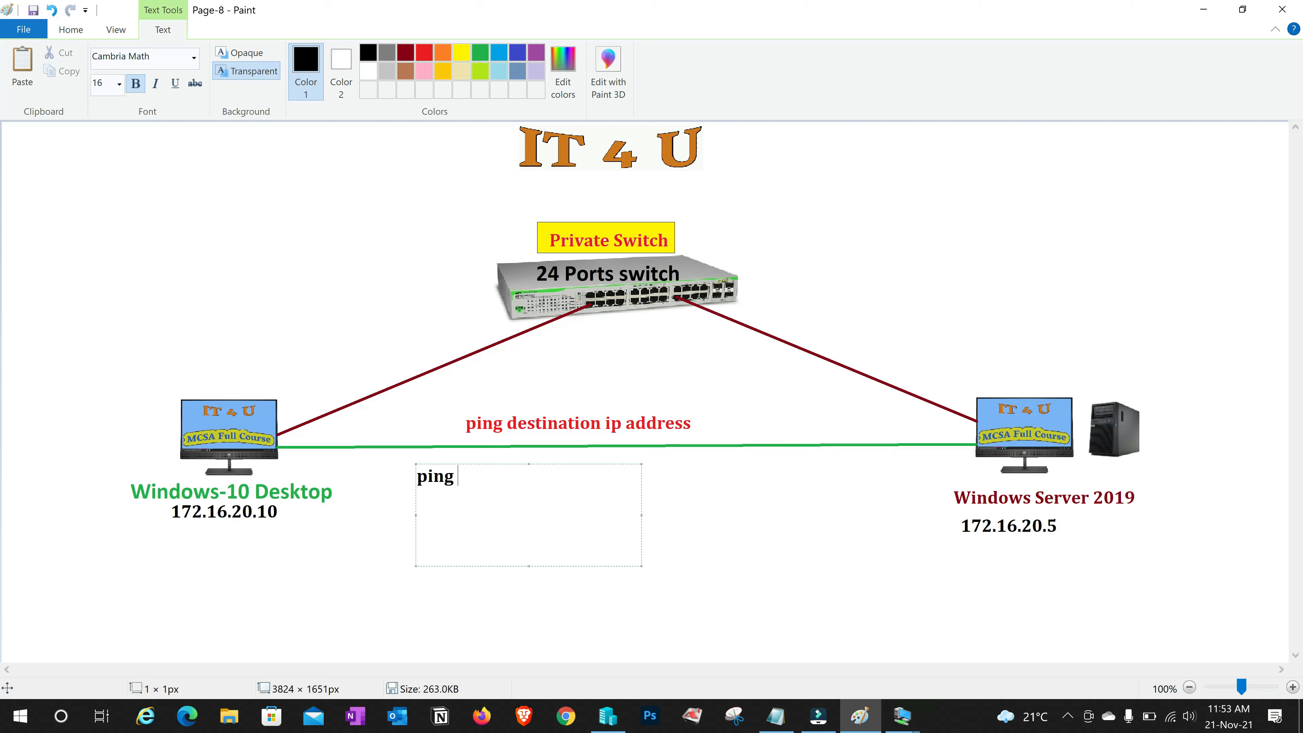
pyautogui.write('172.16.20.5')
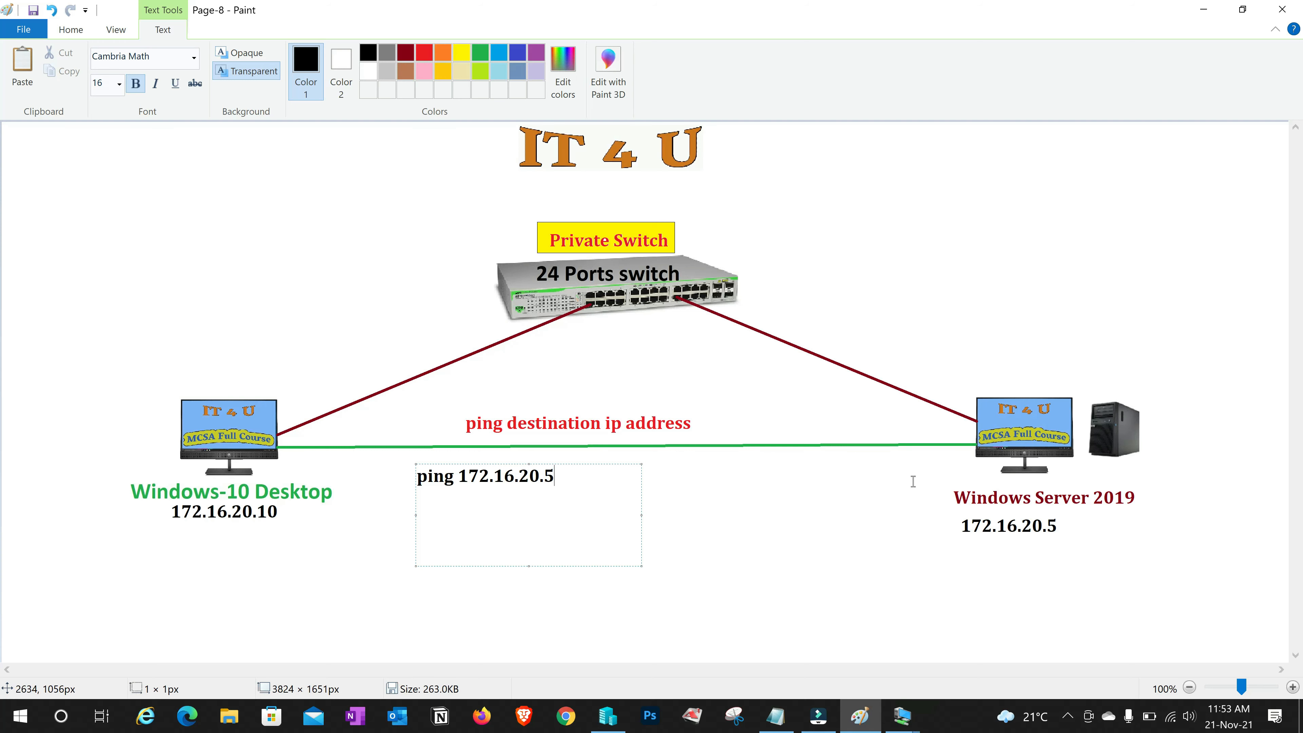
pyautogui.click(791, 534)
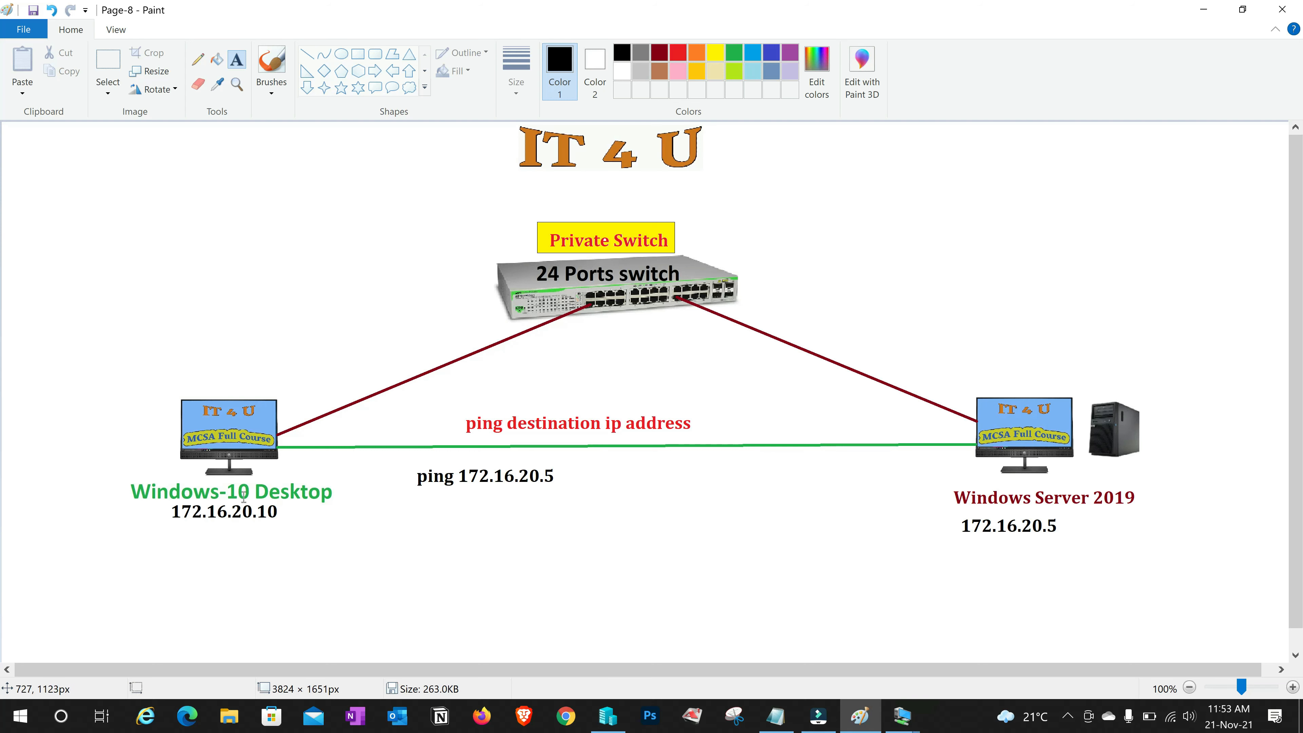
# - Add the black text "ping 172.16.20.10" to the diagram below the Windows Server 2019 IP address
pyautogui.click(831, 606)
pyautogui.write('pin')
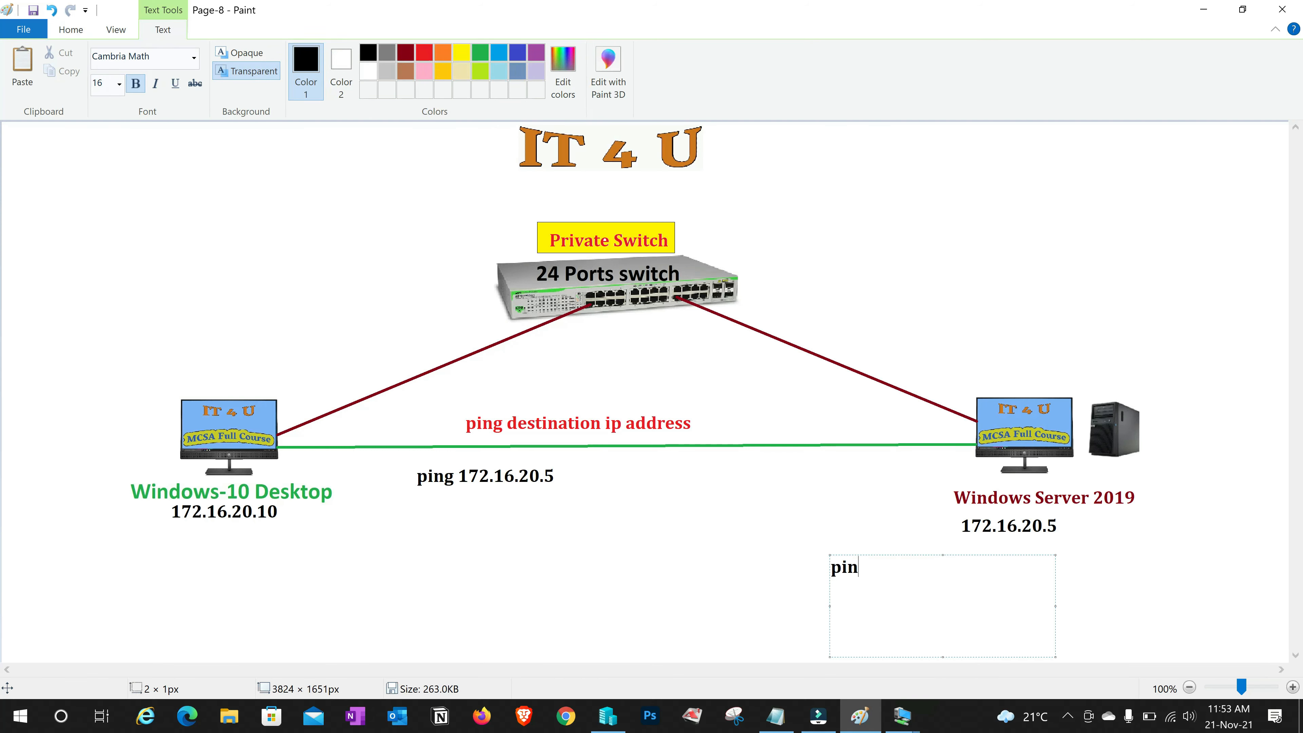
pyautogui.write('g 172.16.20.10')
pyautogui.click(324, 524)
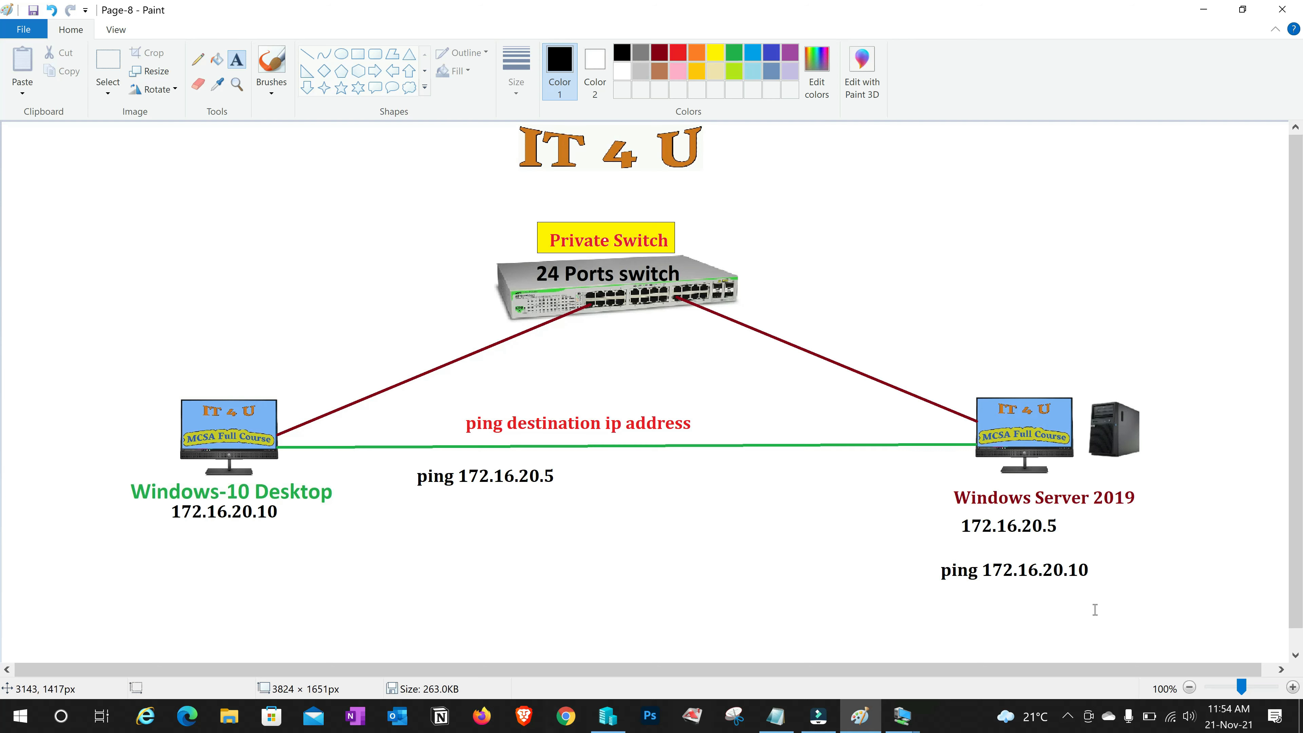
# - Switch to the Windows 10 virtual machine and ping 172.16.20.5 from a command prompt
pyautogui.click(902, 716)
pyautogui.click(960, 658)
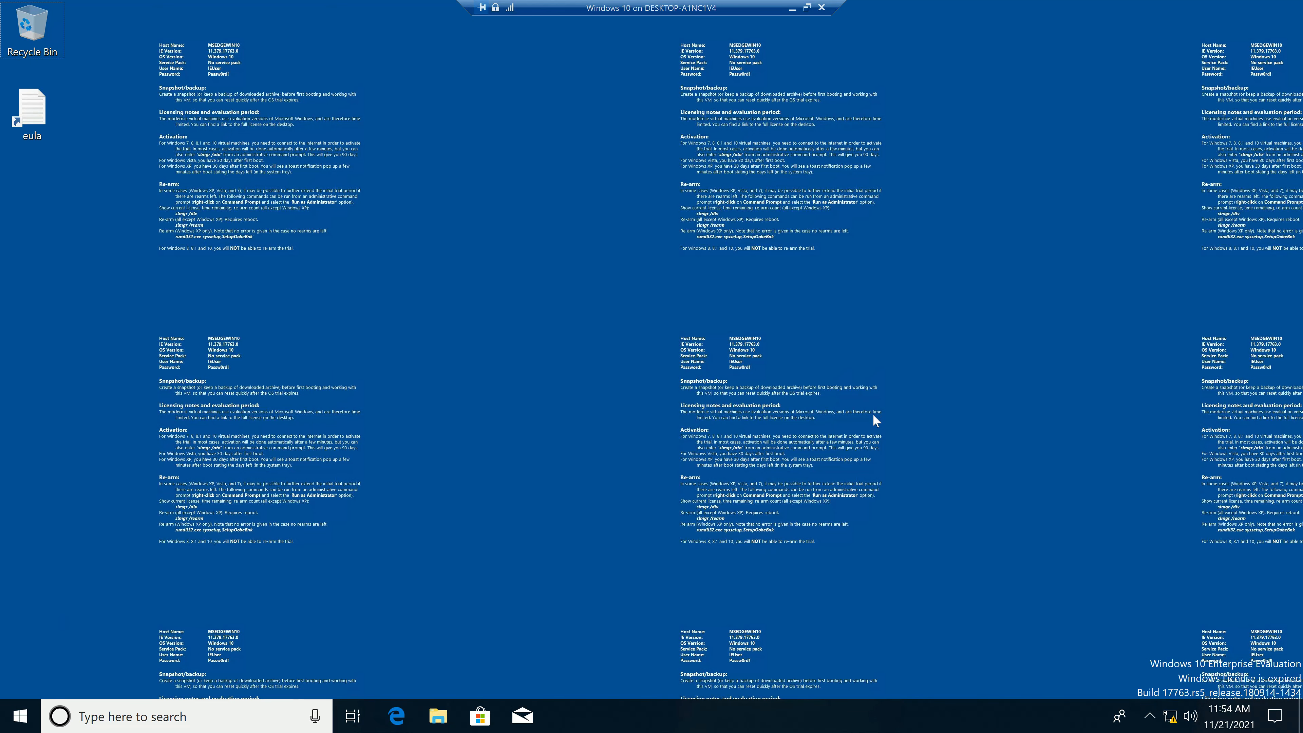
pyautogui.press('super+r')
pyautogui.write('cmd')
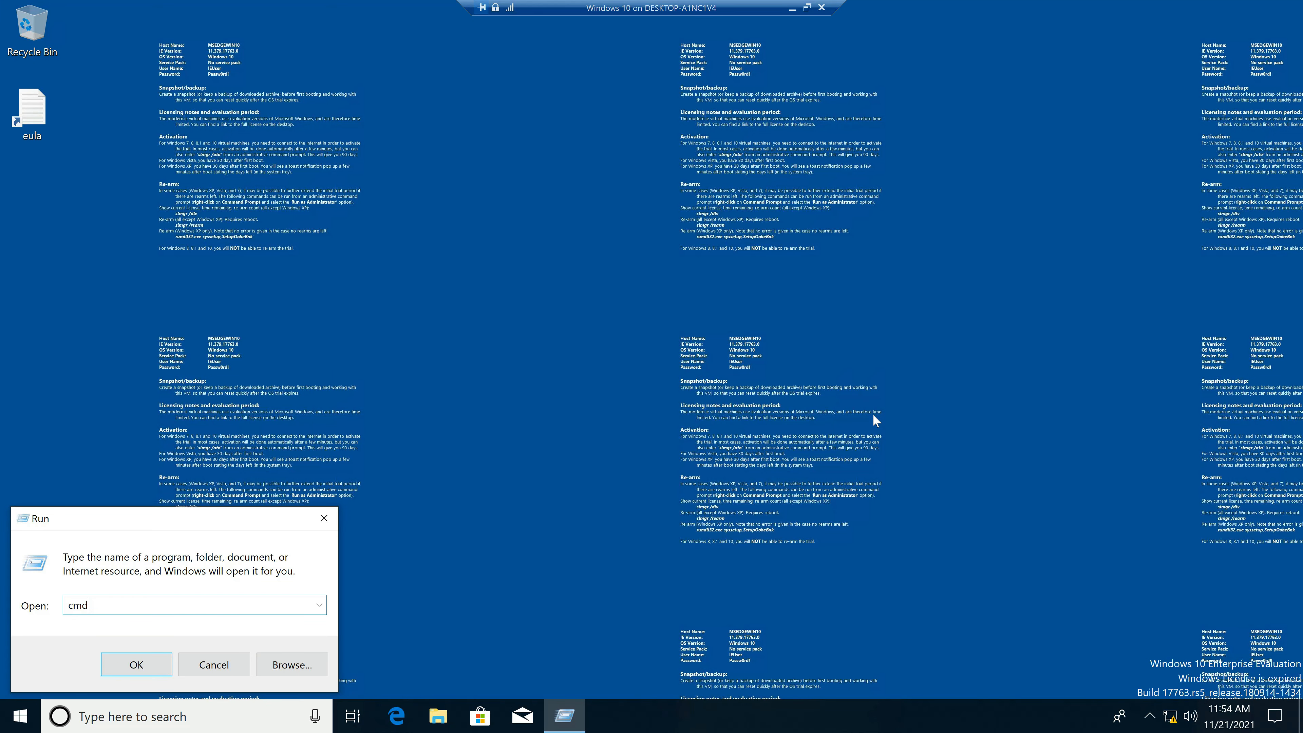
pyautogui.press('Return')
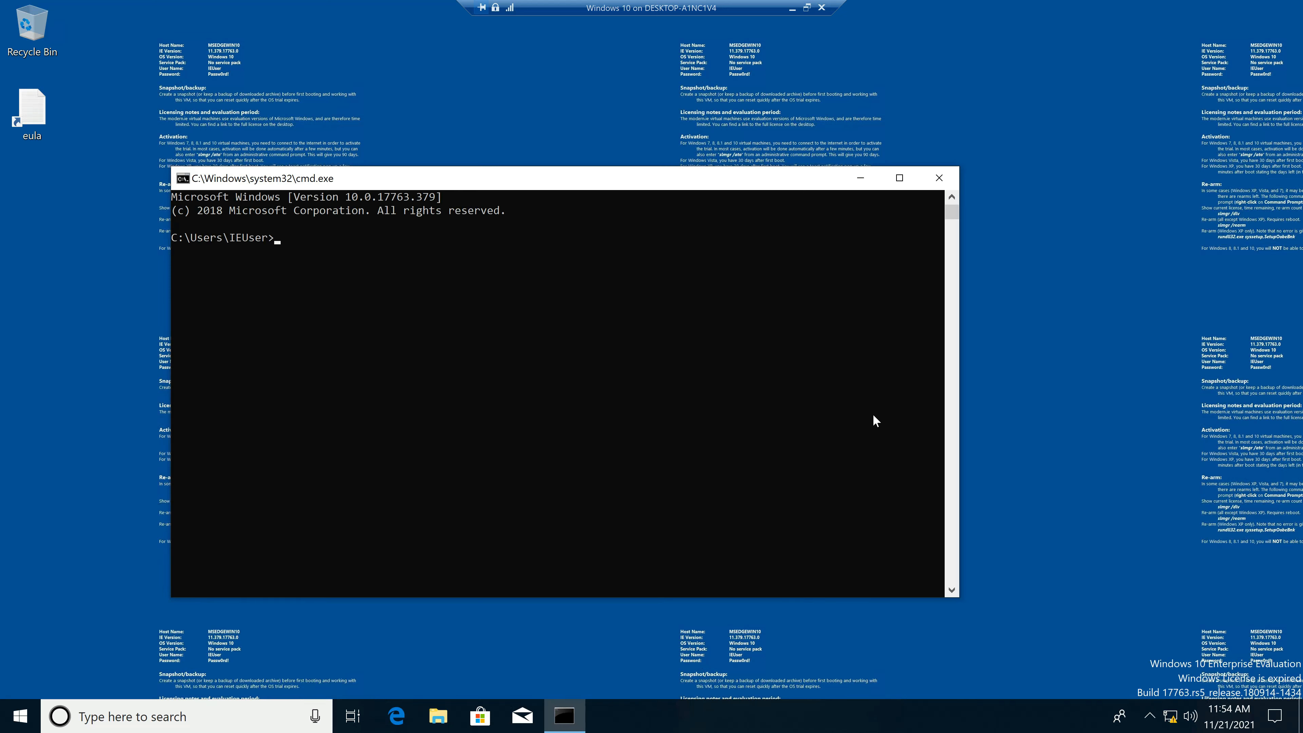
pyautogui.write('ping 172.16.20.5')
pyautogui.press('Return')
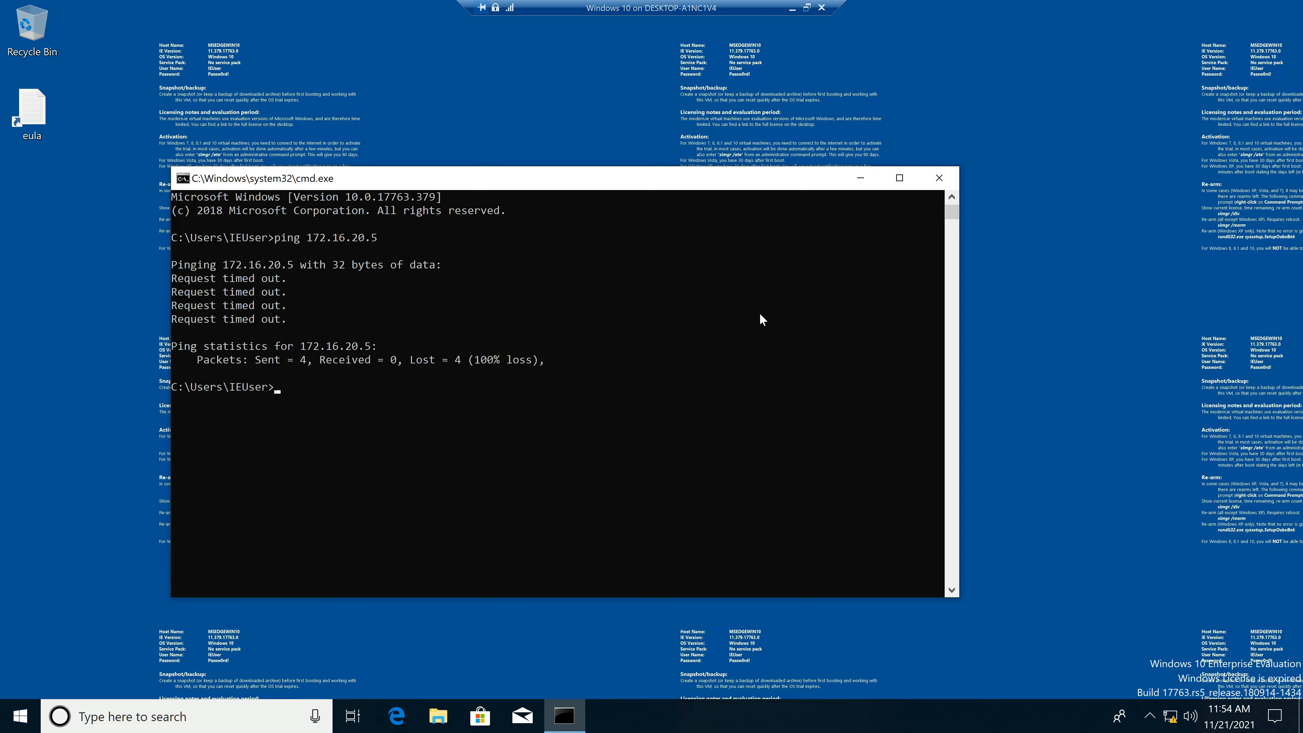
# - Switch to the Windows Server 2019 virtual machine and ping 172.16.20.10 from a command prompt
pyautogui.click(792, 8)
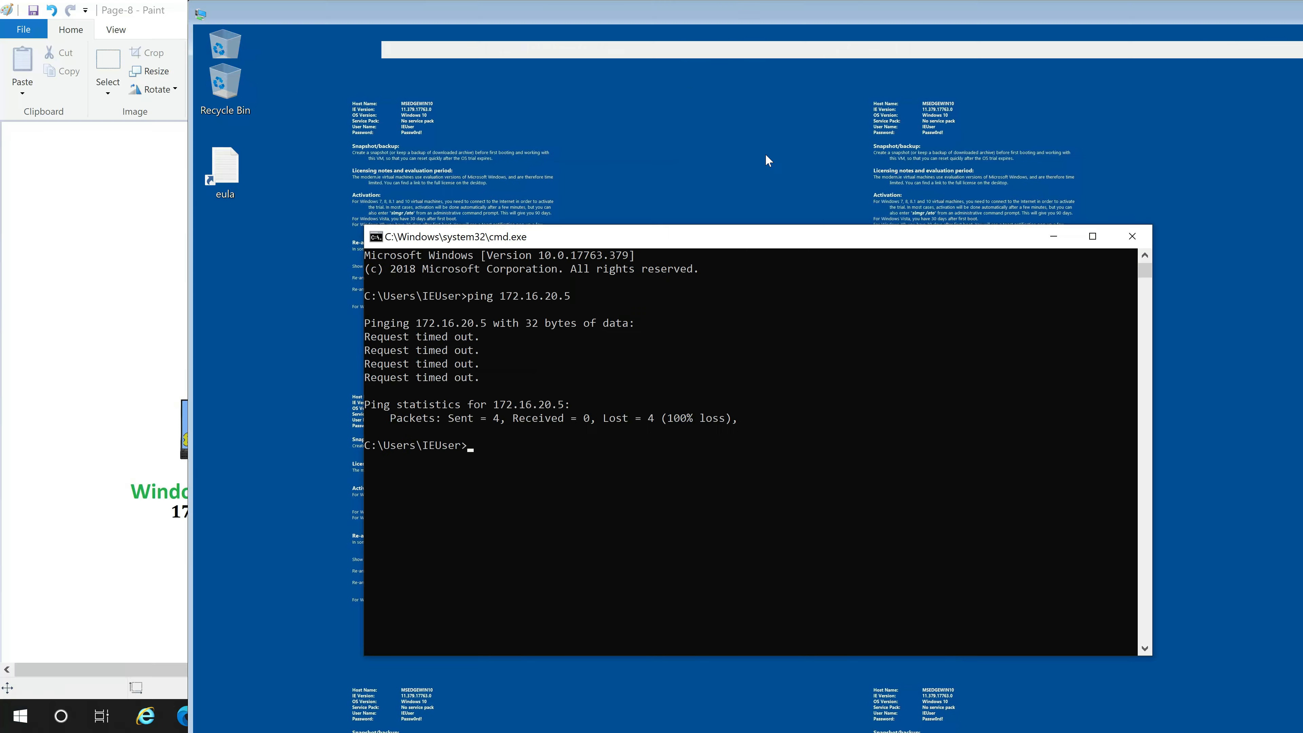
pyautogui.moveTo(903, 711)
pyautogui.click(853, 641)
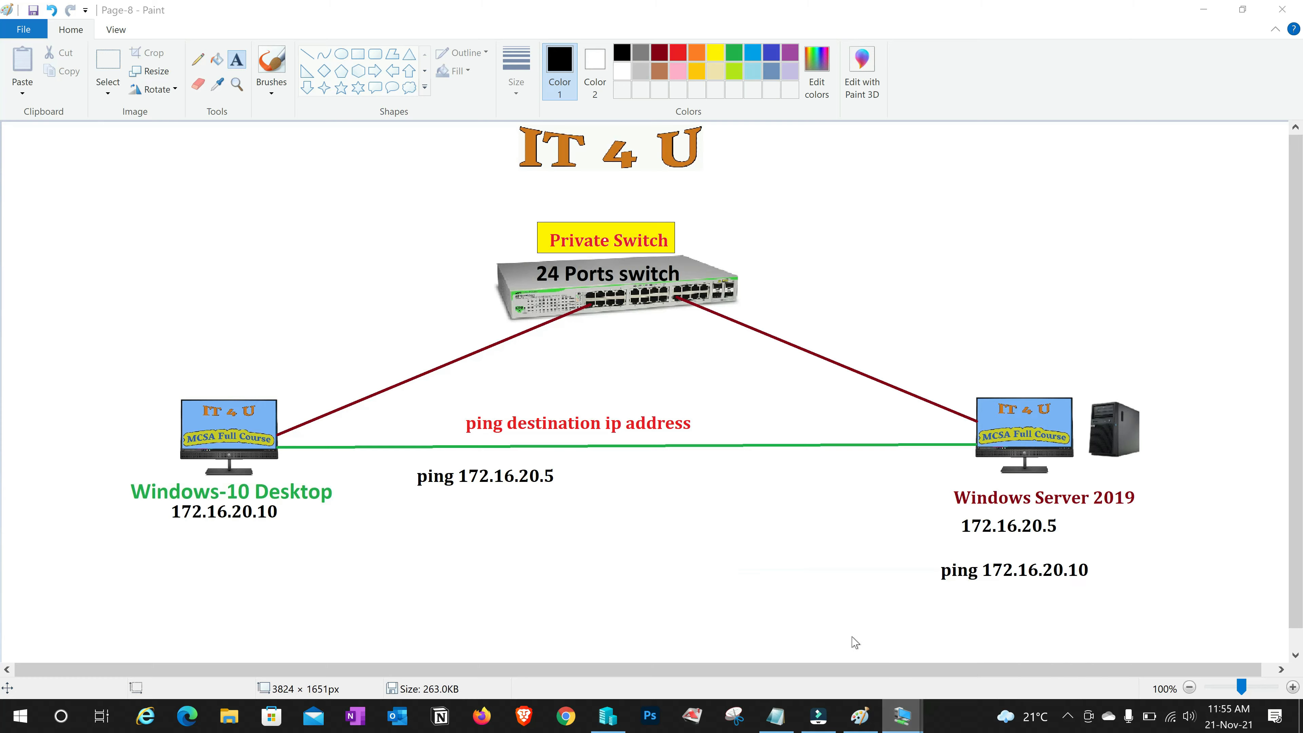
pyautogui.press('super+r')
pyautogui.press('Return')
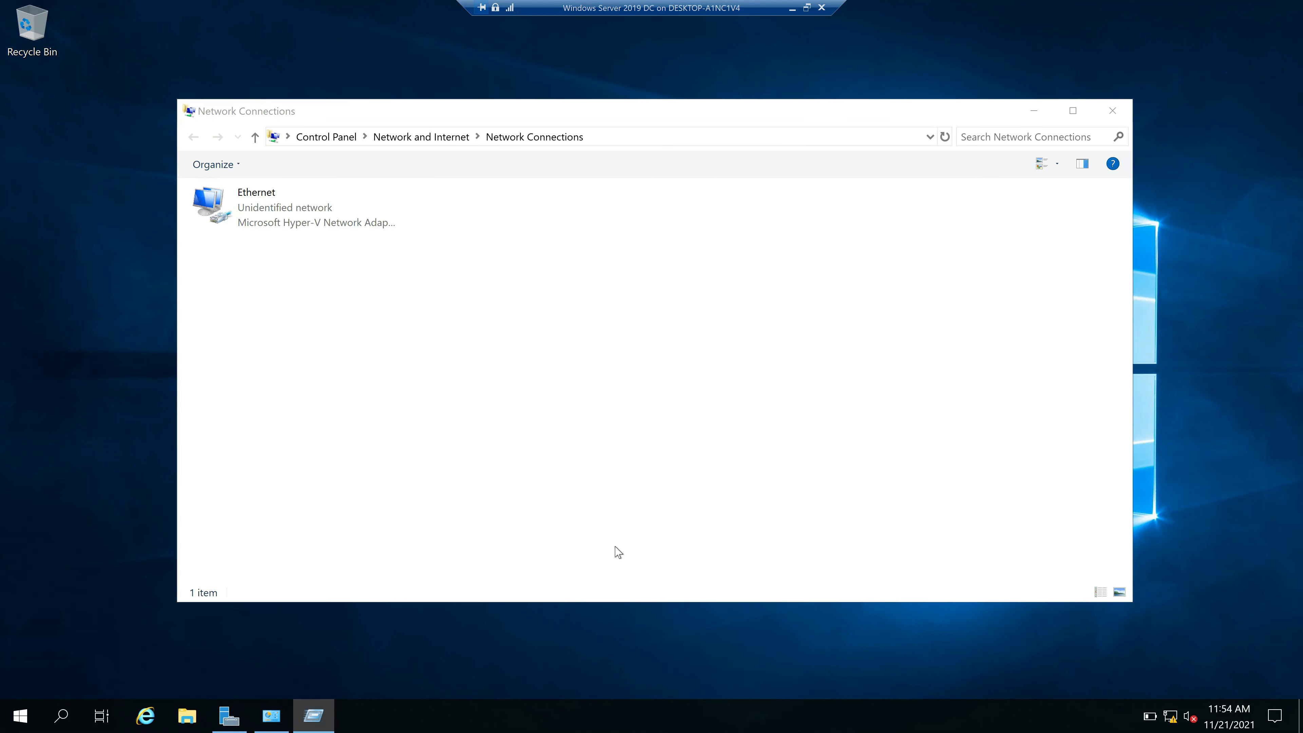
pyautogui.write('ping 172.16.20.10')
pyautogui.press('Return')
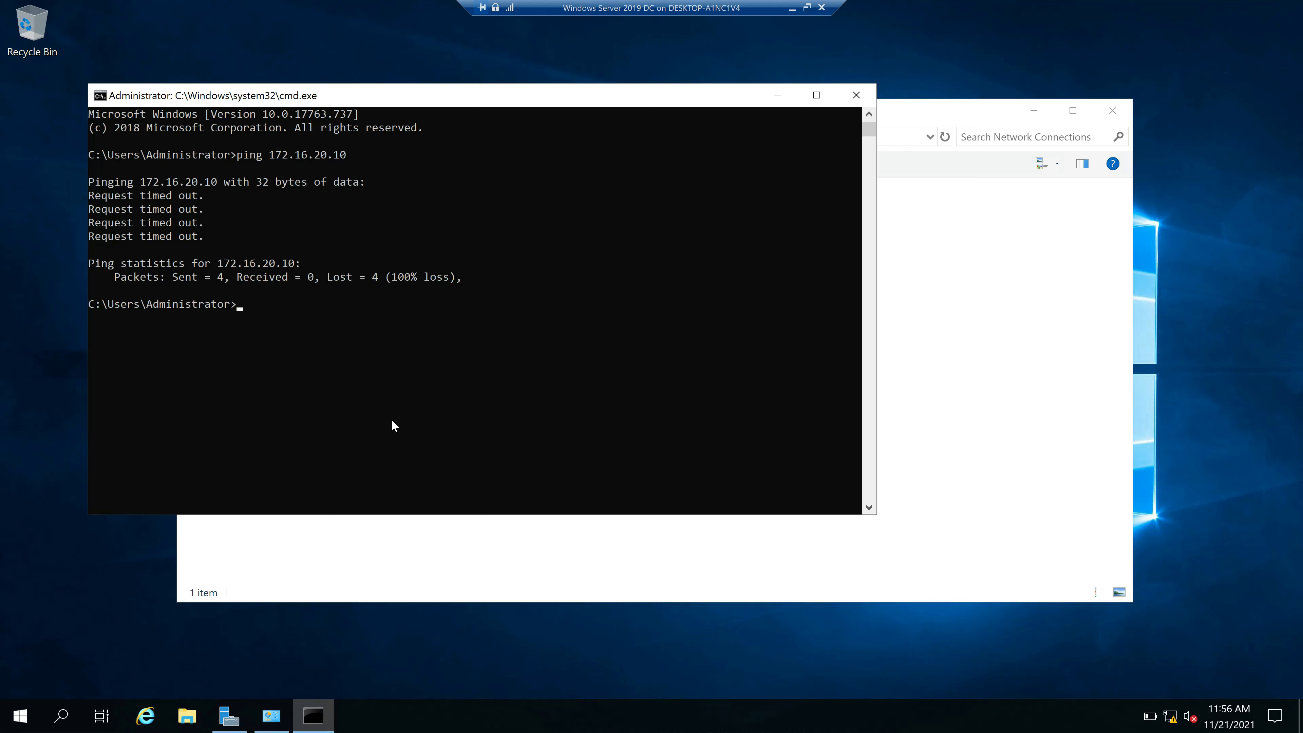
# - Open firewall.cpl on the Windows Server 2019 machine and turn off Windows Defender Firewall for public networks
pyautogui.press('super+r')
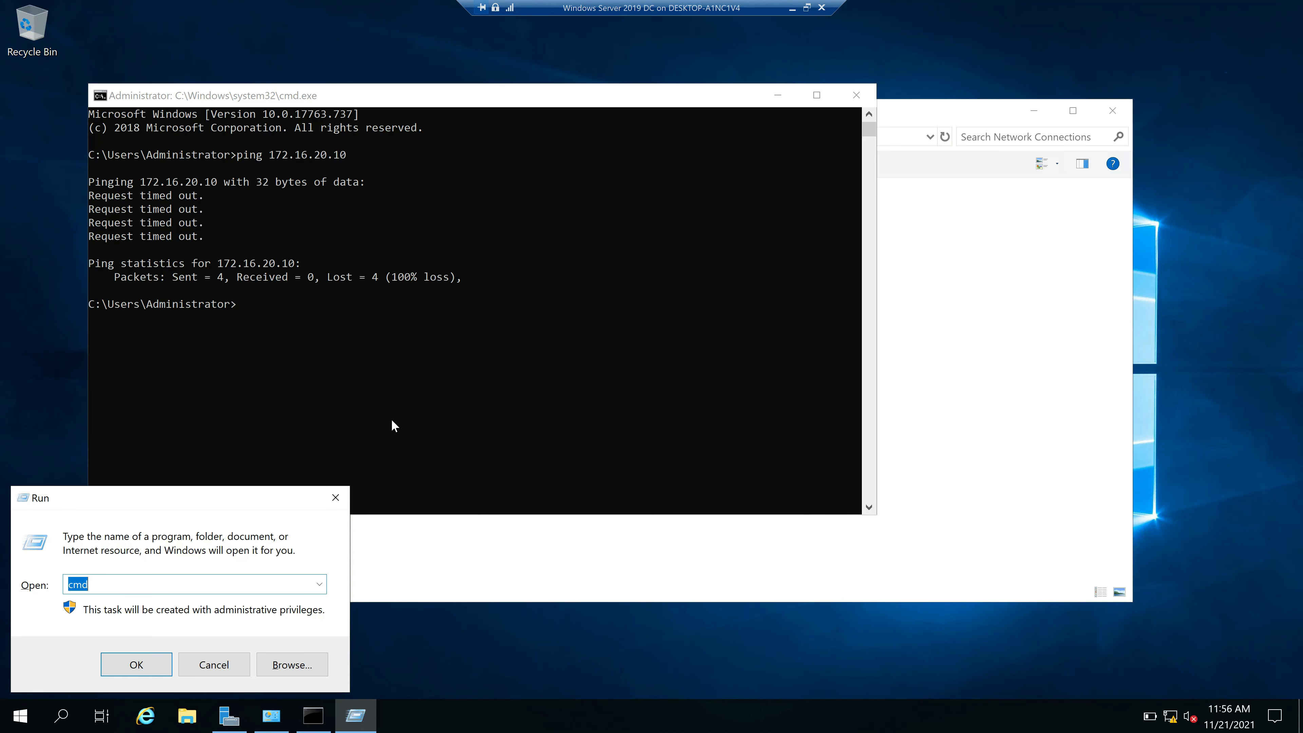
pyautogui.write('firewall.cpl')
pyautogui.press('Return')
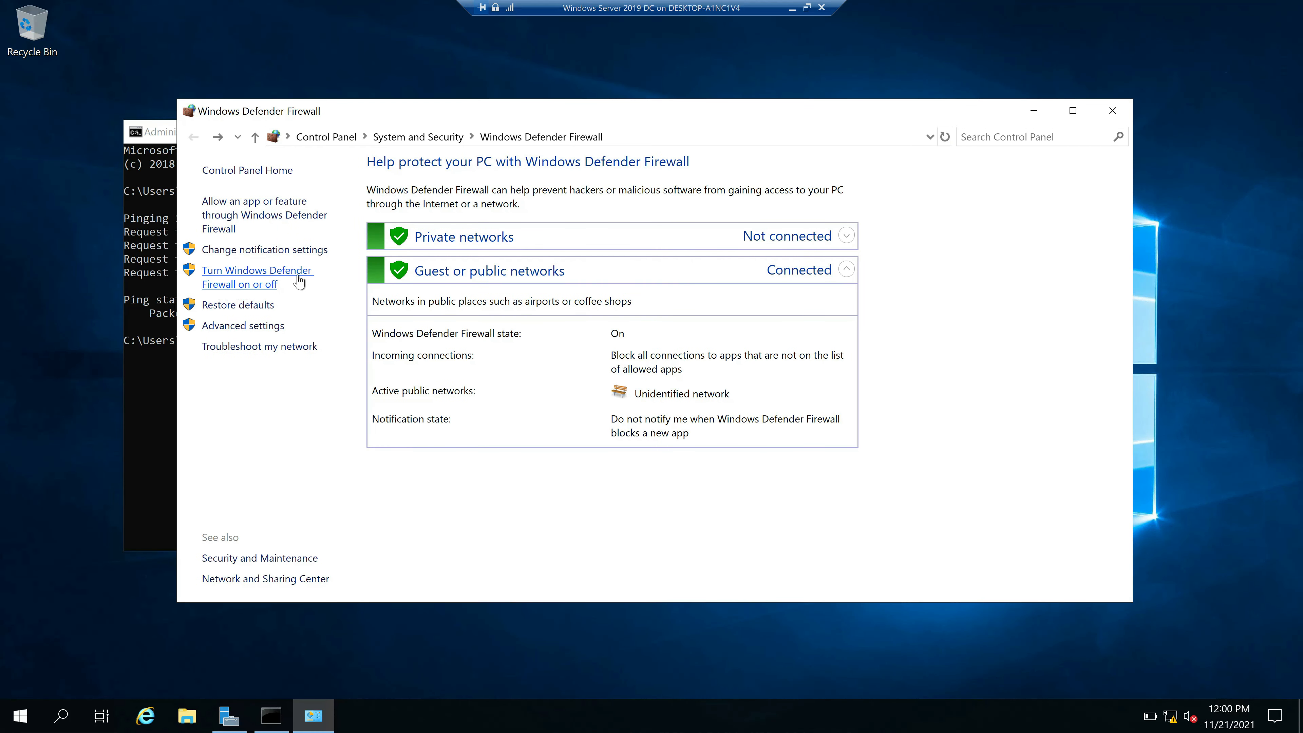
pyautogui.click(266, 282)
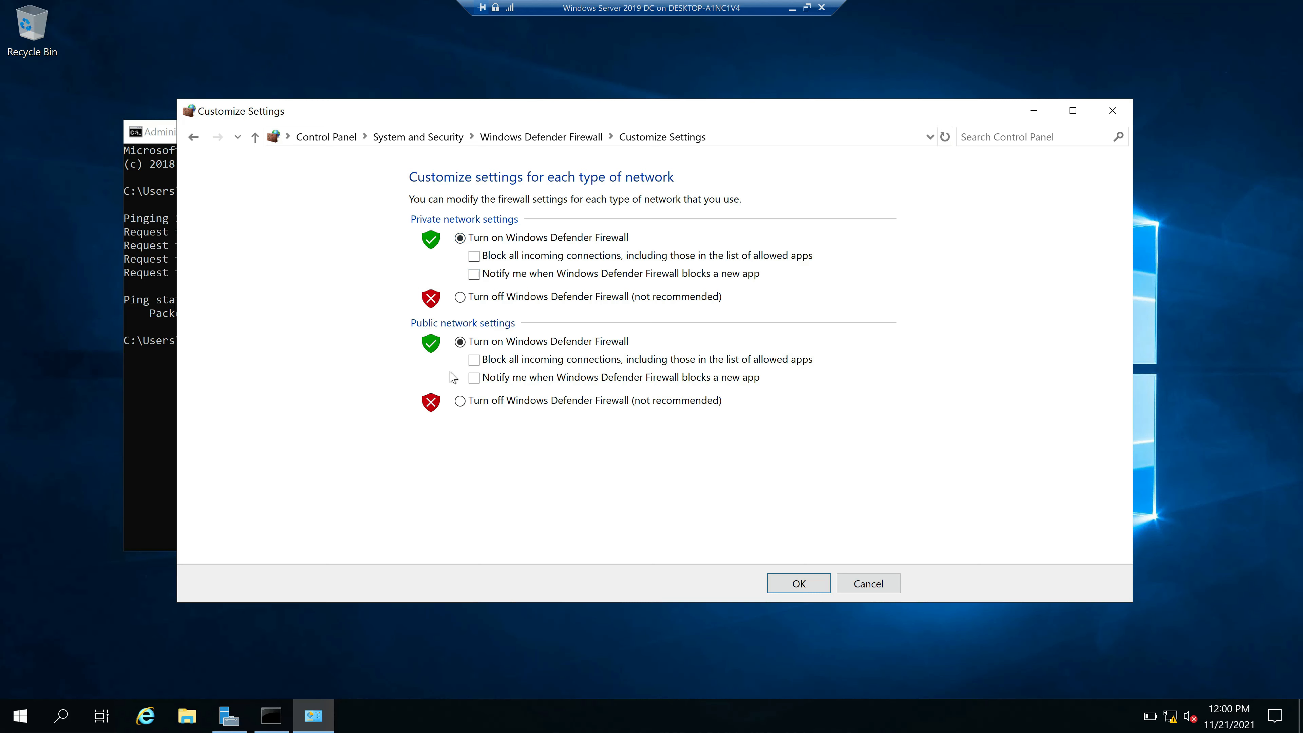
pyautogui.click(461, 401)
pyautogui.press('Return')
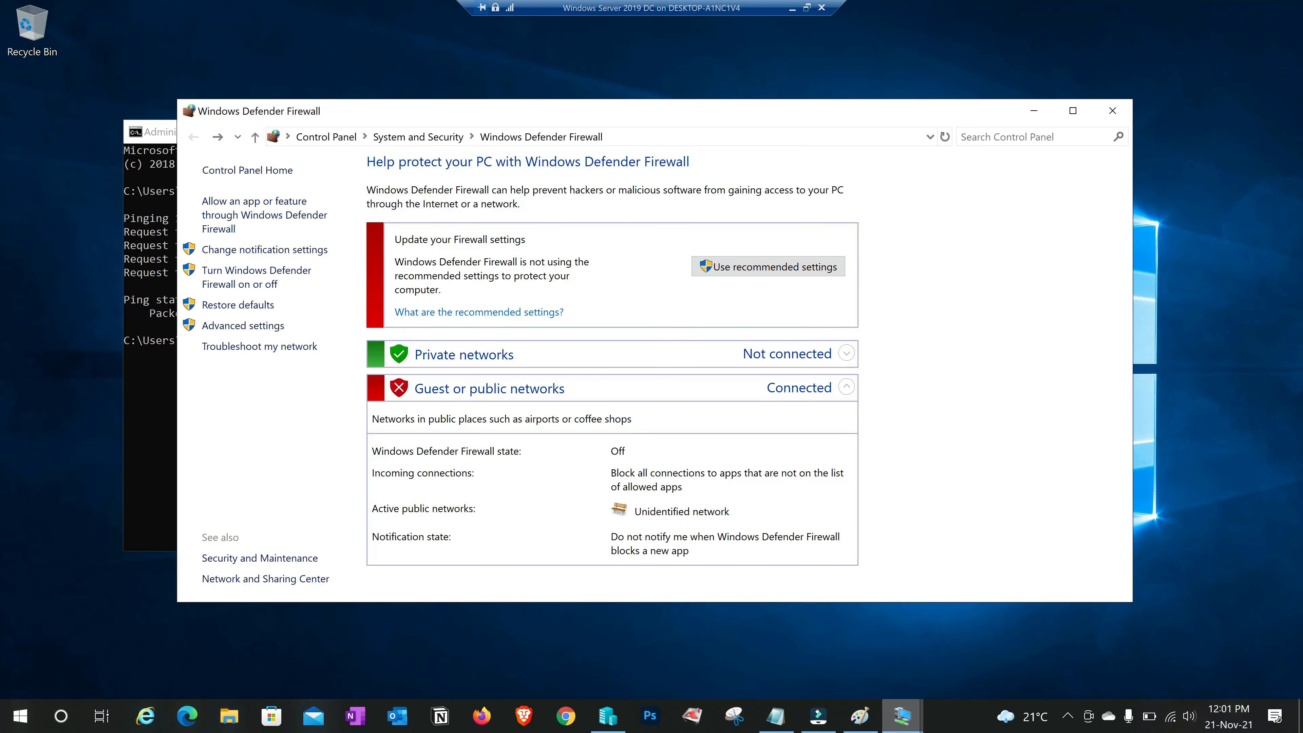
# - In the Windows 10 virtual machine, open firewall.cpl and turn off Windows Defender Firewall for public networks
pyautogui.moveTo(902, 716)
pyautogui.click(987, 661)
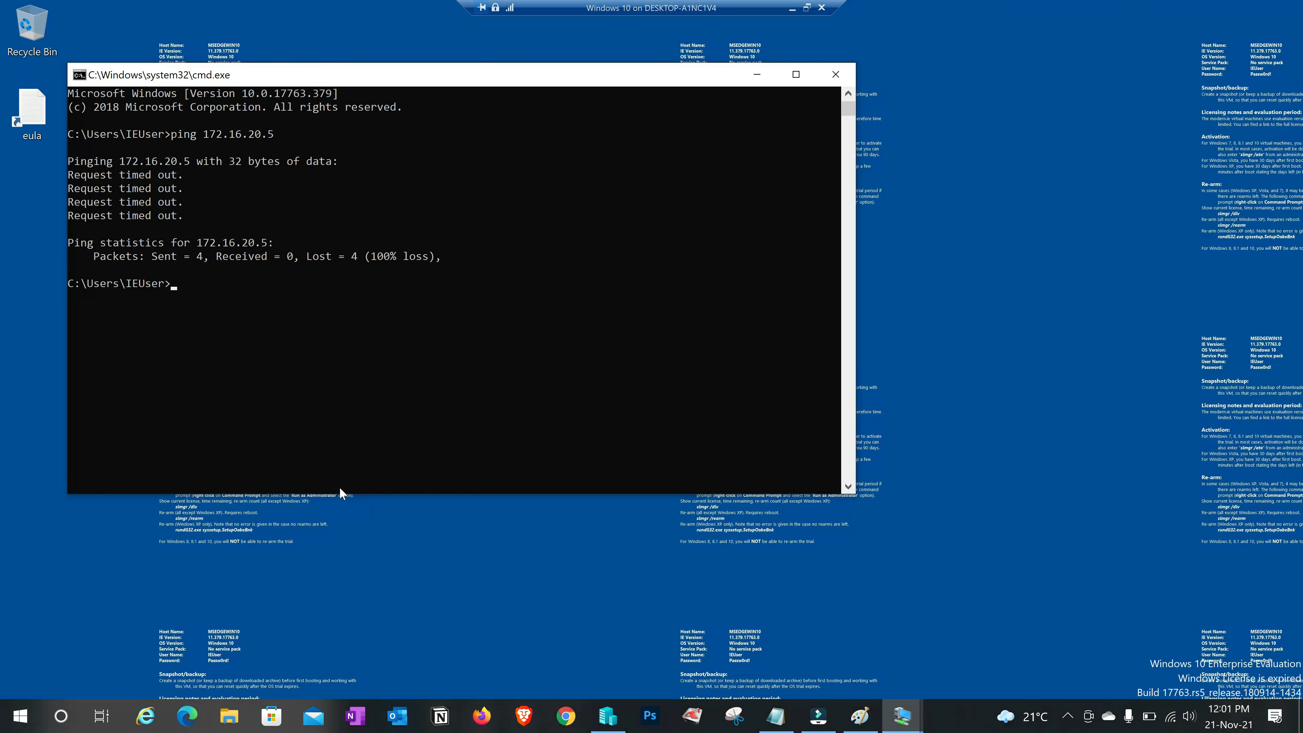
pyautogui.press('super+r')
pyautogui.write('firewall.cpl')
pyautogui.press('Return')
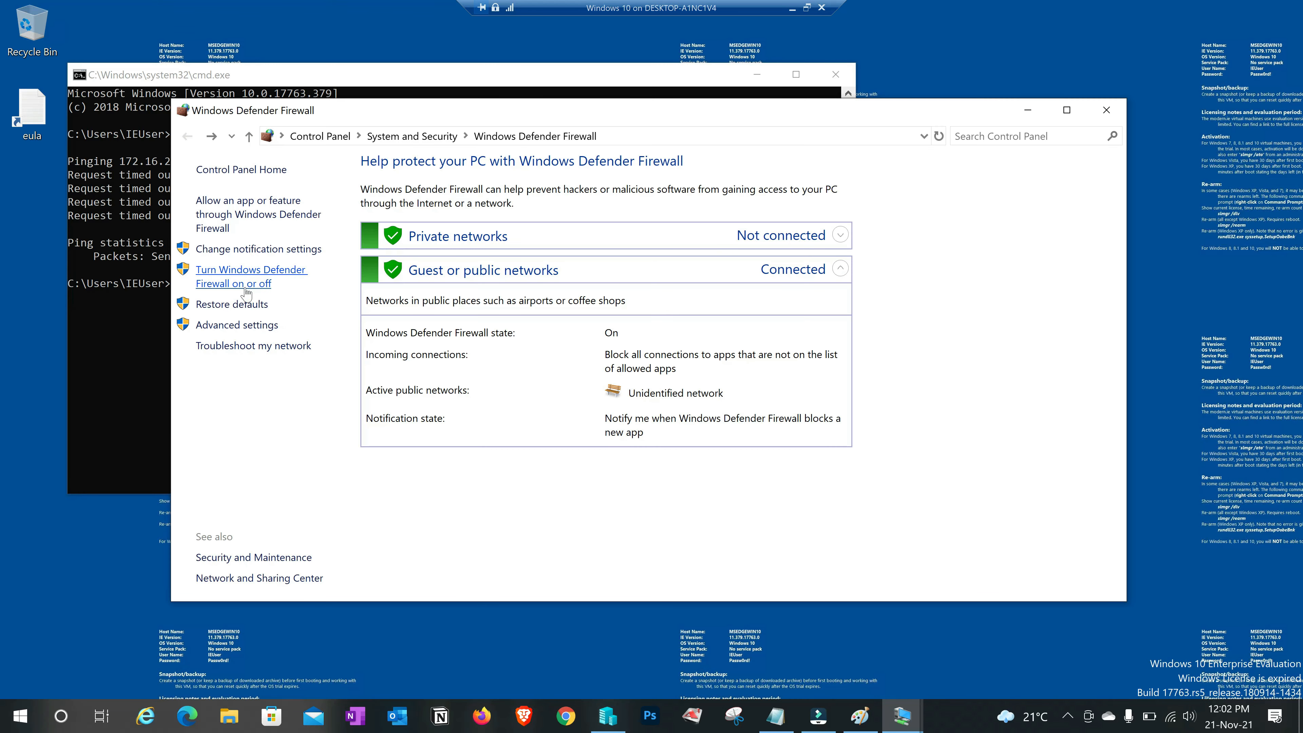
pyautogui.click(259, 283)
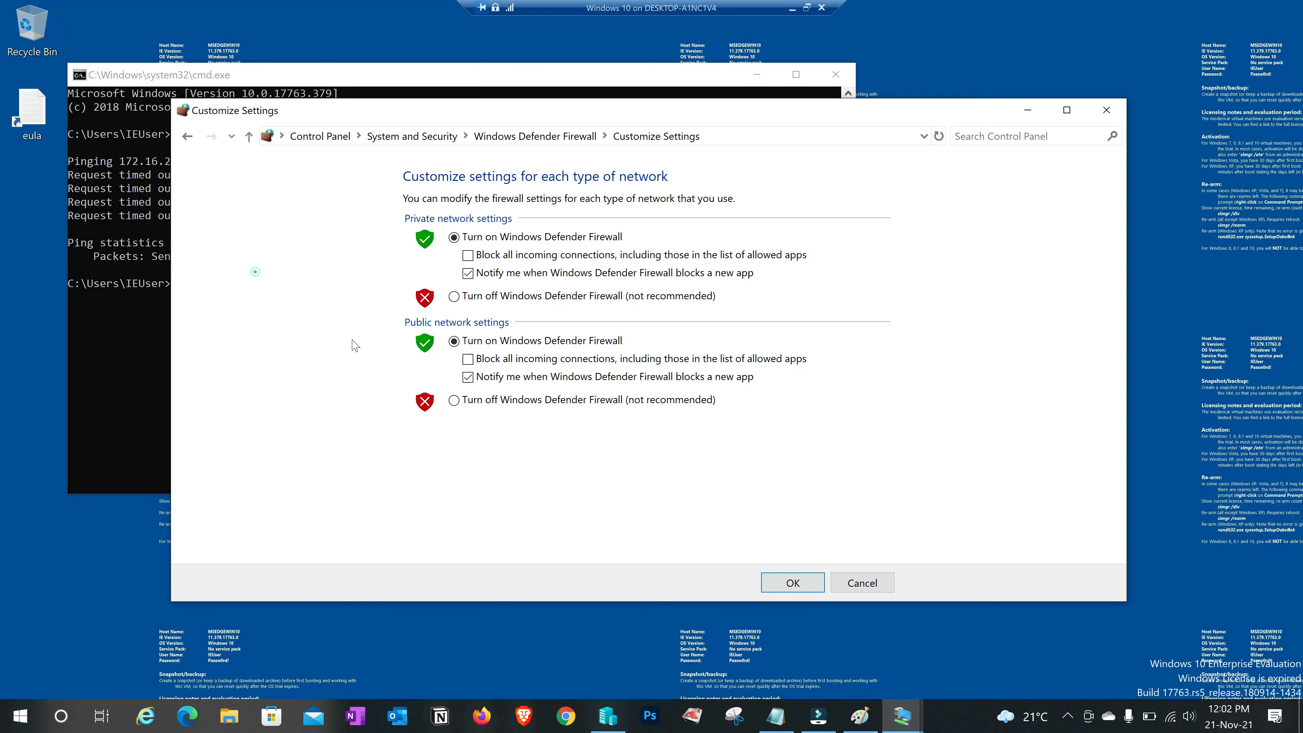
pyautogui.click(454, 400)
pyautogui.click(793, 583)
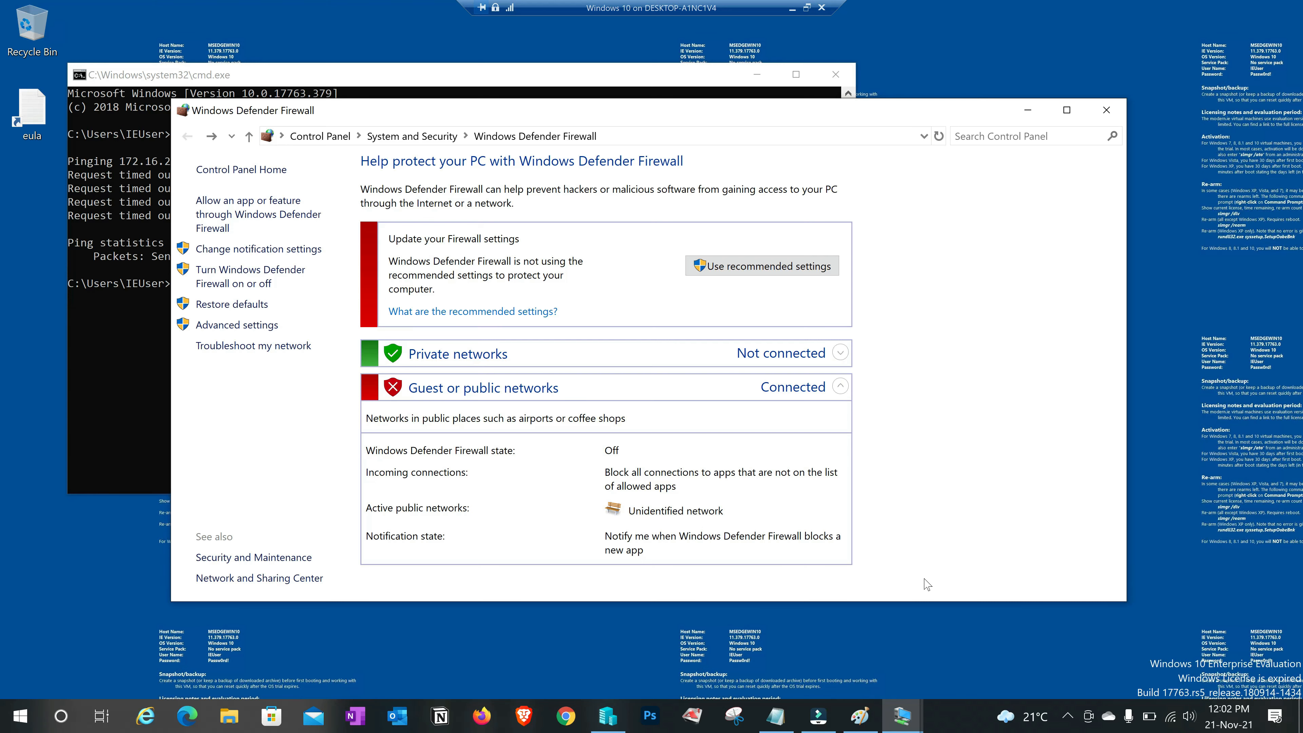
# - Repeat the ping to 172.16.20.5 in the Windows 10 machine's open command prompt
pyautogui.hotkey('alt', 'Tab')
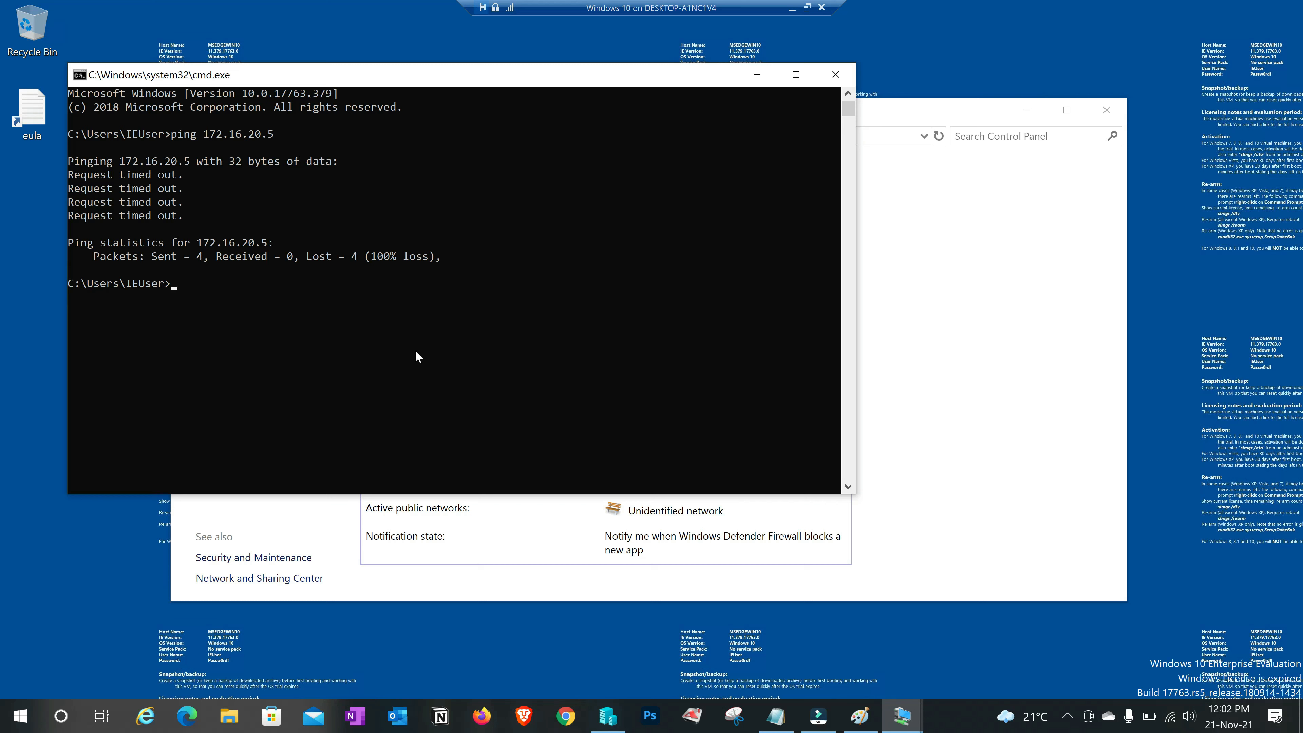
pyautogui.press('Up')
pyautogui.press('Return')
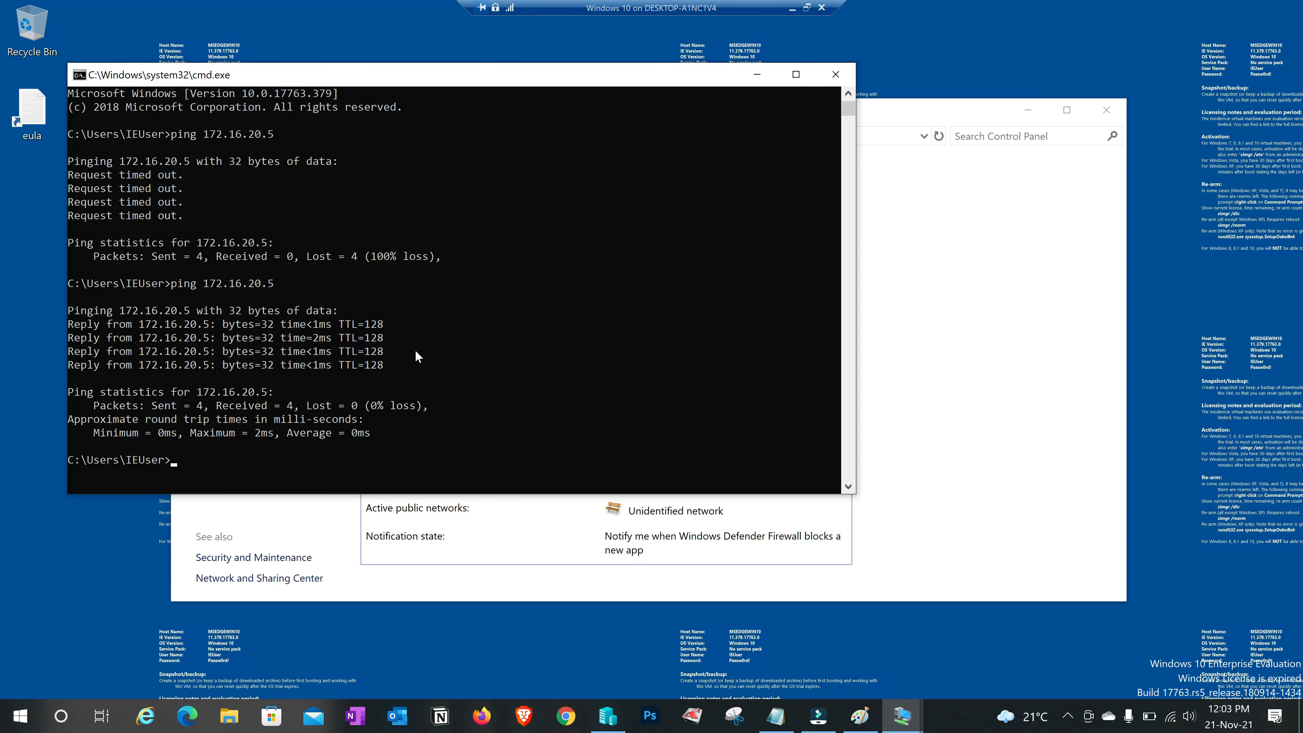
# - Return to the Windows Server 2019 machine's command prompt, ping 172.16.20.10 again and ping google.com
pyautogui.click(792, 8)
pyautogui.moveTo(901, 707)
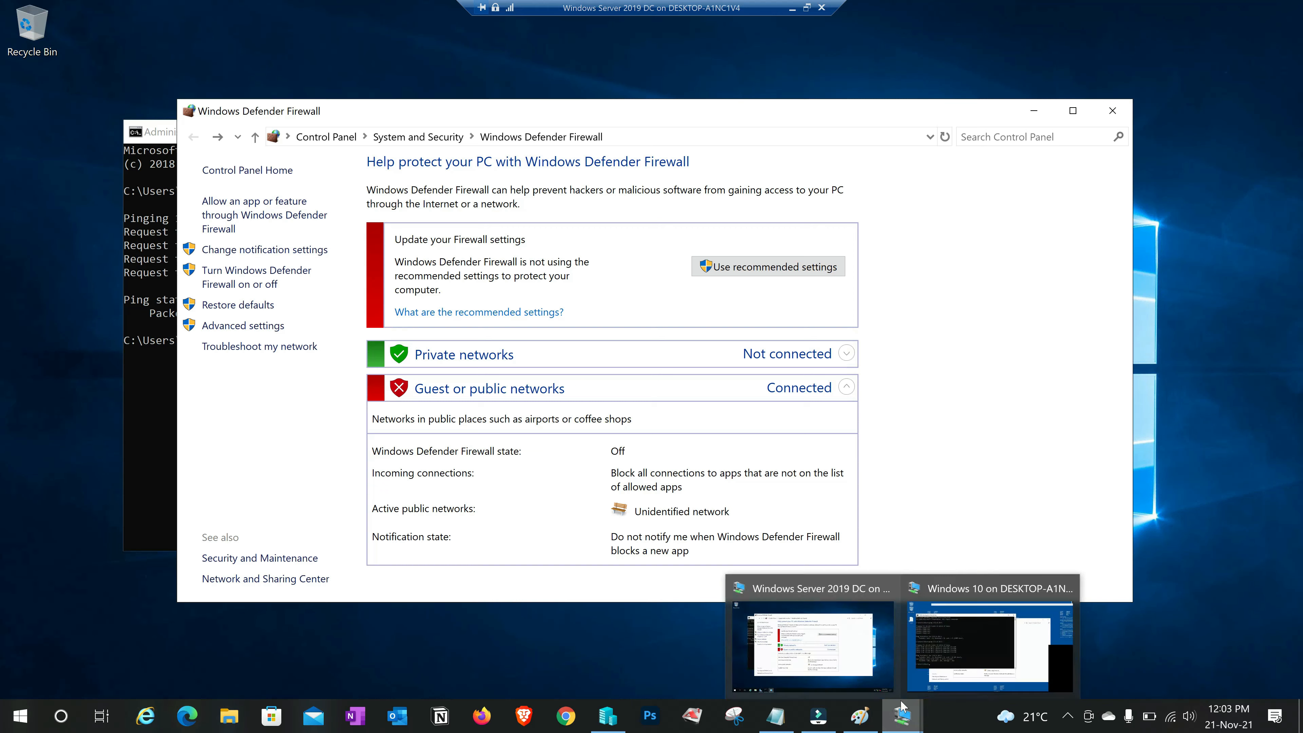
pyautogui.press('Up')
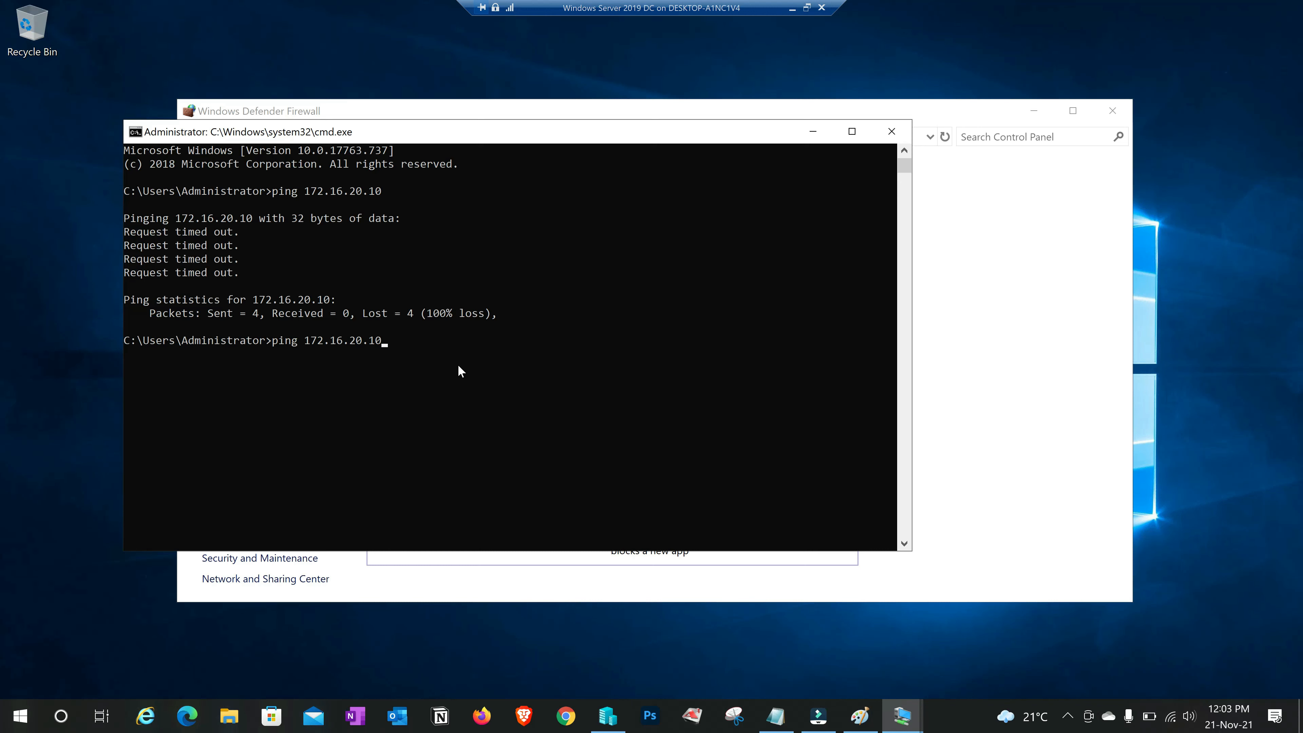
pyautogui.press('Return')
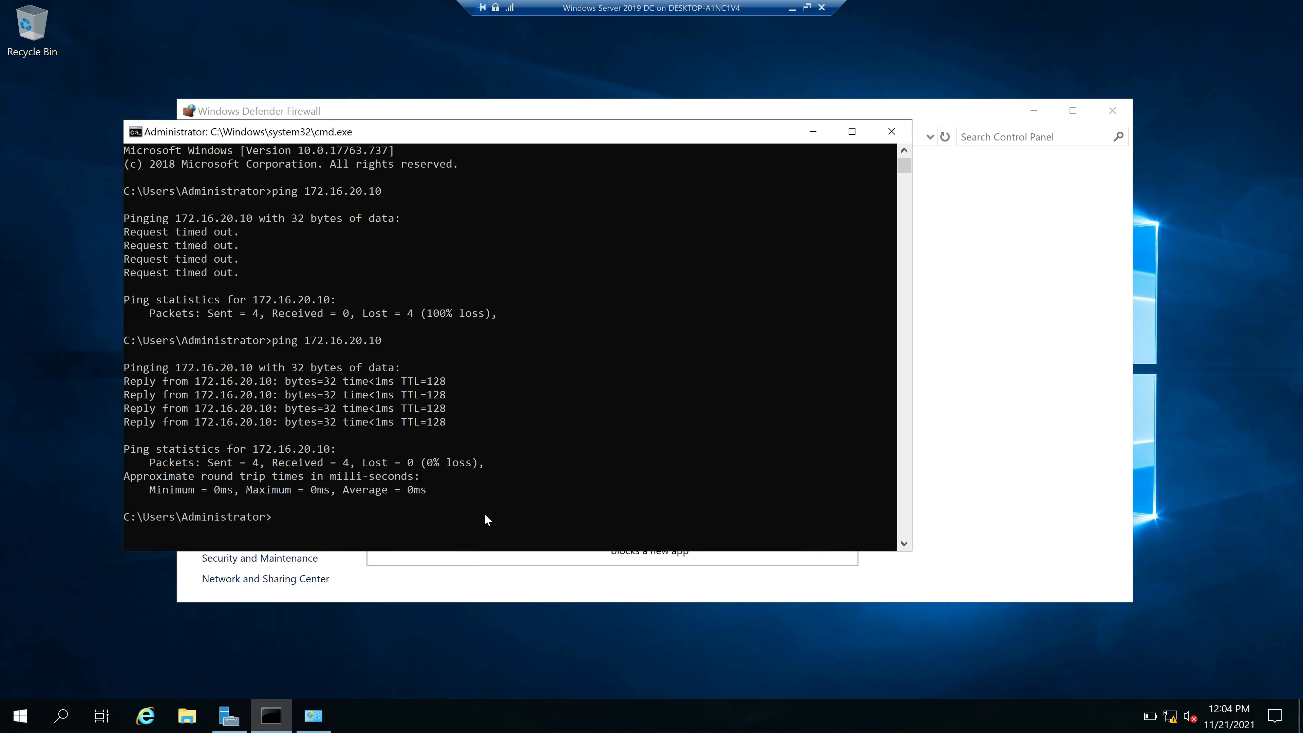
pyautogui.write('ping google.com')
pyautogui.press('Return')
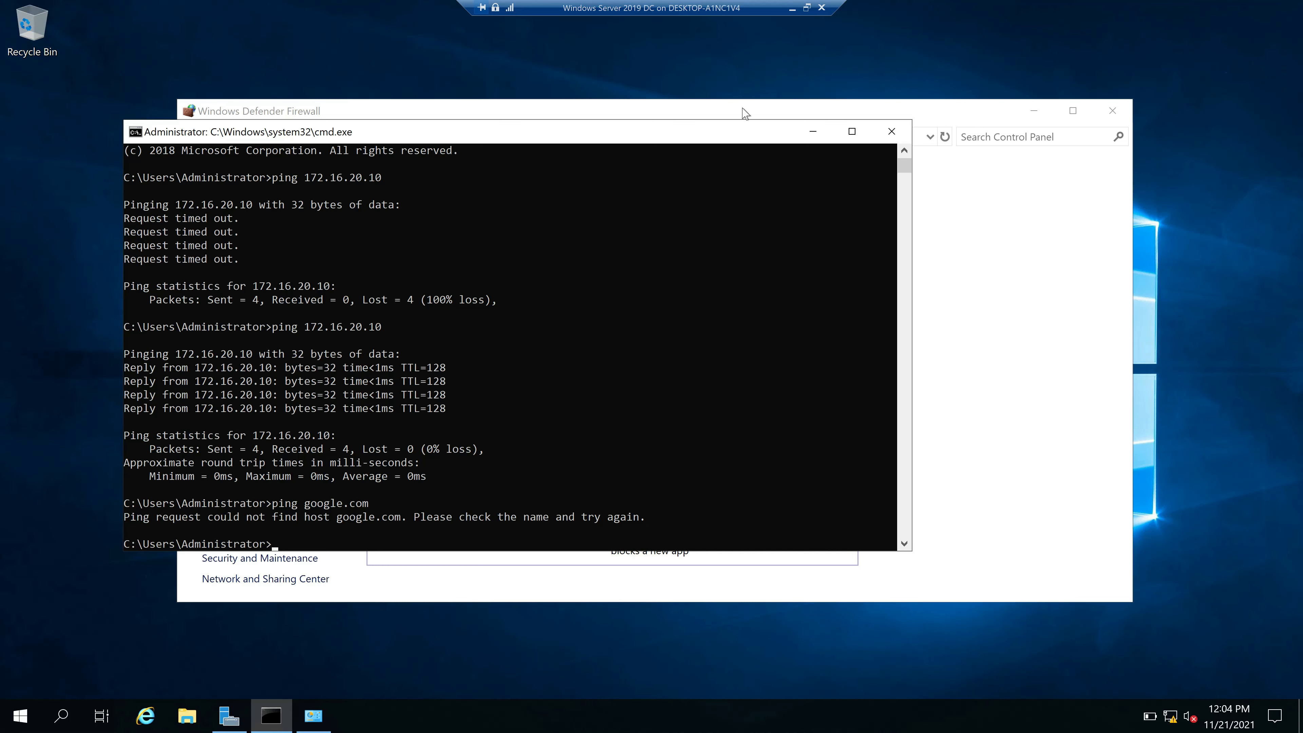
# - Return to the Paint diagram and draw a third black ellipse beside the two near the bottom of the drawing
pyautogui.click(790, 10)
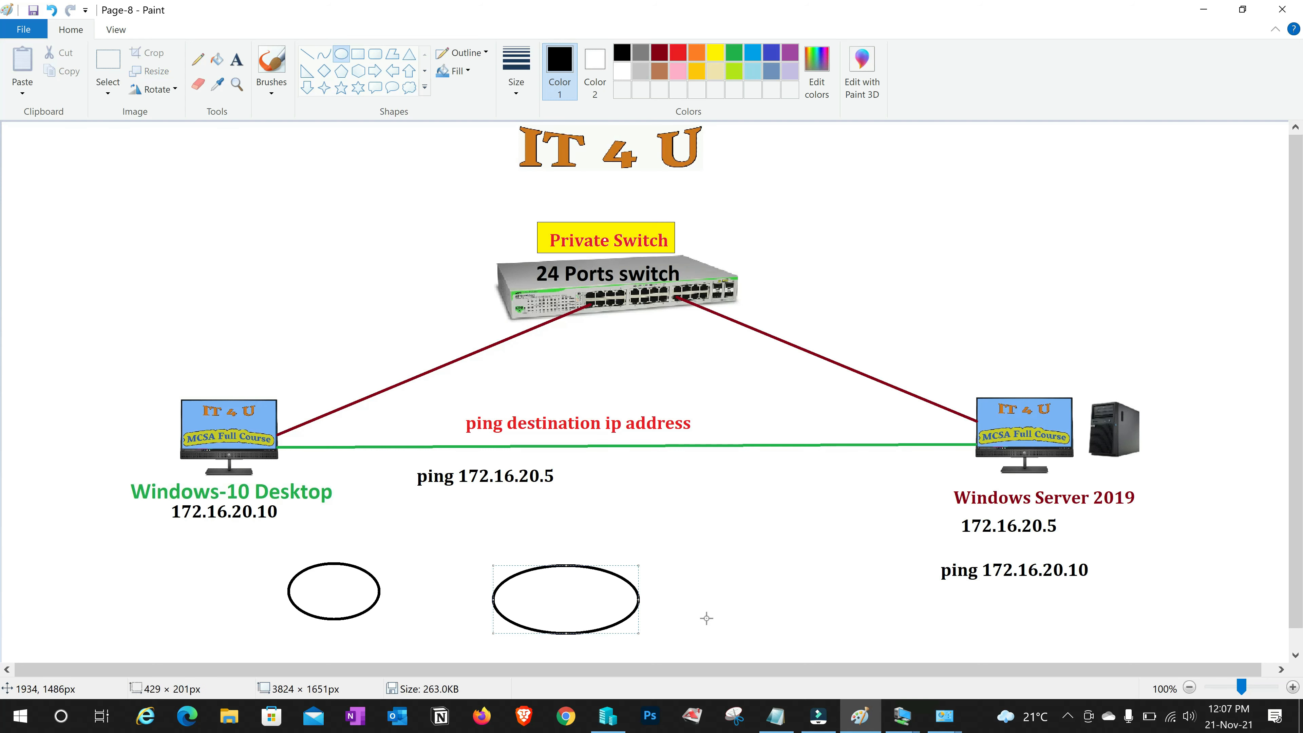
pyautogui.moveTo(749, 567); pyautogui.dragTo(907, 644)
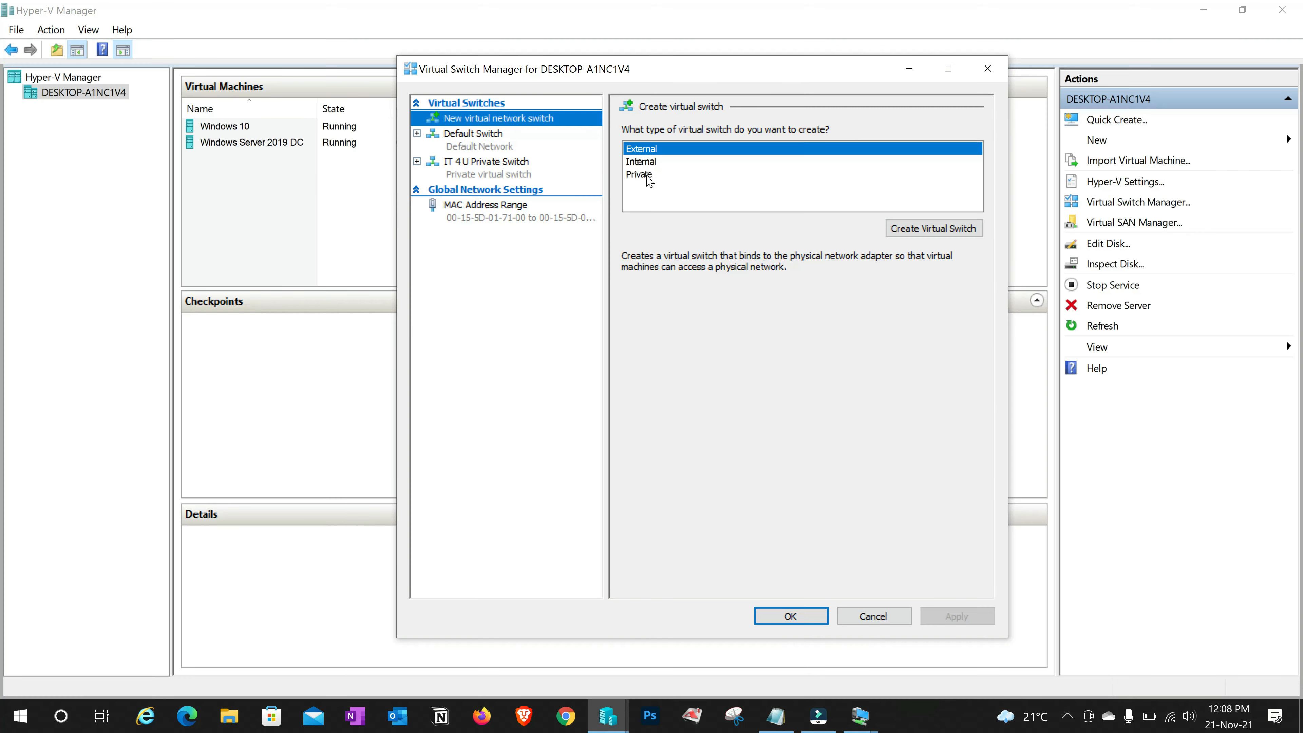
# - In Hyper-V's Virtual Switch Manager, create an internal virtual switch with the name and notes "IT 4 U Internal Switch" and save it
pyautogui.click(646, 175)
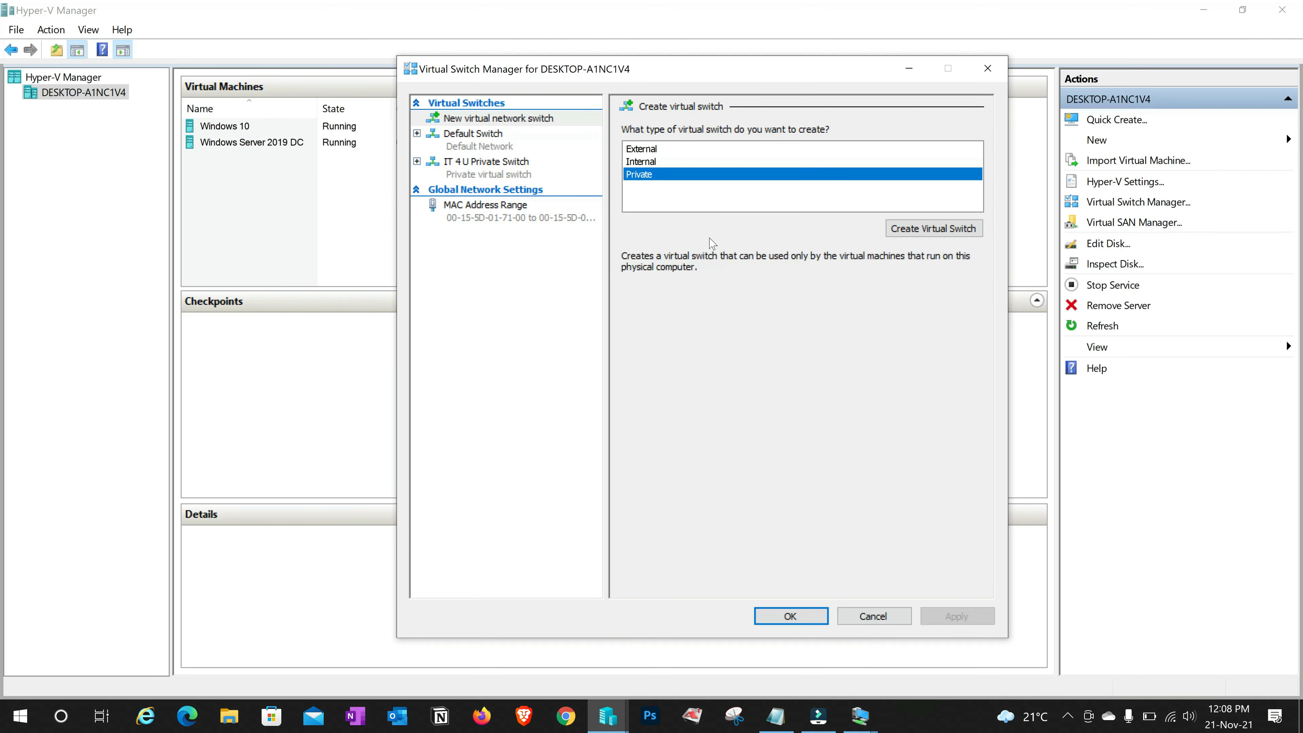
pyautogui.click(650, 163)
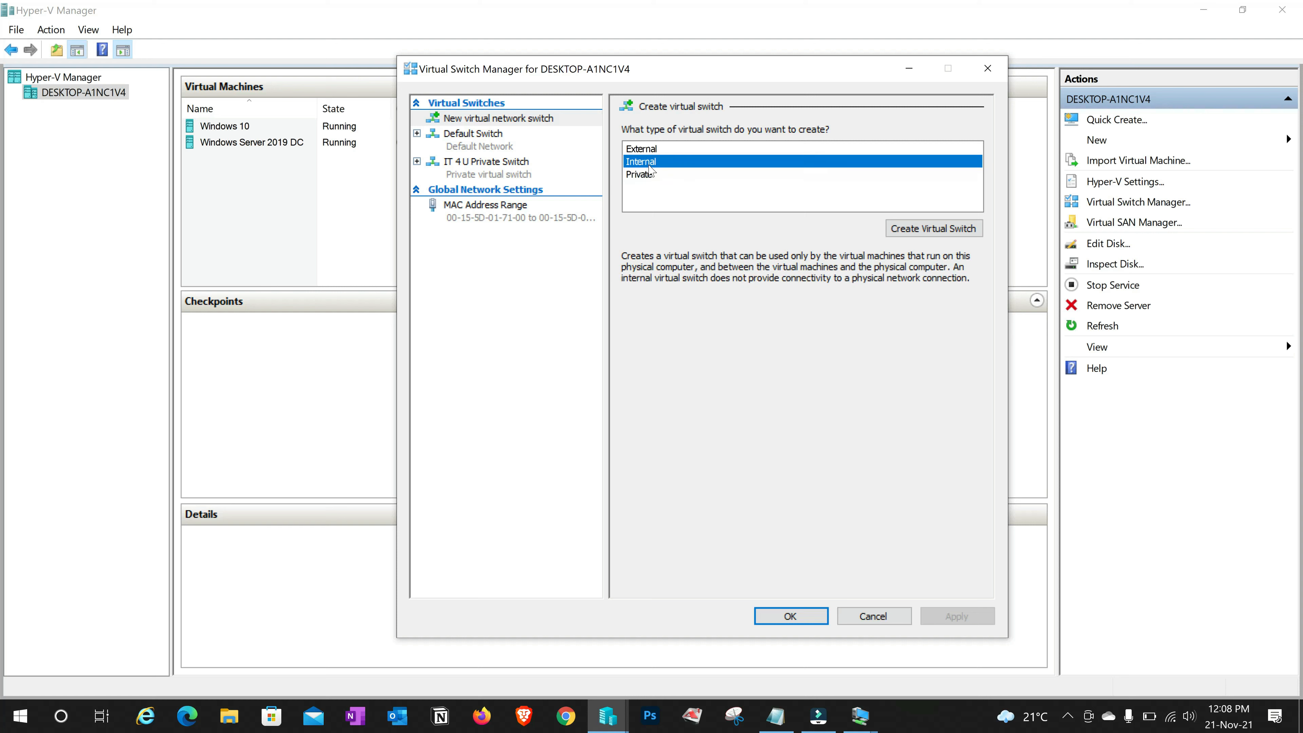
pyautogui.click(927, 230)
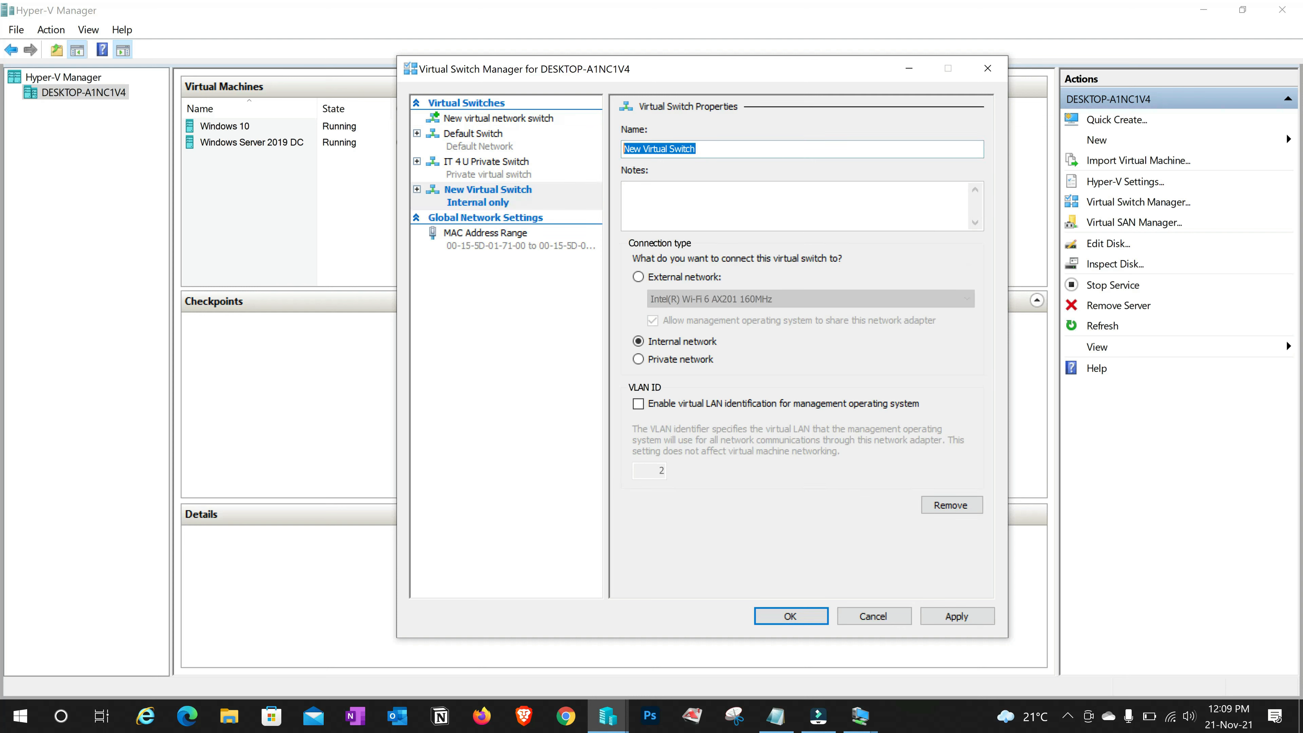
pyautogui.write('IT 4 U Internal Switch')
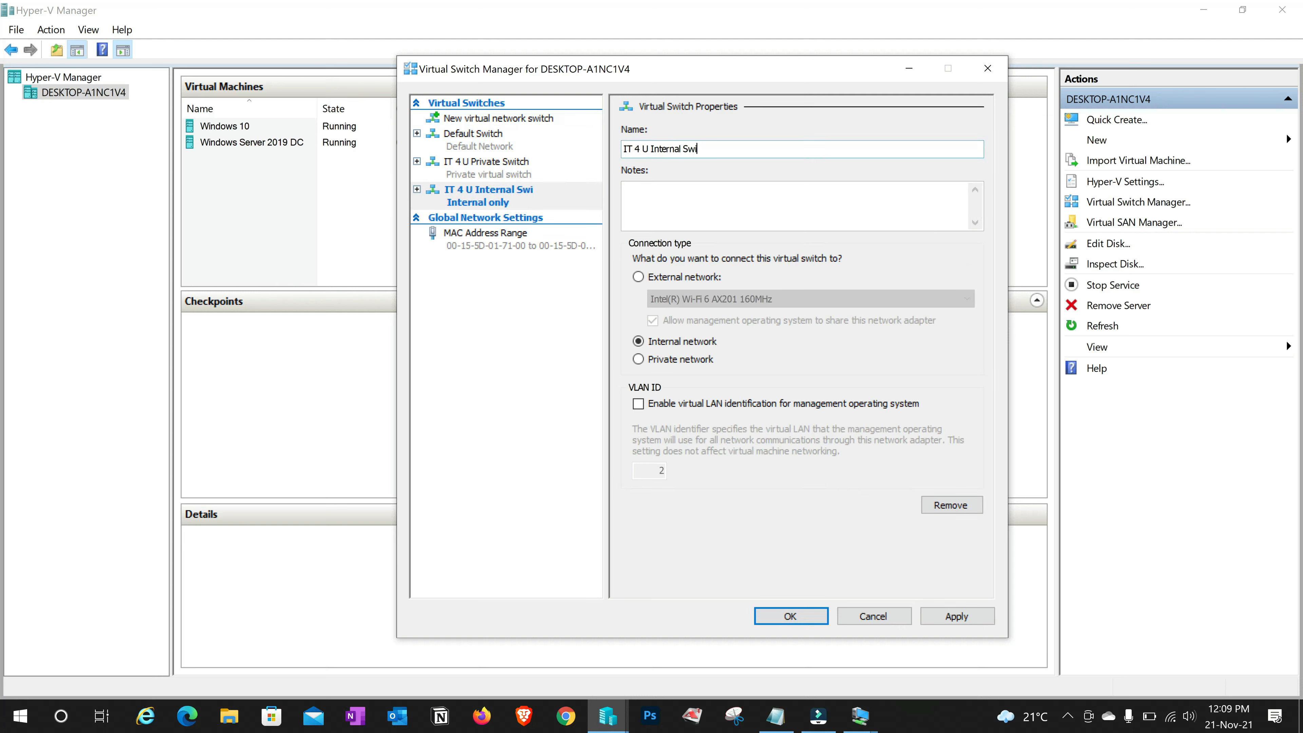
pyautogui.press('Tab')
pyautogui.write('IT 4 U Internal Switch')
pyautogui.click(968, 619)
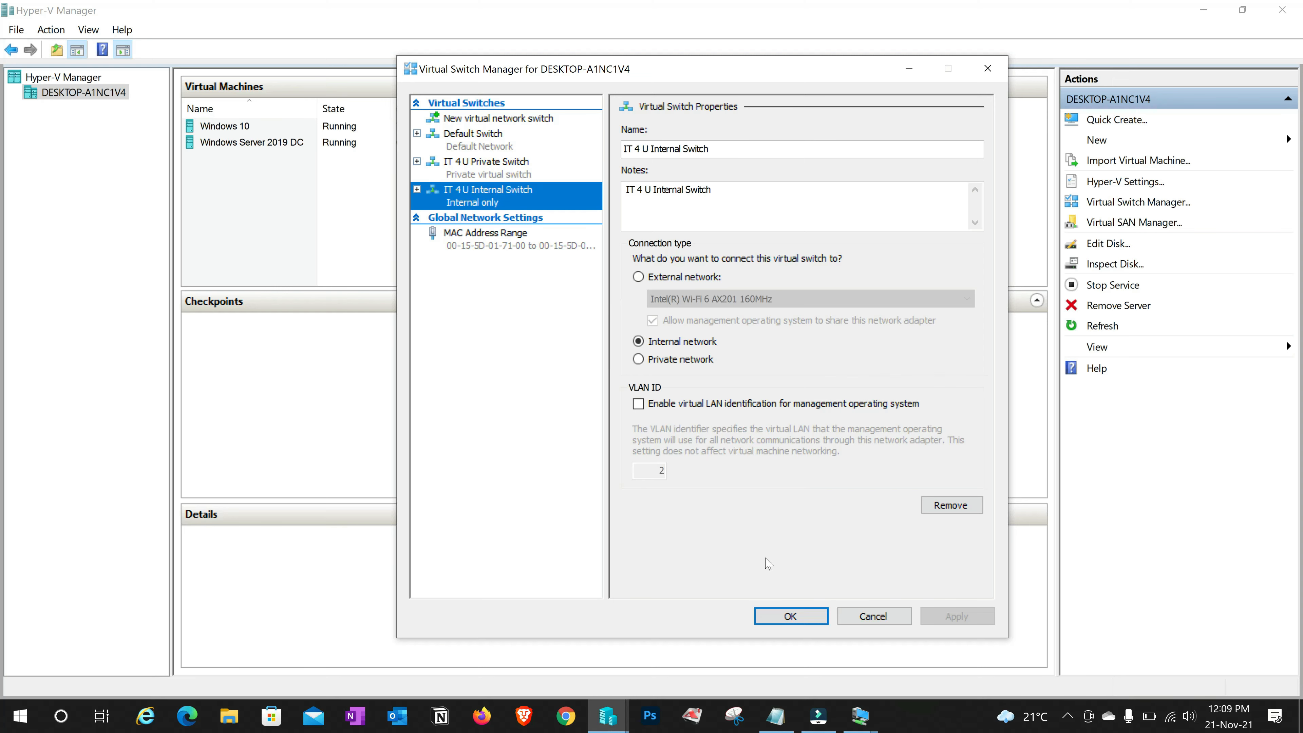
pyautogui.click(785, 616)
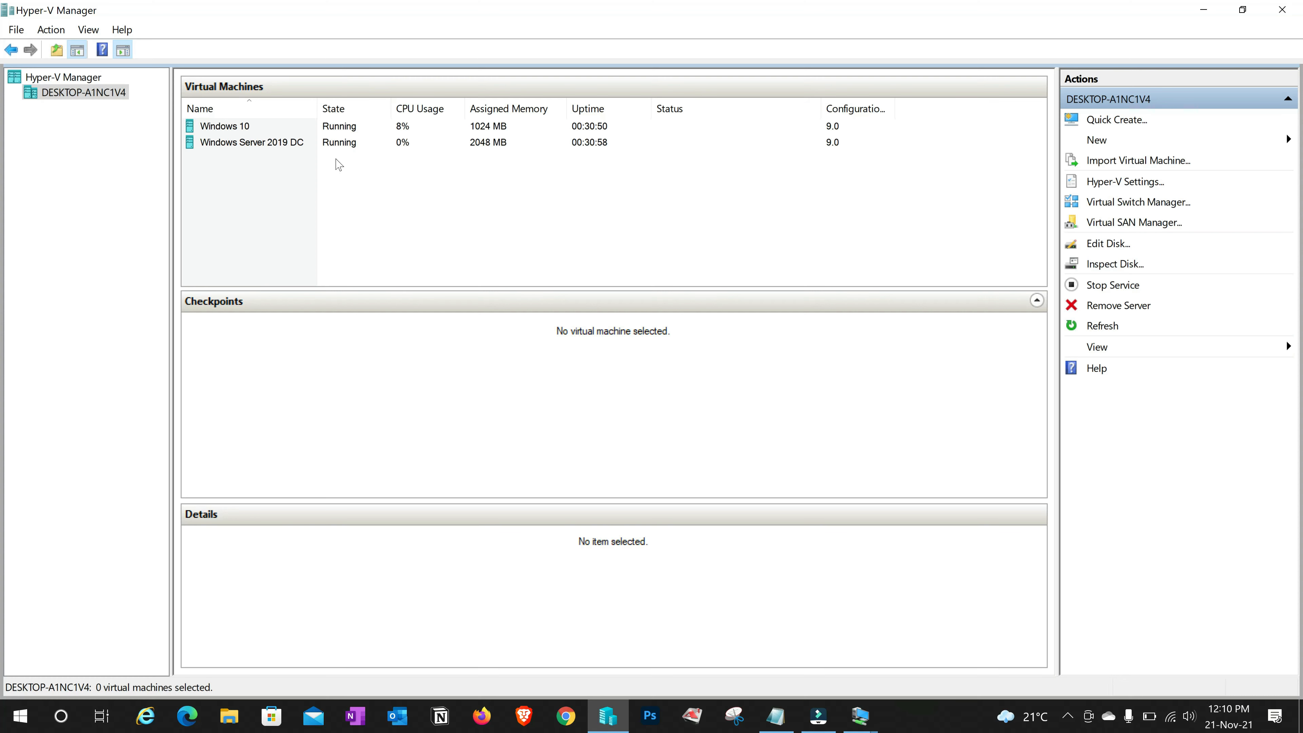
# - Connect the Windows Server 2019 DC machine's network adapter to IT 4 U Internal Switch and apply the setting
pyautogui.rightClick(273, 145)
pyautogui.click(321, 182)
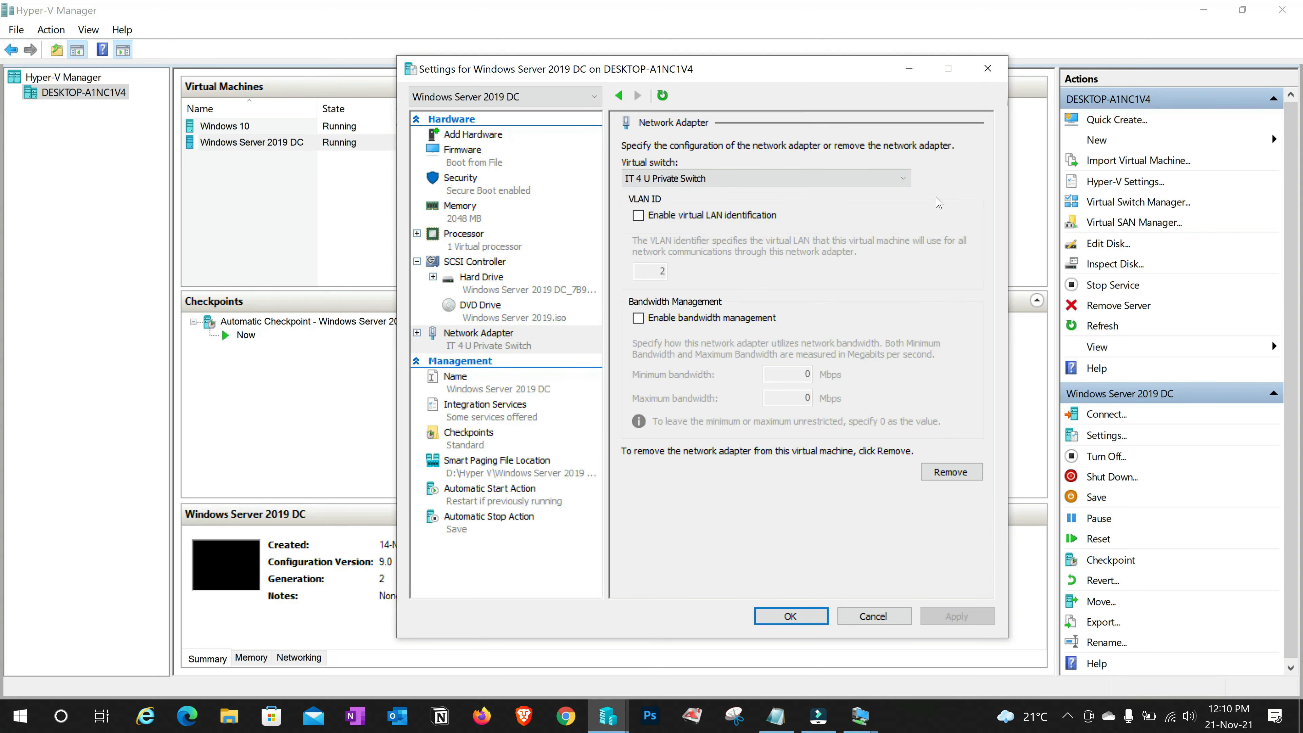
pyautogui.click(898, 181)
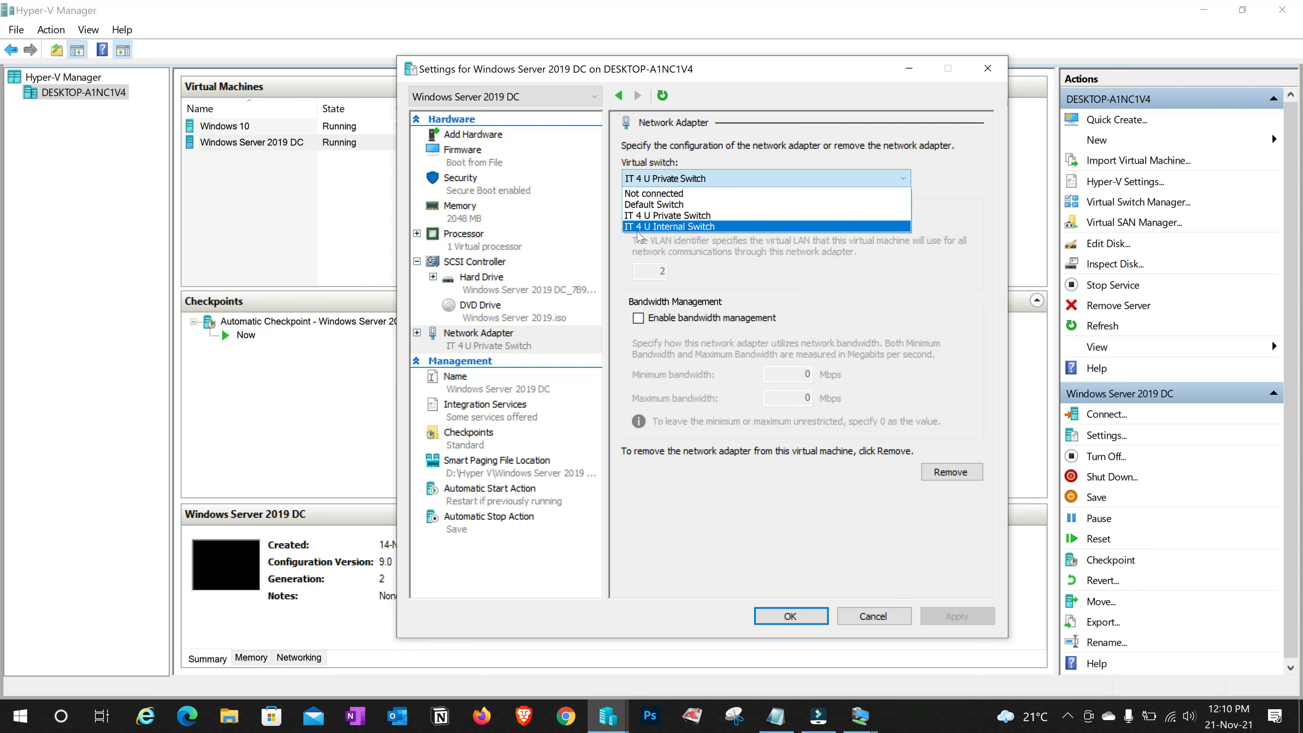
pyautogui.click(707, 229)
pyautogui.click(955, 616)
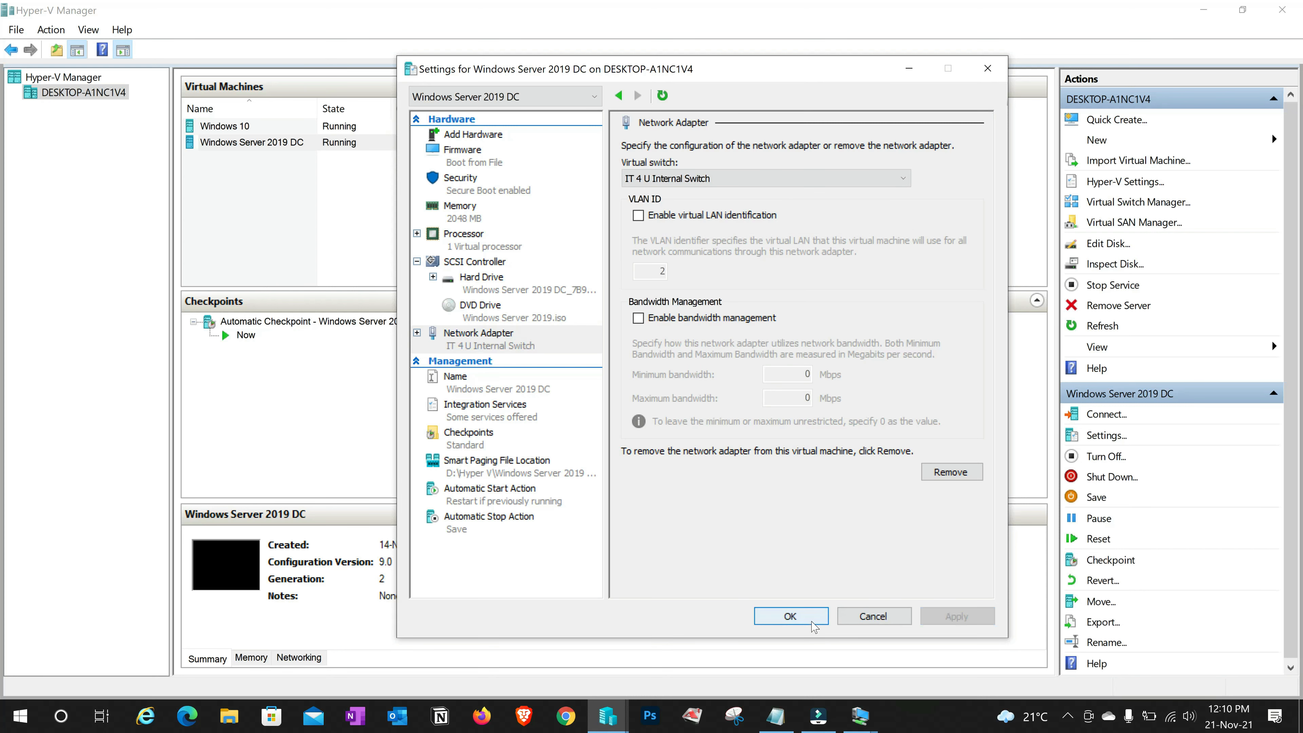
# - Close the server's settings, connect the Windows 10 machine's network adapter to IT 4 U Internal Switch and save the setting
pyautogui.click(790, 616)
pyautogui.click(219, 125)
pyautogui.rightClick(233, 126)
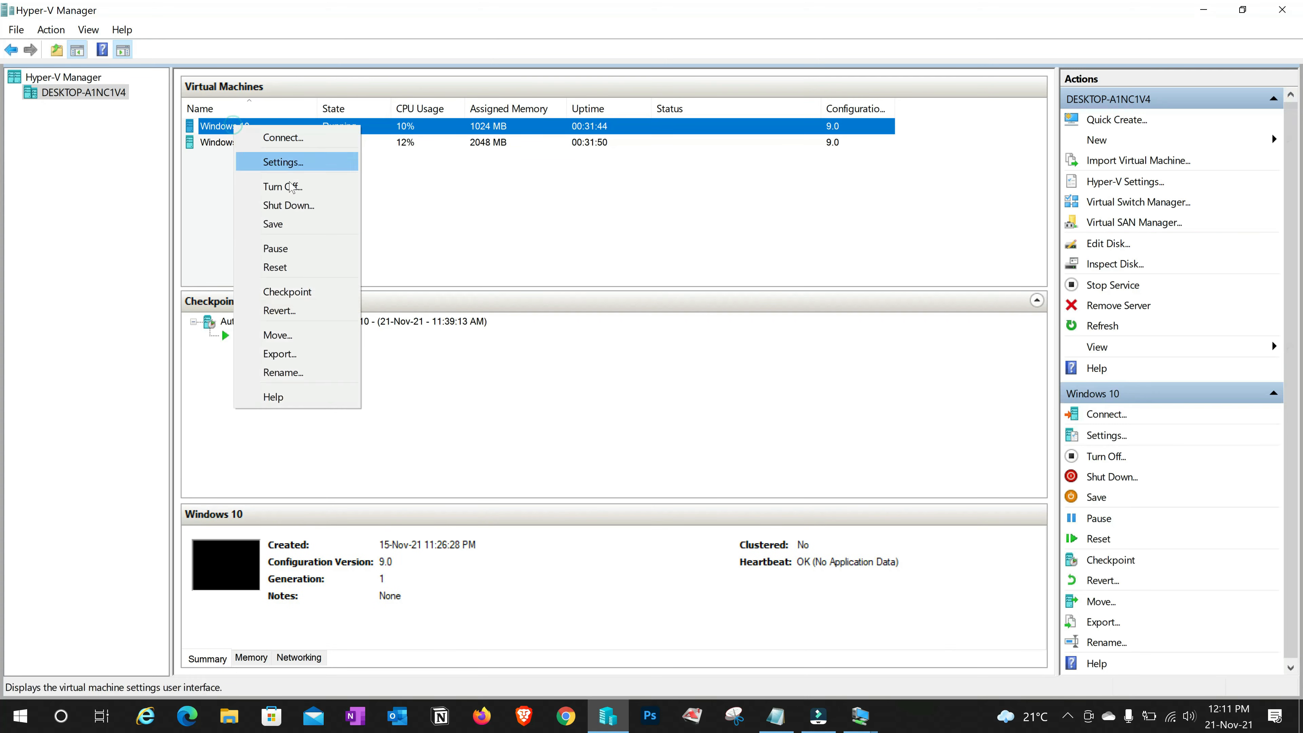
pyautogui.click(288, 161)
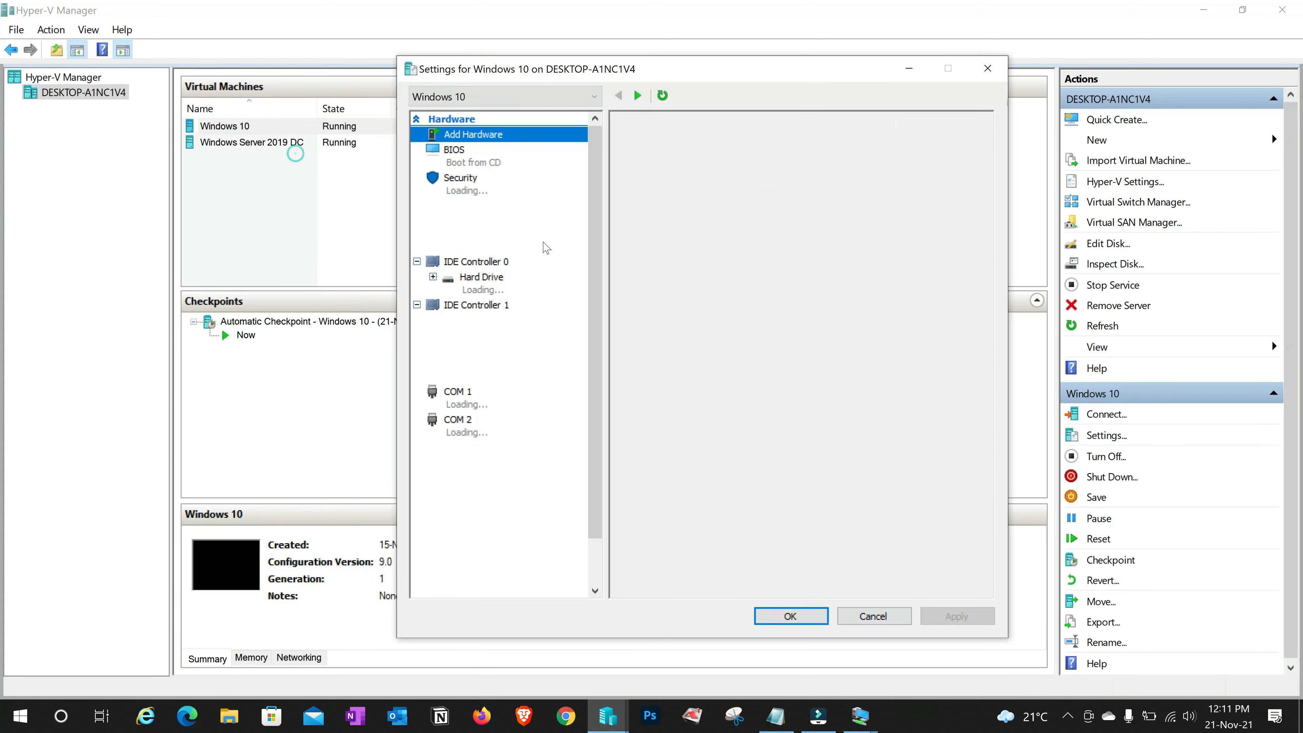
pyautogui.click(485, 363)
pyautogui.click(764, 178)
pyautogui.click(706, 227)
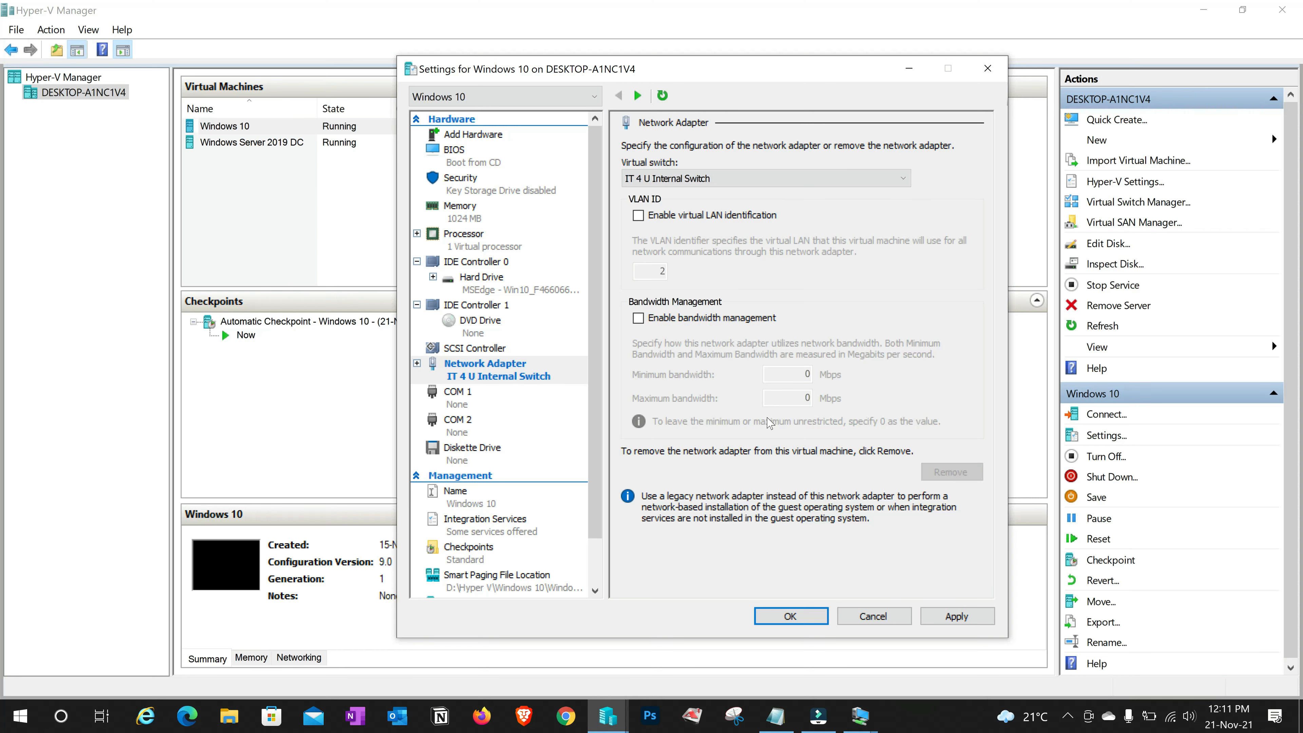
pyautogui.click(790, 616)
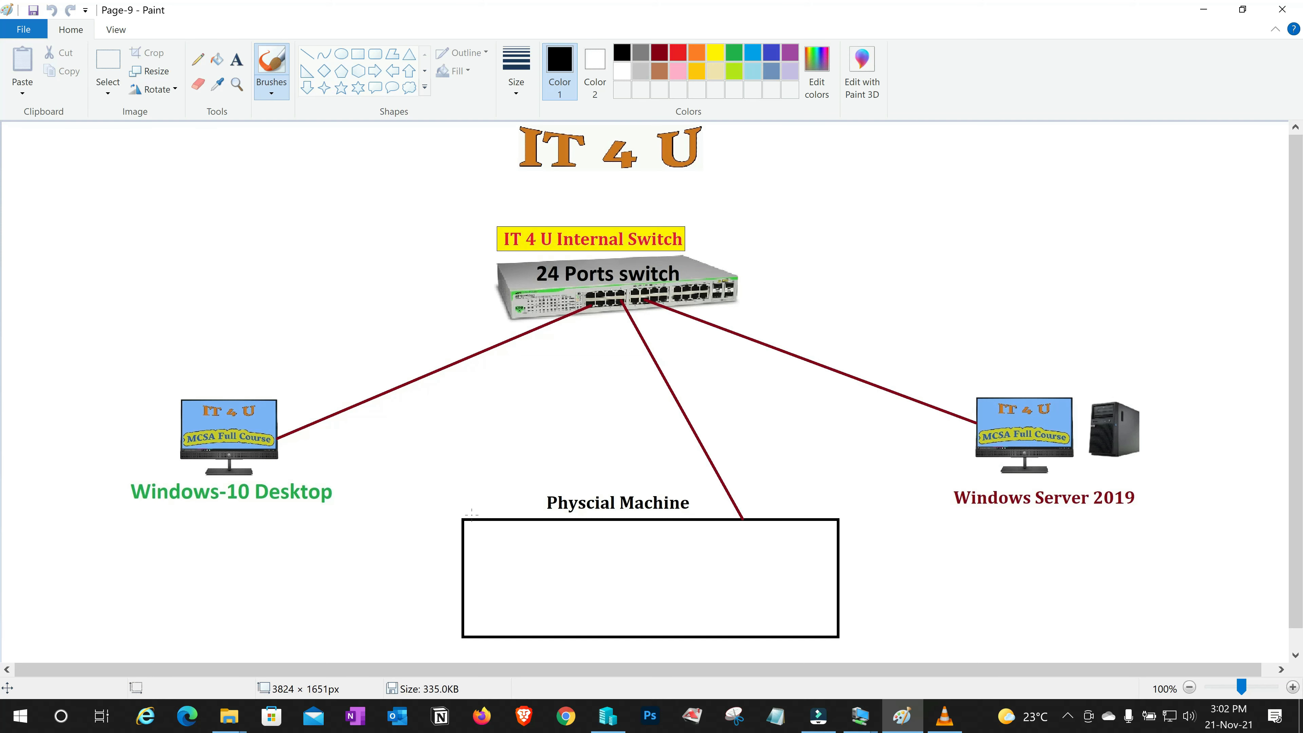
# - Open Network Connections on the physical machine with ncpa.cpl and examine each listed adapter, including vEthernet (IT 4 U Internal Switch)
pyautogui.press('super+r')
pyautogui.write('ncpa.cpl')
pyautogui.press('Return')
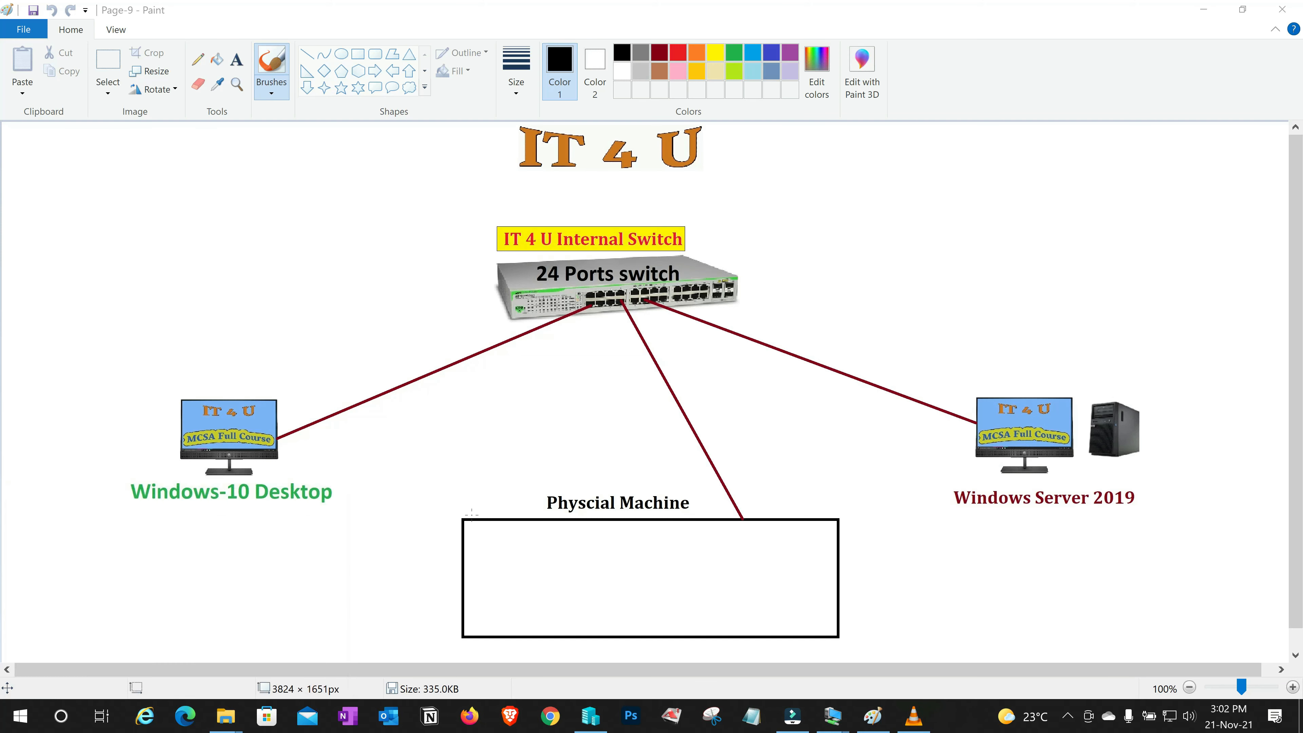
pyautogui.click(893, 191)
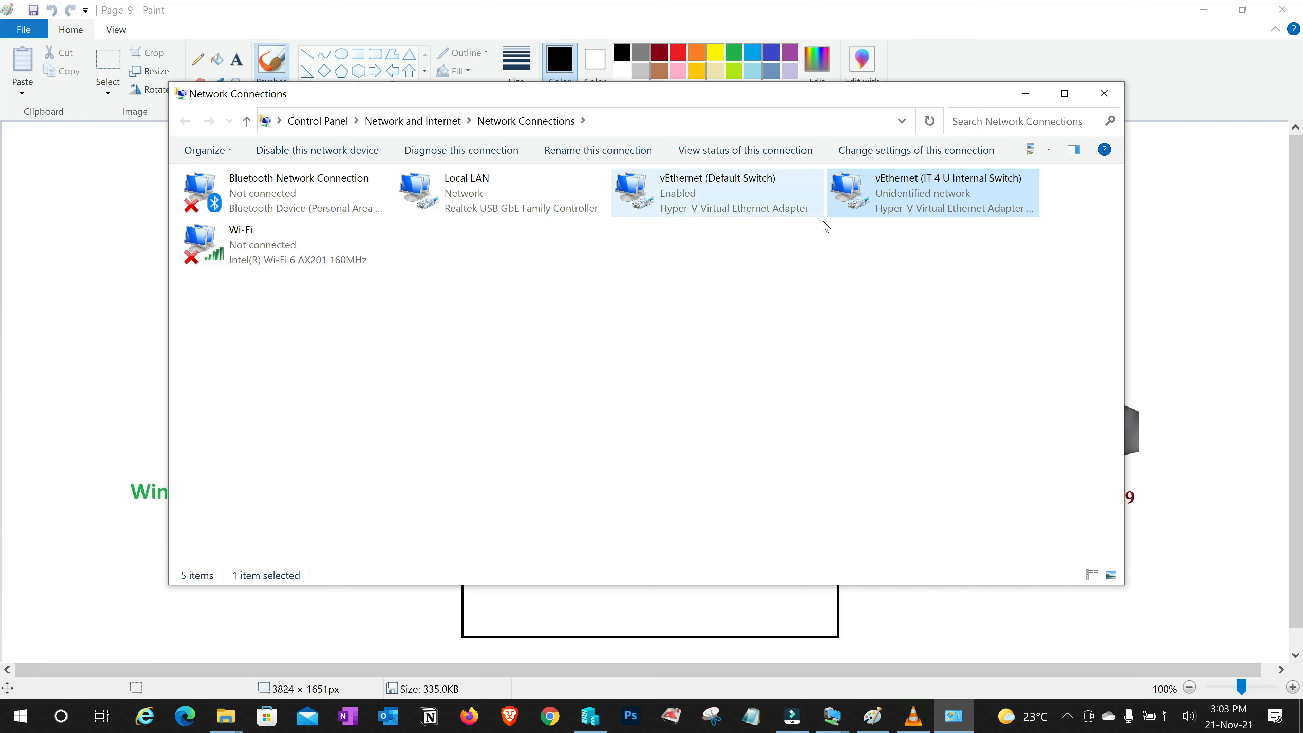
pyautogui.click(336, 201)
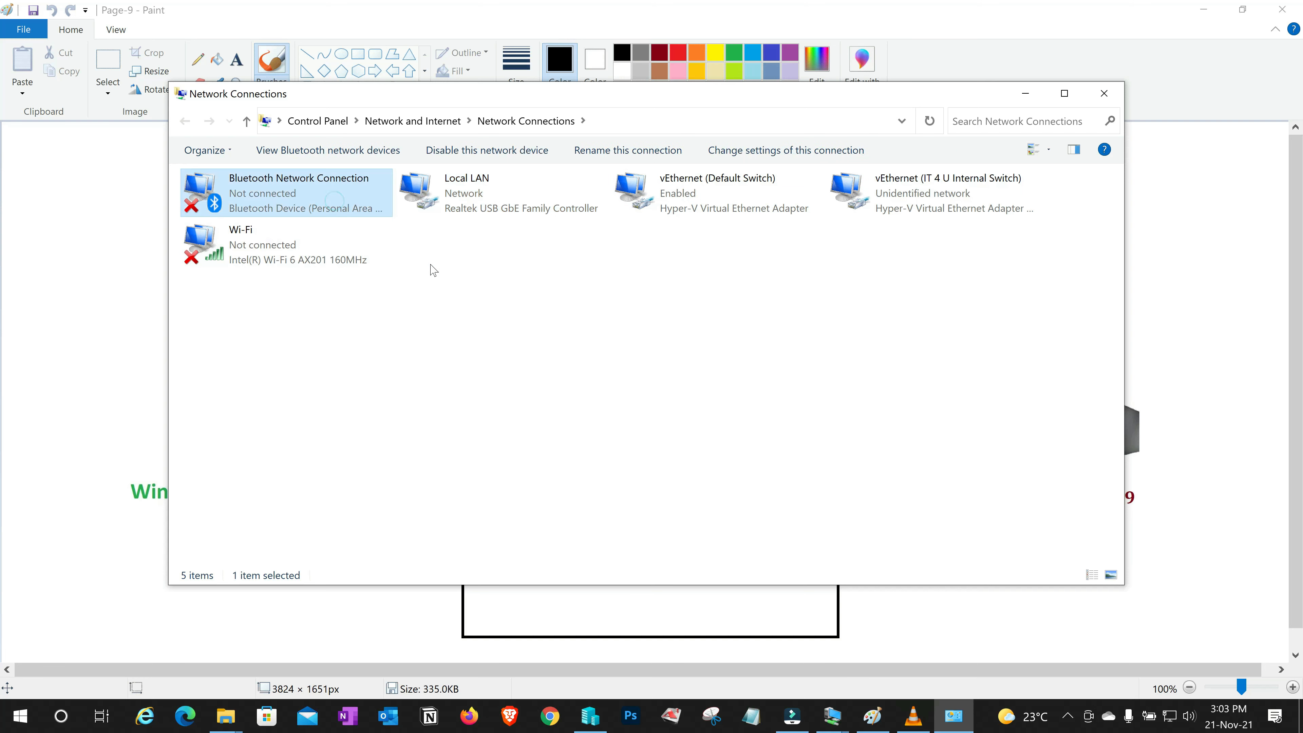
pyautogui.click(485, 192)
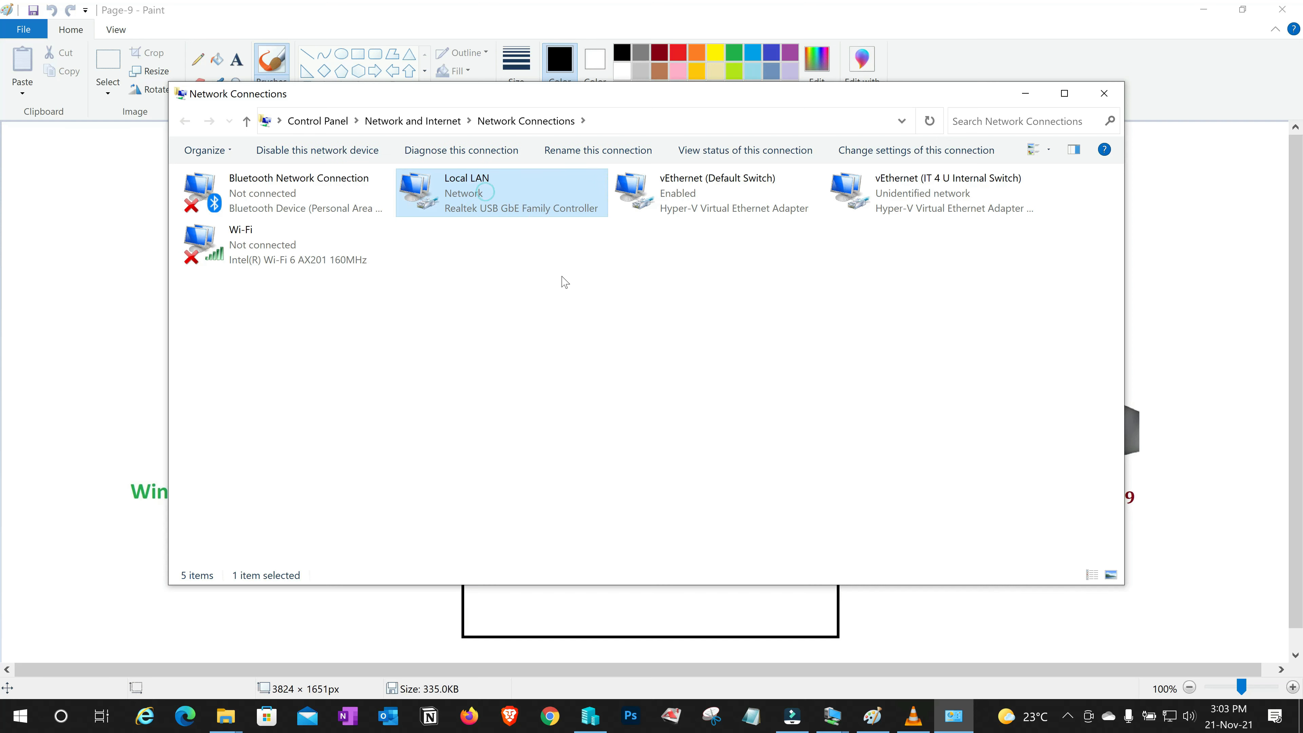
pyautogui.click(689, 205)
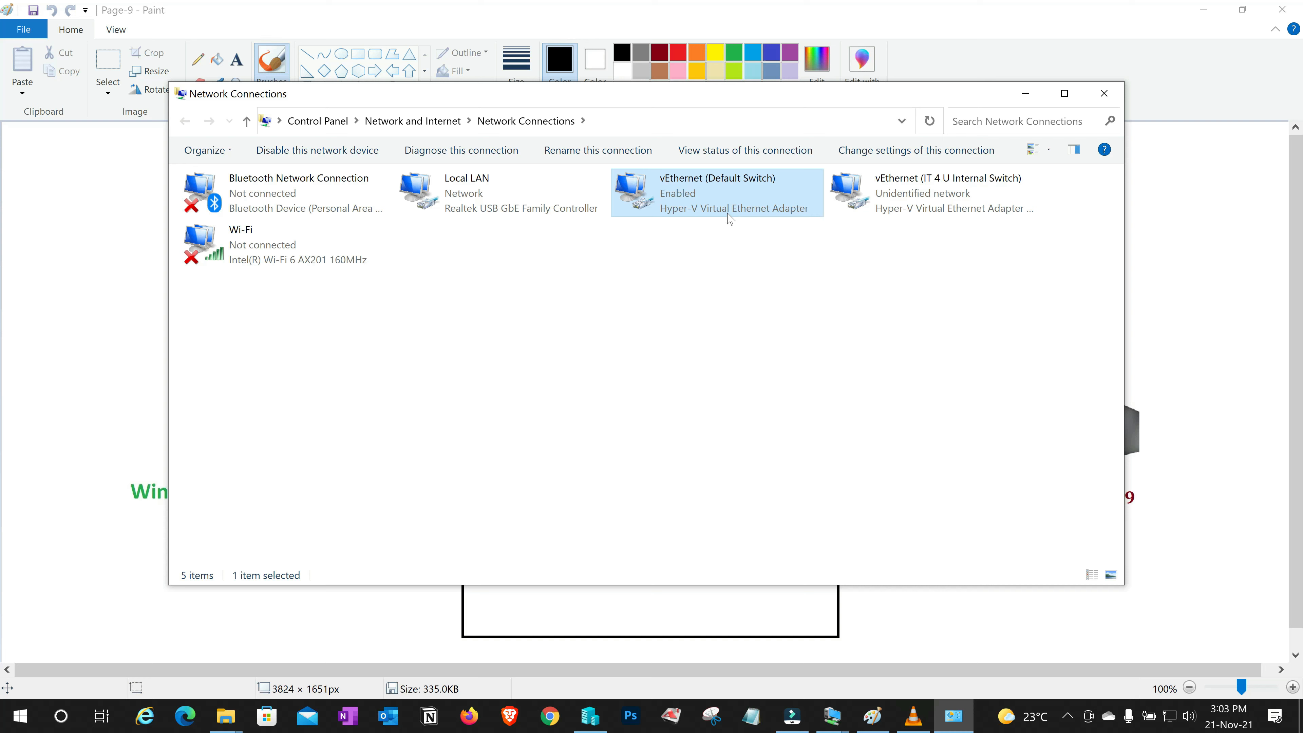
pyautogui.click(931, 203)
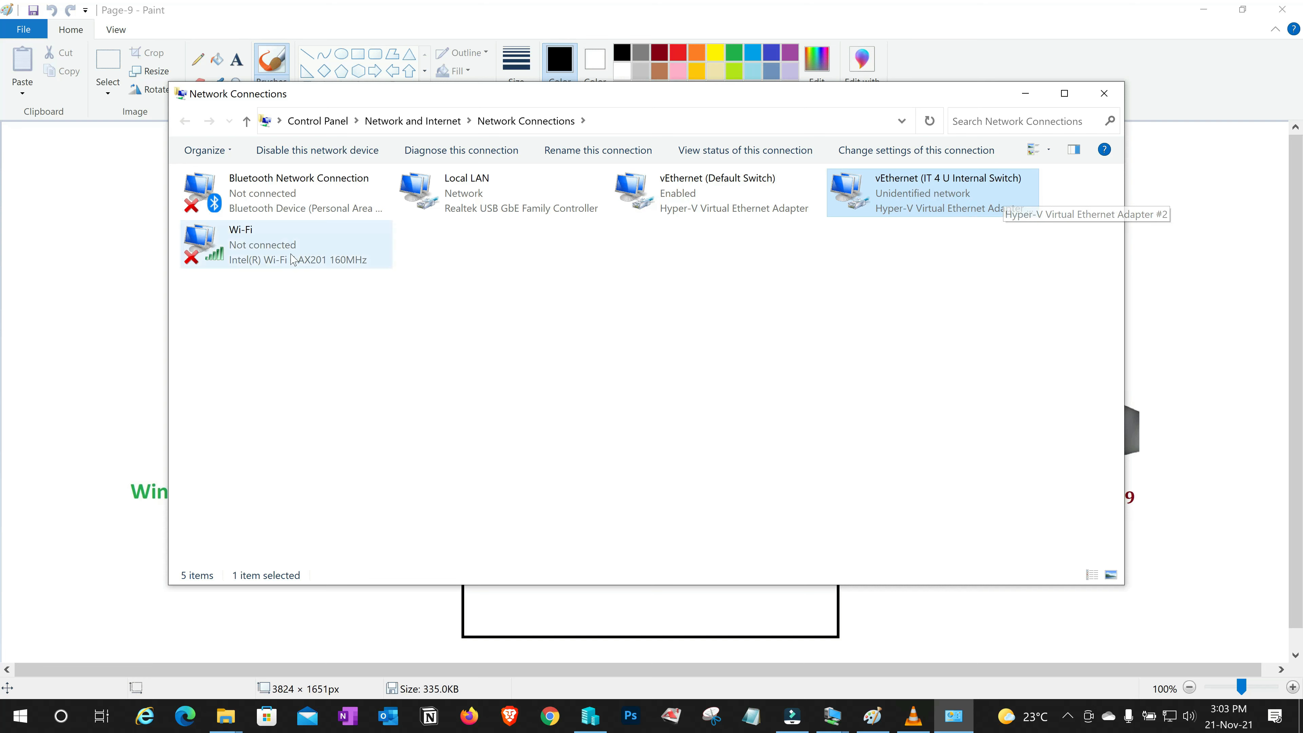
pyautogui.click(279, 249)
pyautogui.click(533, 350)
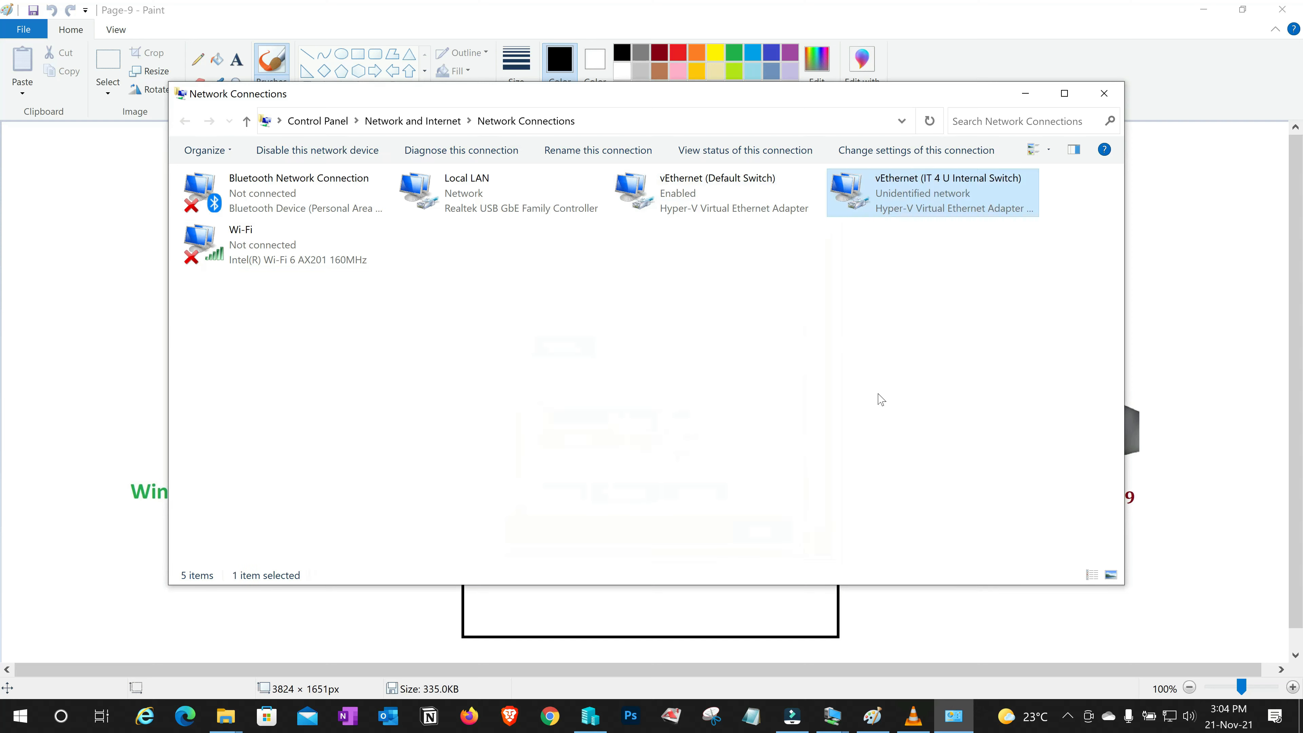
# - Open the IPv4 properties of vEthernet (IT 4 U Internal Switch), choose a manual IP address and start entering it
pyautogui.click(879, 397)
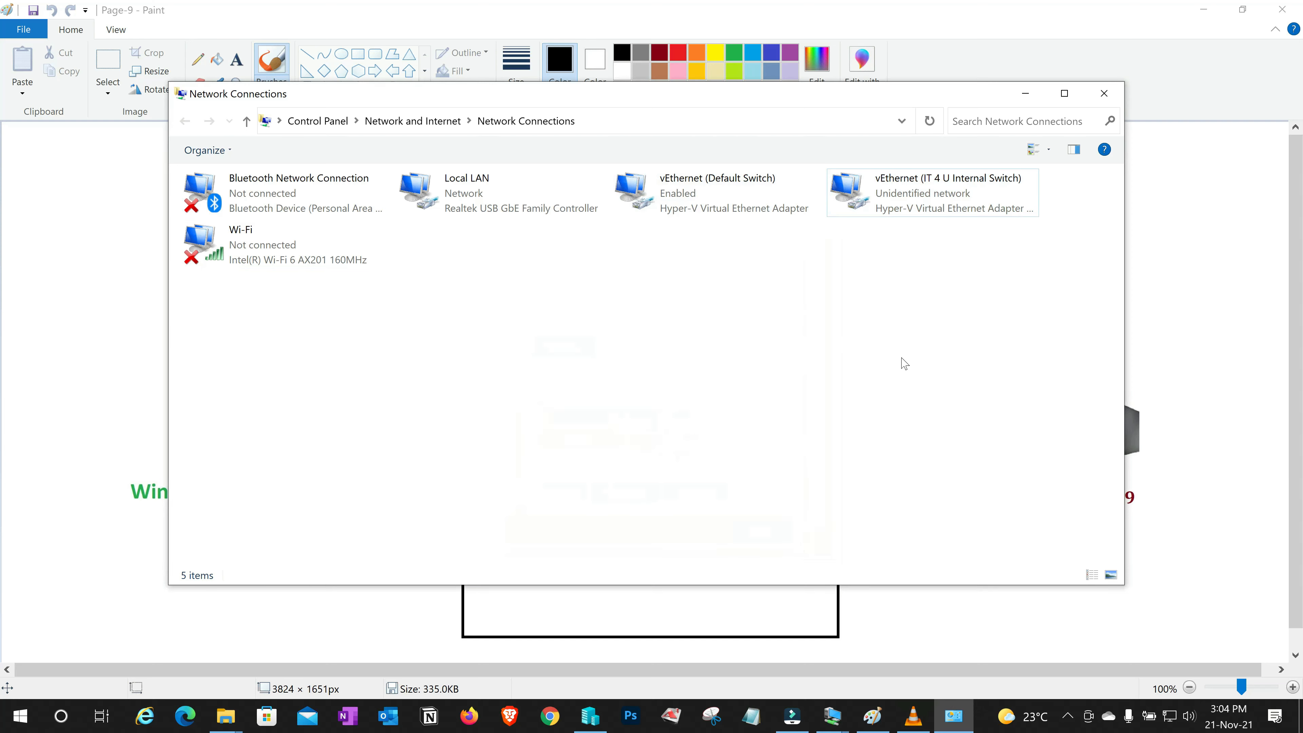
pyautogui.doubleClick(923, 204)
pyautogui.click(550, 498)
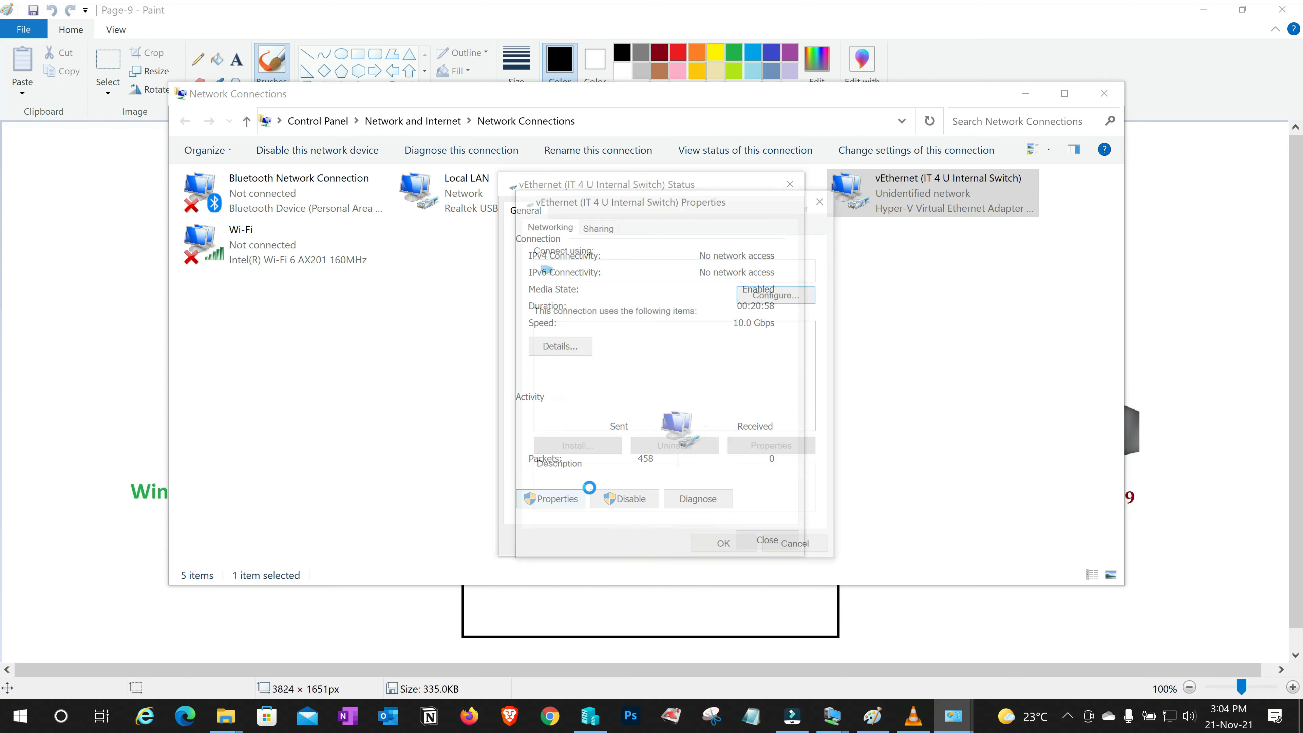
pyautogui.doubleClick(634, 385)
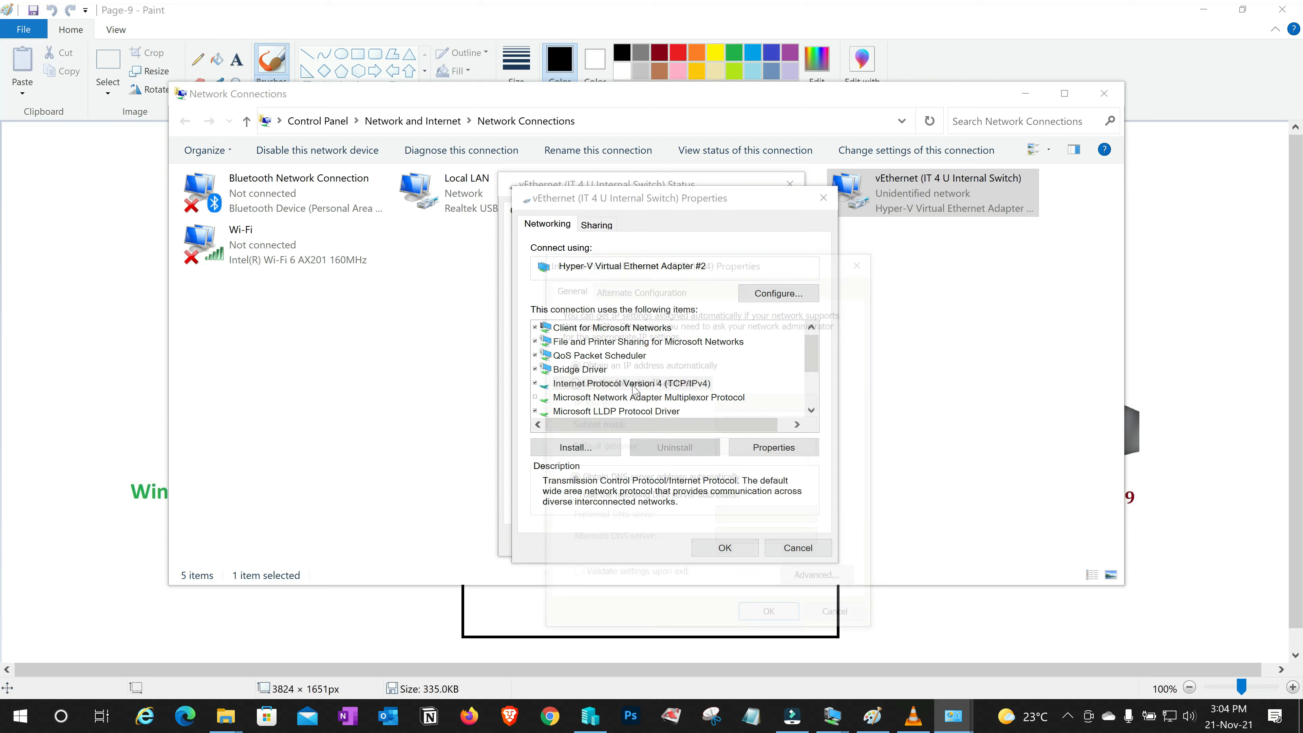
pyautogui.click(601, 382)
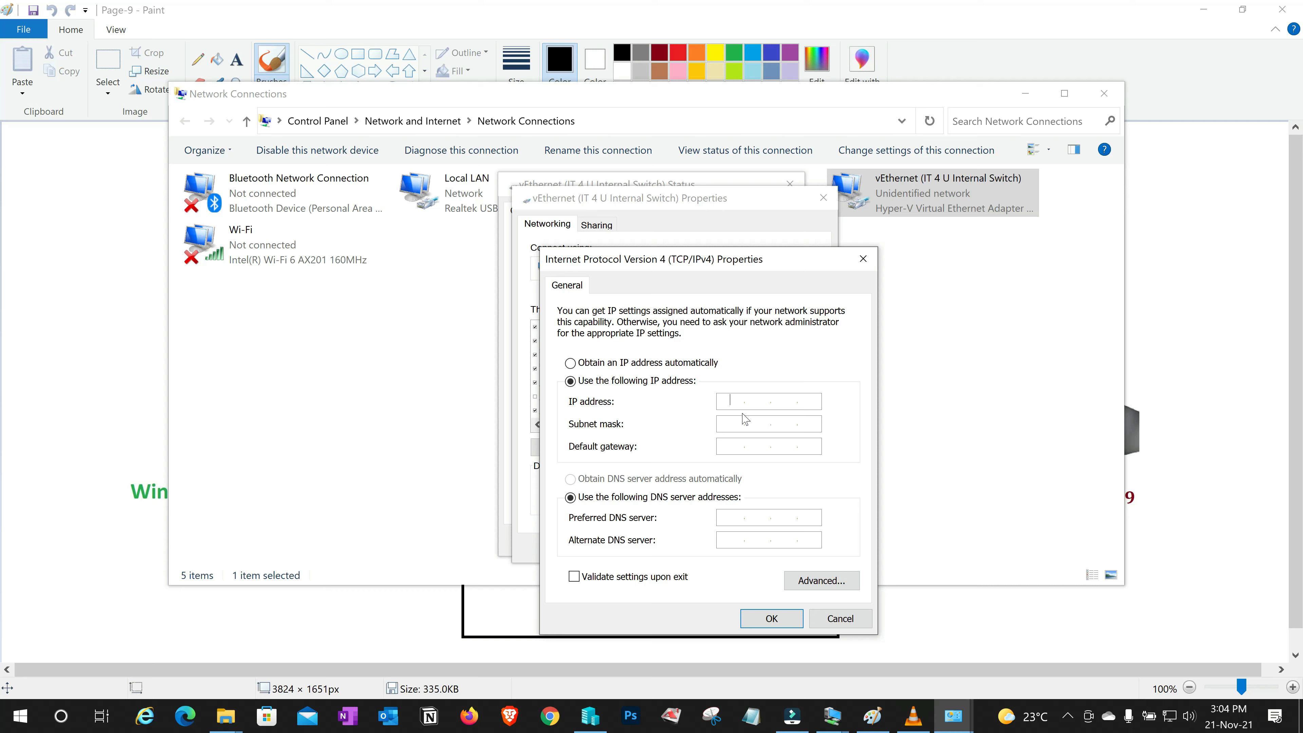
pyautogui.write('1')
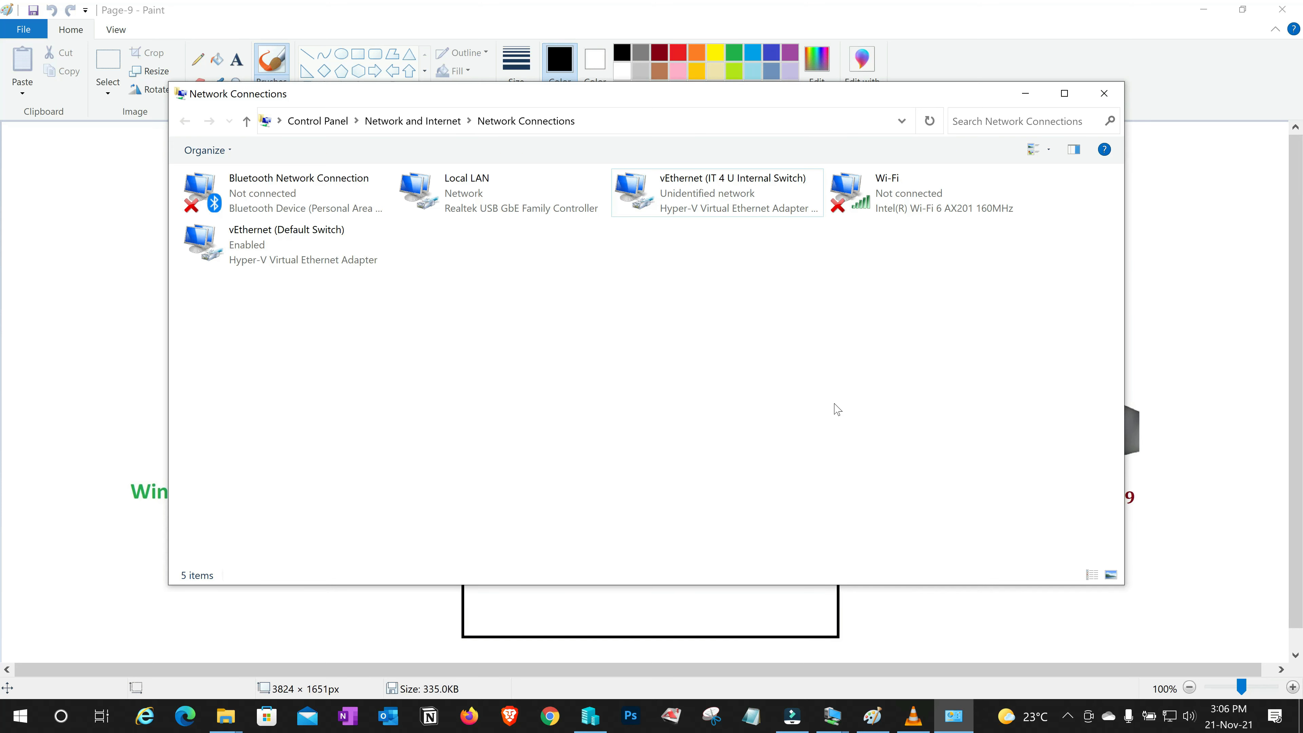
# - Open the physical machine's firewall settings with firewall.cpl and turn off Windows Defender Firewall for public networks
pyautogui.press('super+r')
pyautogui.write('fir')
pyautogui.press('Down')
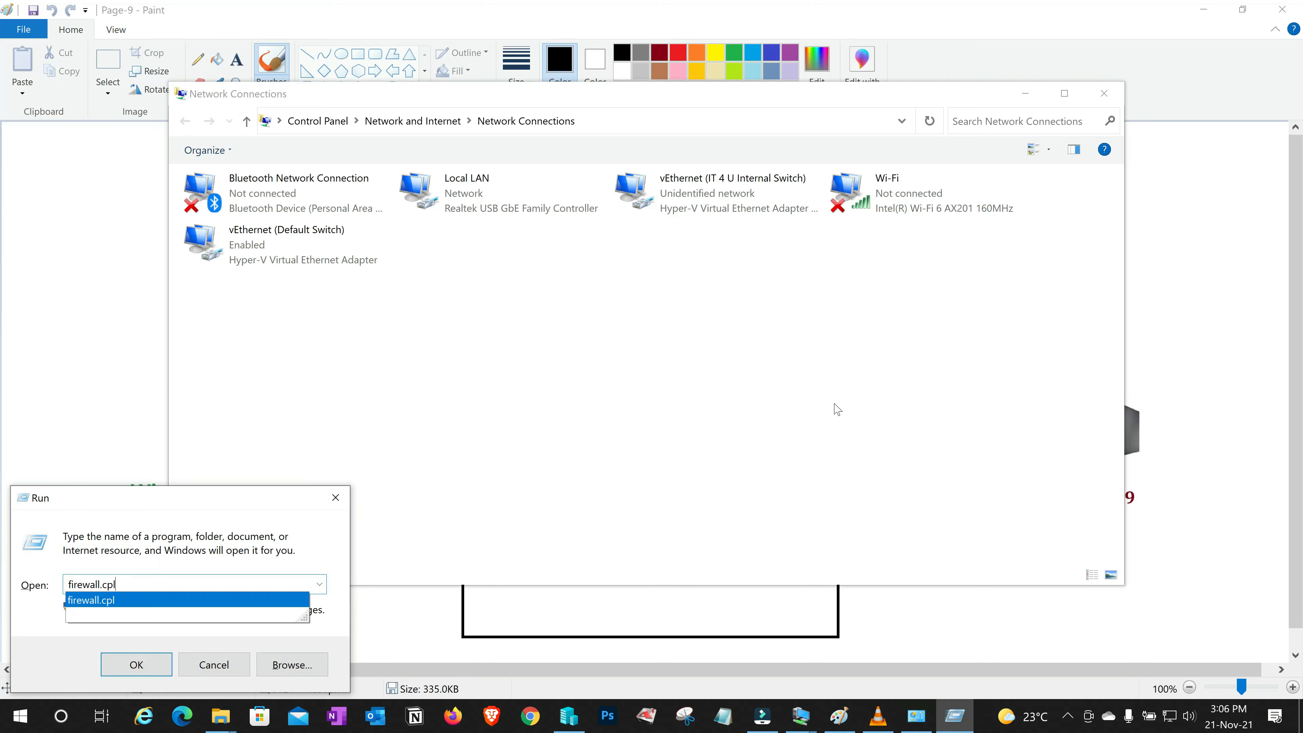
pyautogui.press('Return')
pyautogui.click(276, 289)
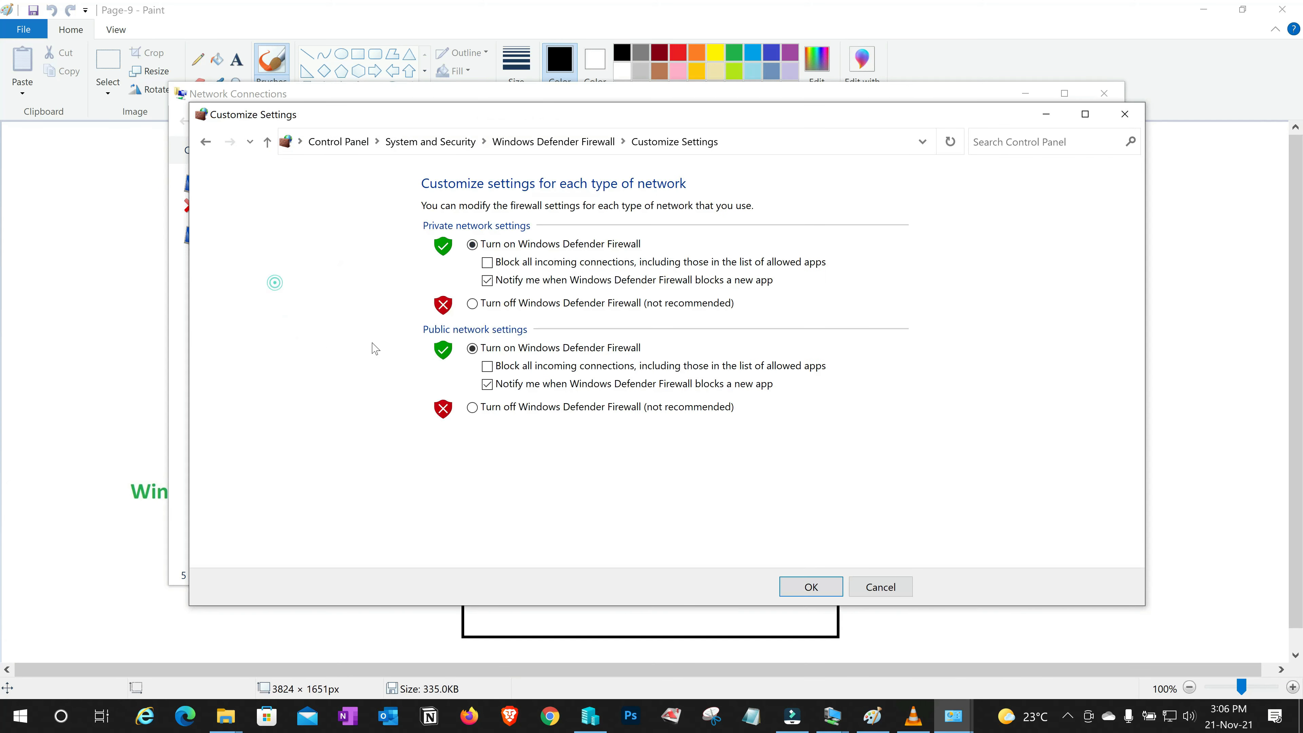
pyautogui.click(473, 409)
pyautogui.click(810, 585)
# - Switch to the Windows 10 machine's command prompt and ping 172.16.20.9
pyautogui.click(746, 641)
pyautogui.write('ping 172.16.20.')
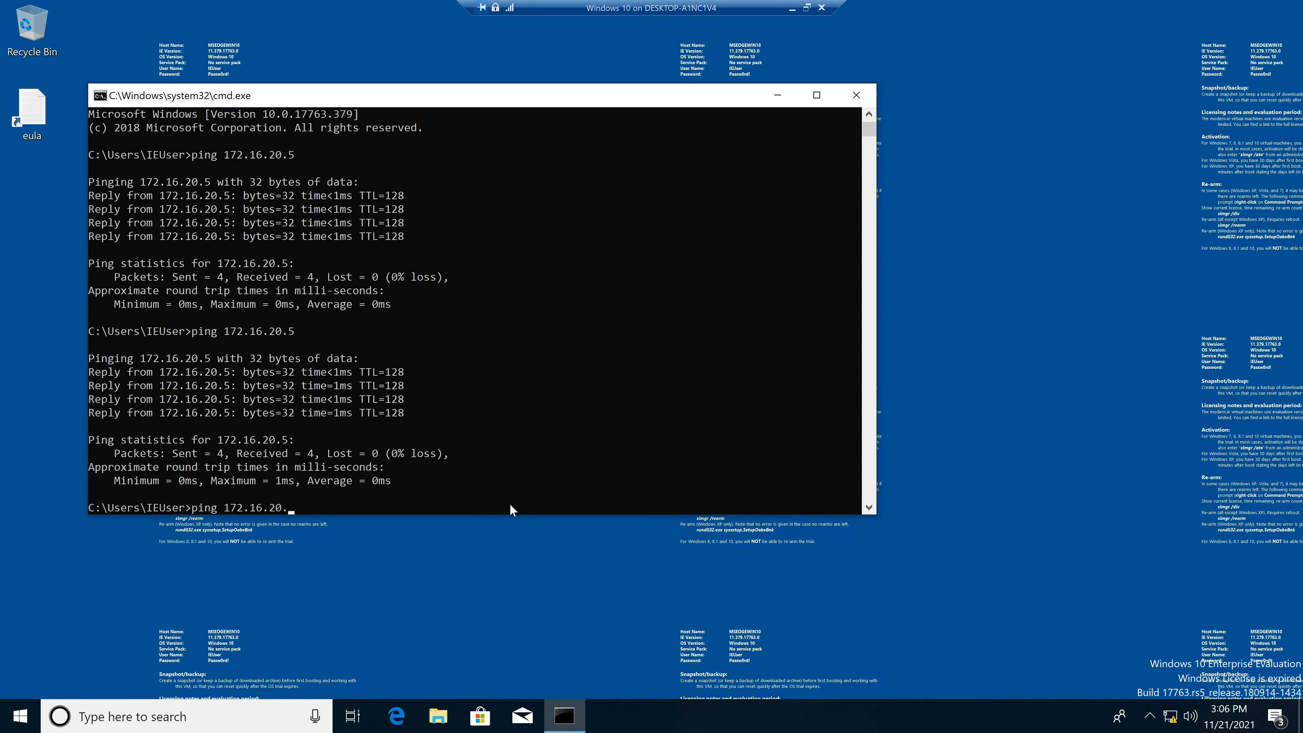
pyautogui.write('9')
pyautogui.press('Return')
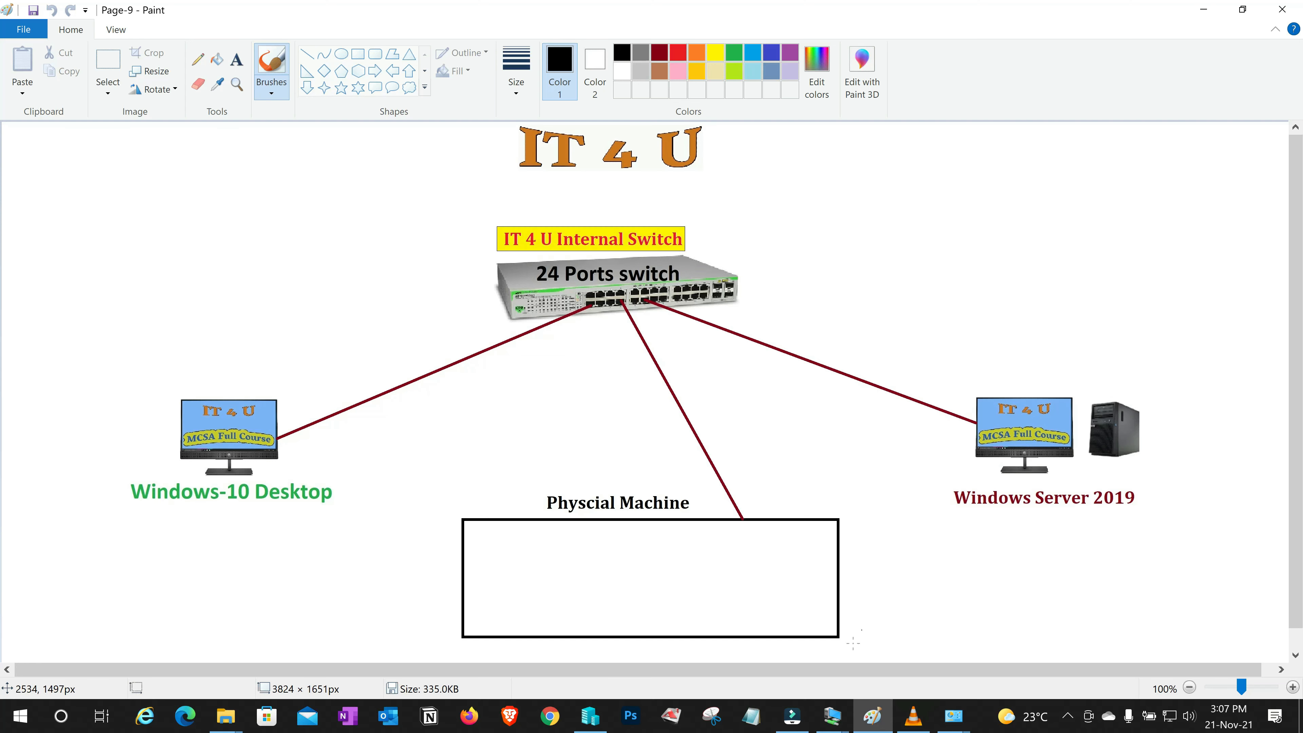
# - Return to Hyper-V Manager, open the physical machine's Network Connections and examine the Local LAN and Wi-Fi adapters
pyautogui.click(590, 716)
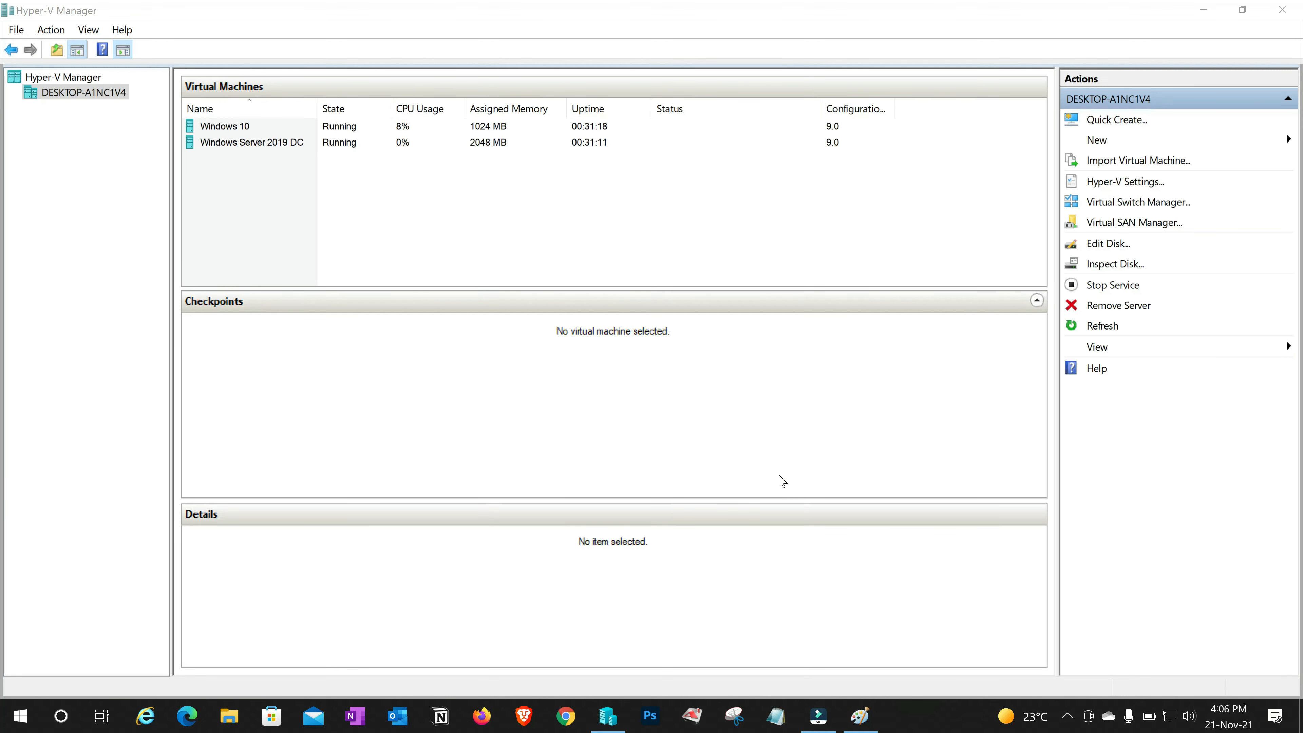
pyautogui.press('super+r')
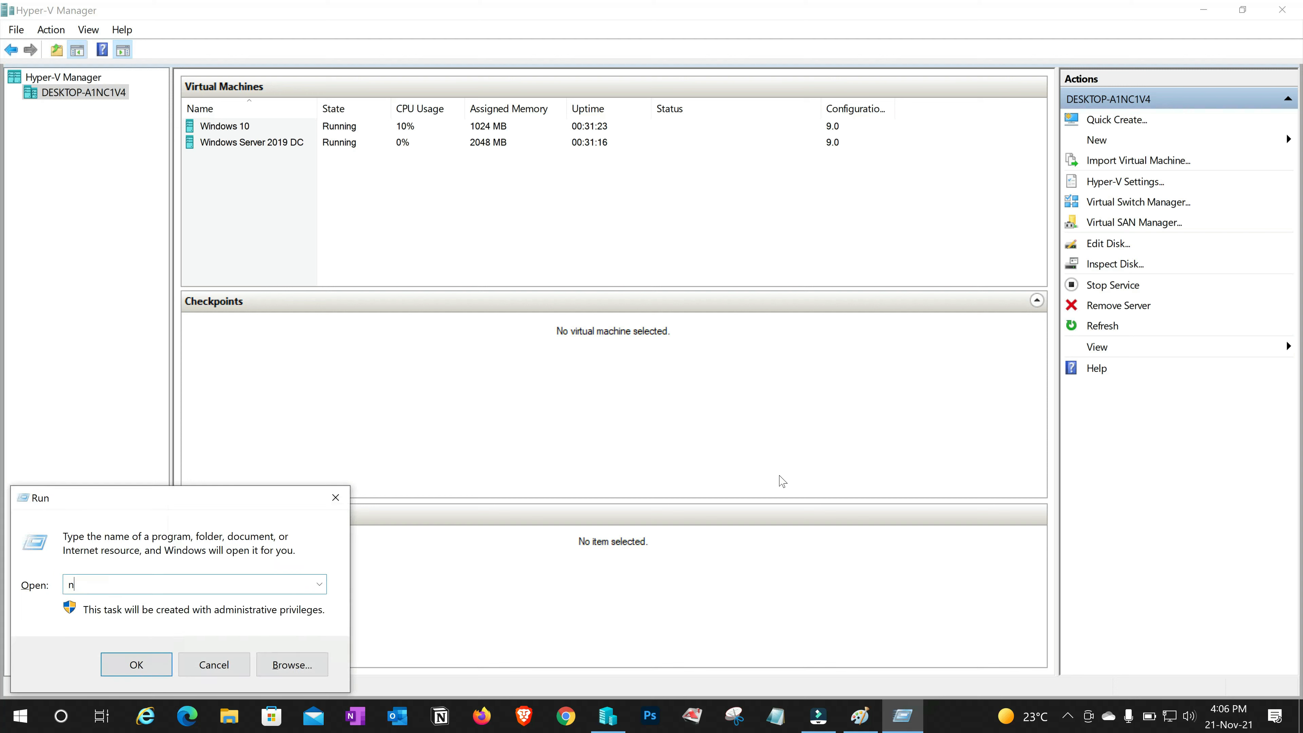
pyautogui.press('Return')
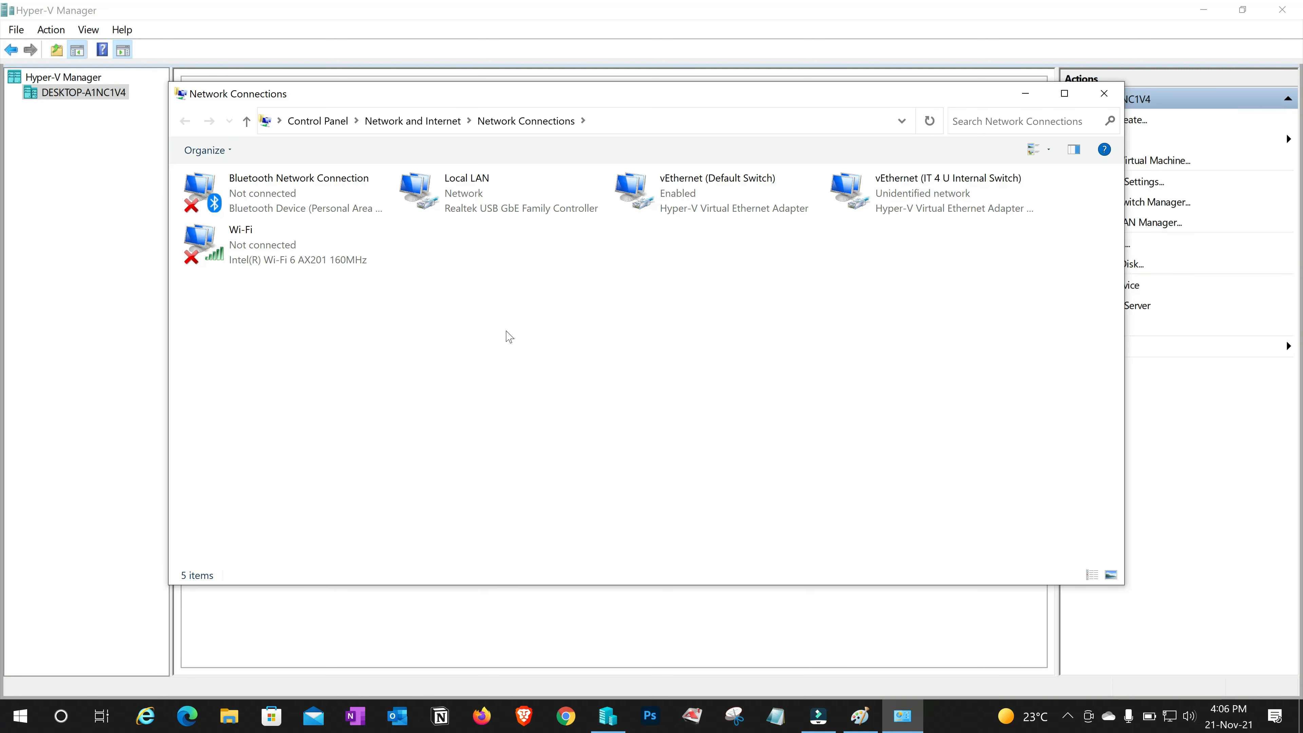
pyautogui.click(492, 215)
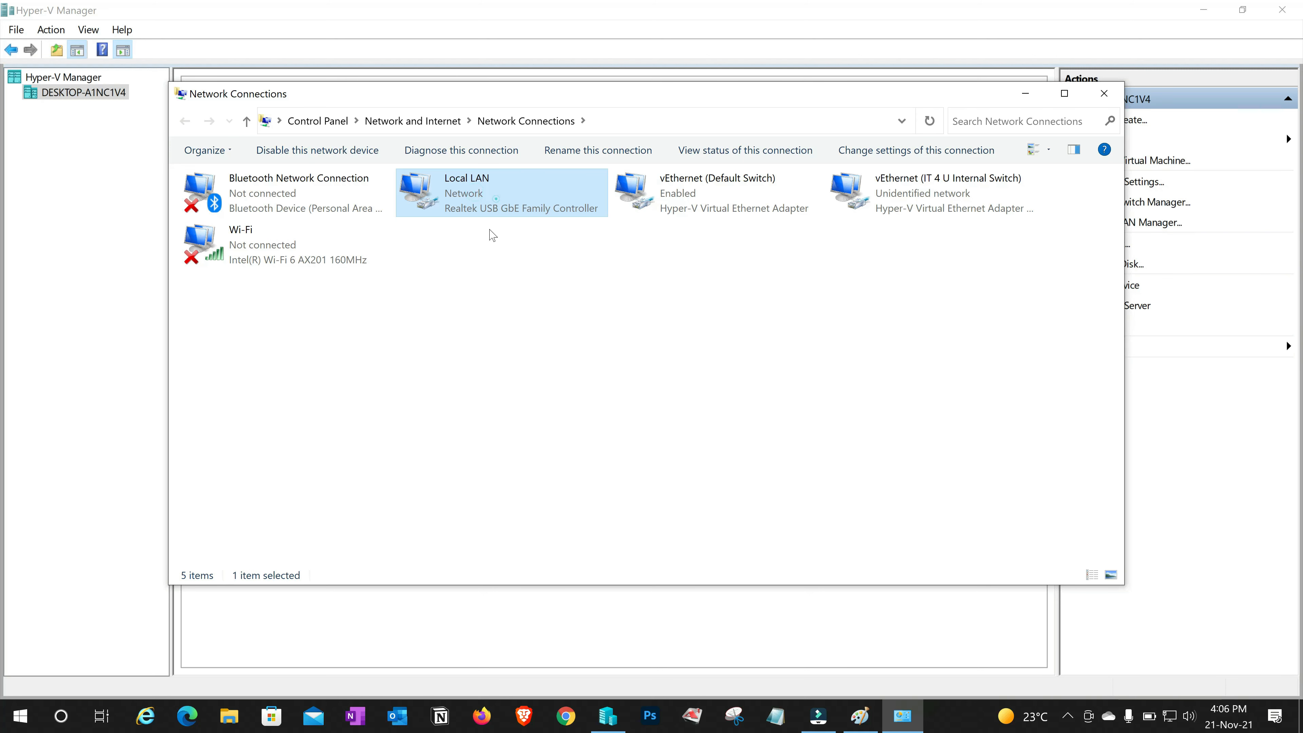
pyautogui.click(266, 263)
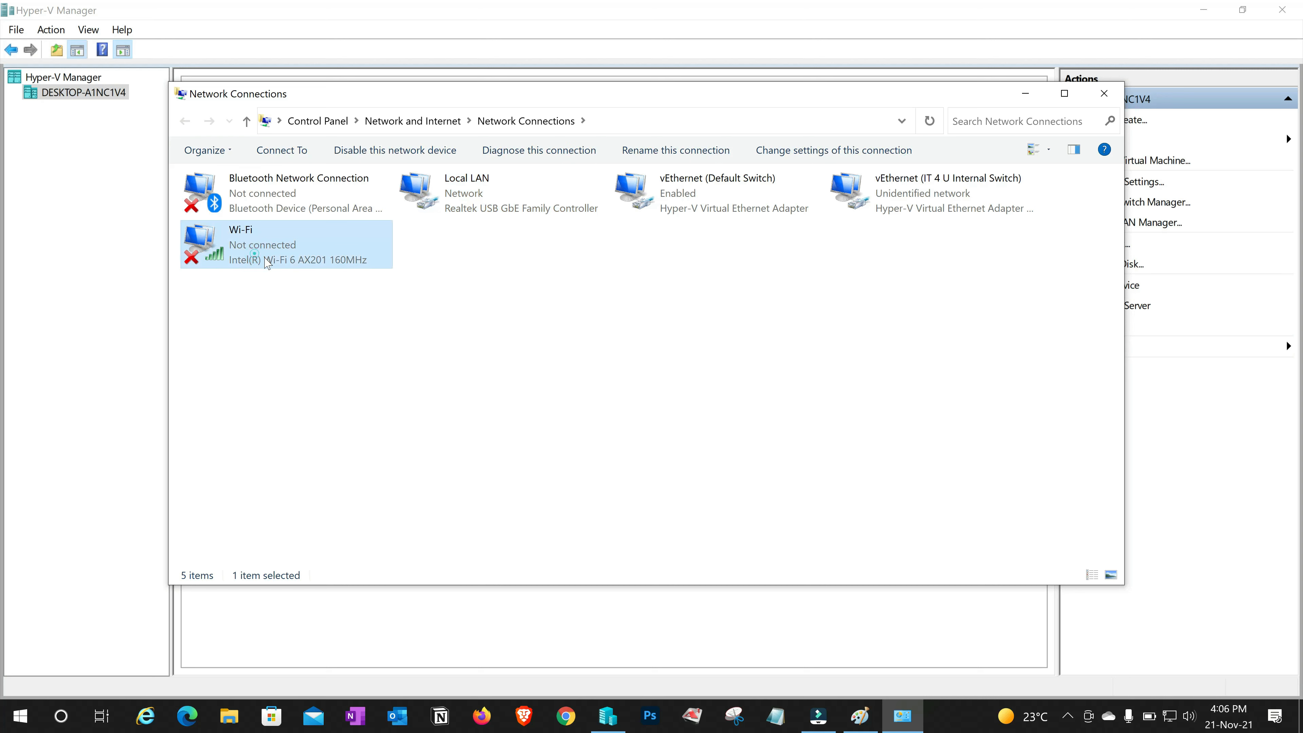
pyautogui.click(480, 202)
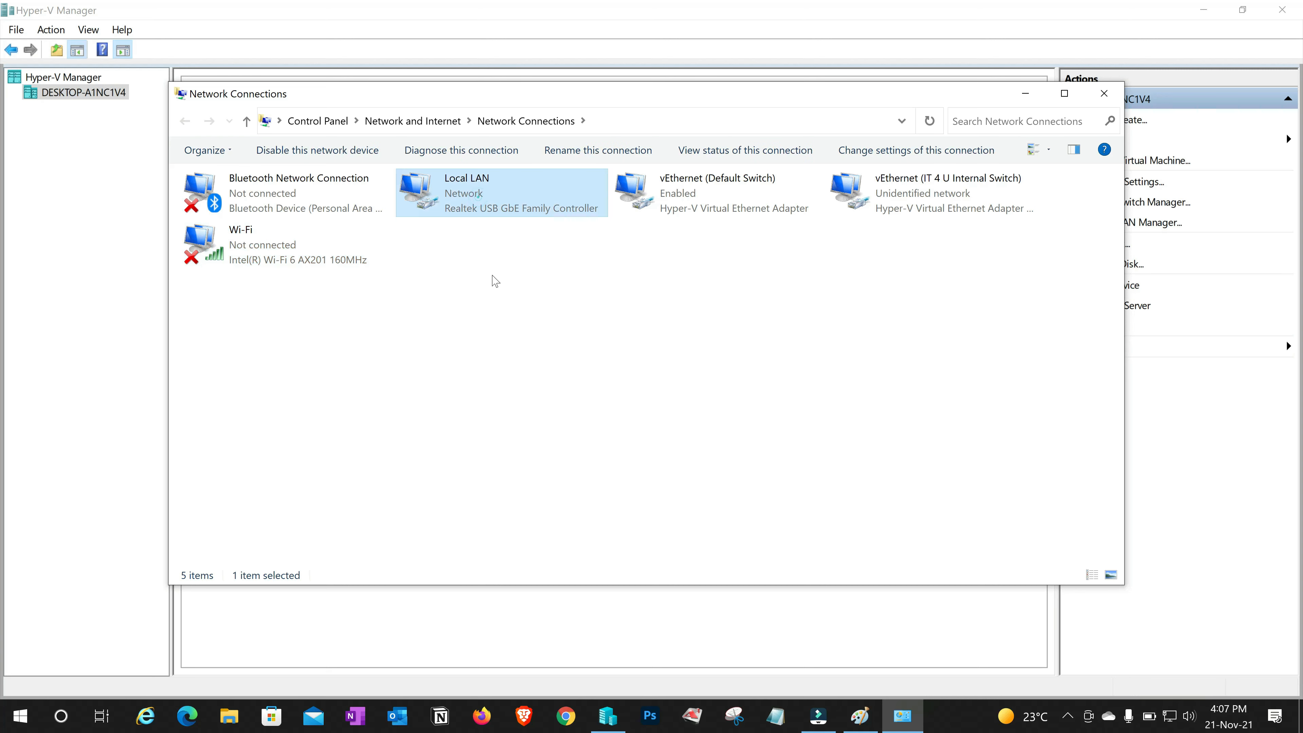
# - Open the Local LAN adapter's IPv4 properties and examine its IP address, default gateway and preferred DNS server
pyautogui.doubleClick(480, 195)
pyautogui.click(552, 493)
pyautogui.doubleClick(659, 385)
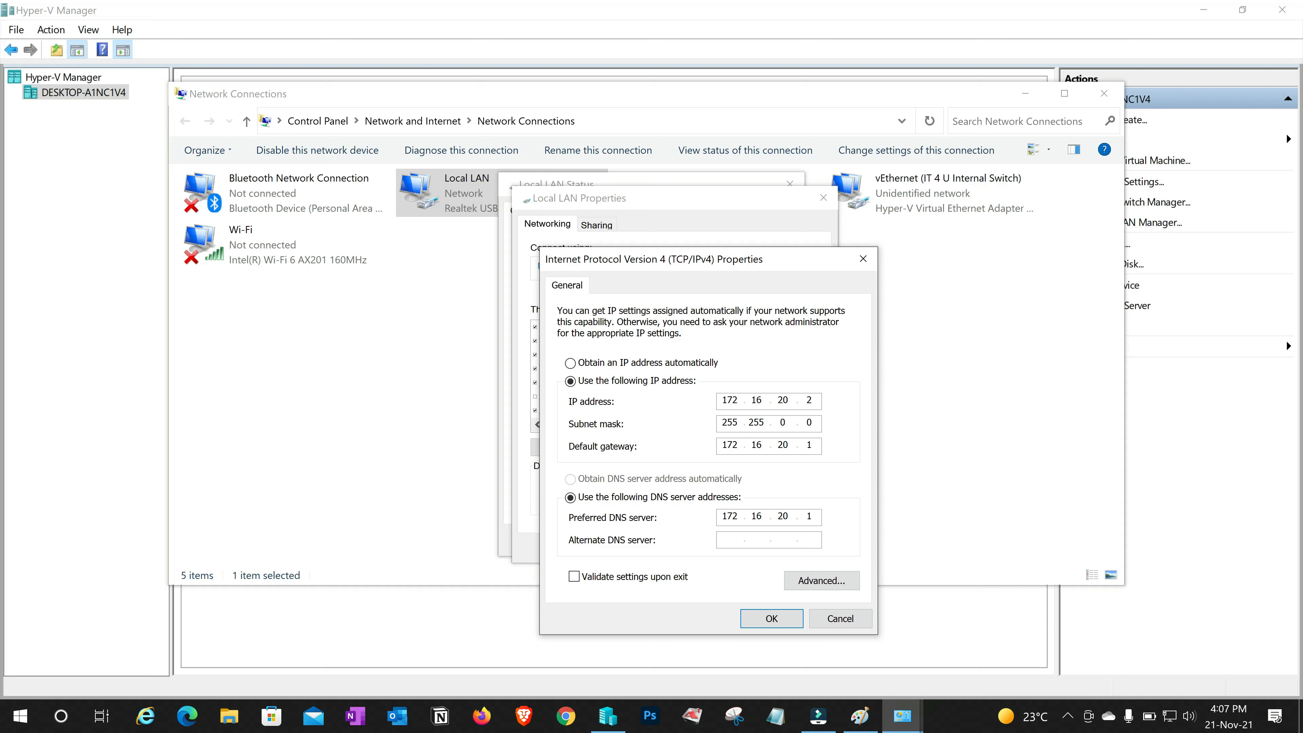
pyautogui.hotkey('shift', 'Left')
pyautogui.doubleClick(809, 444)
pyautogui.click(809, 516)
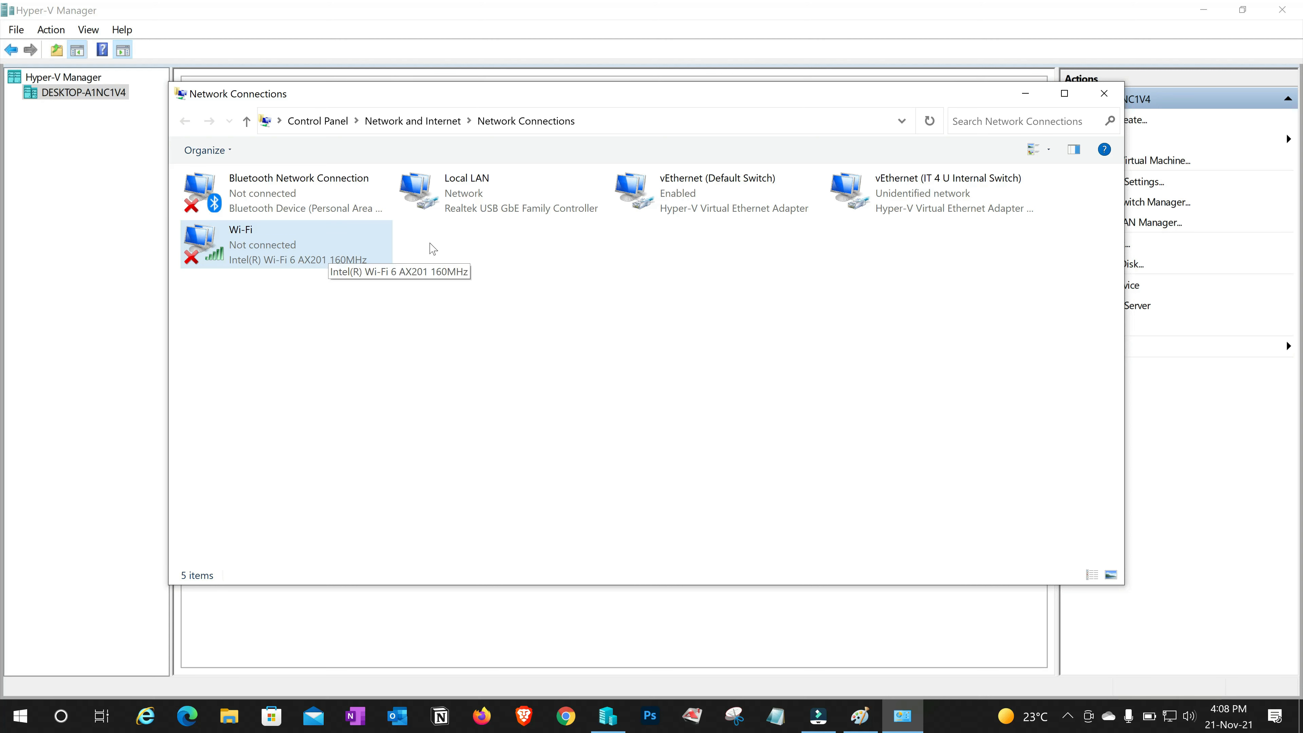
# - Open the Local LAN adapter's status and examine its network connection details
pyautogui.click(482, 204)
pyautogui.doubleClick(482, 204)
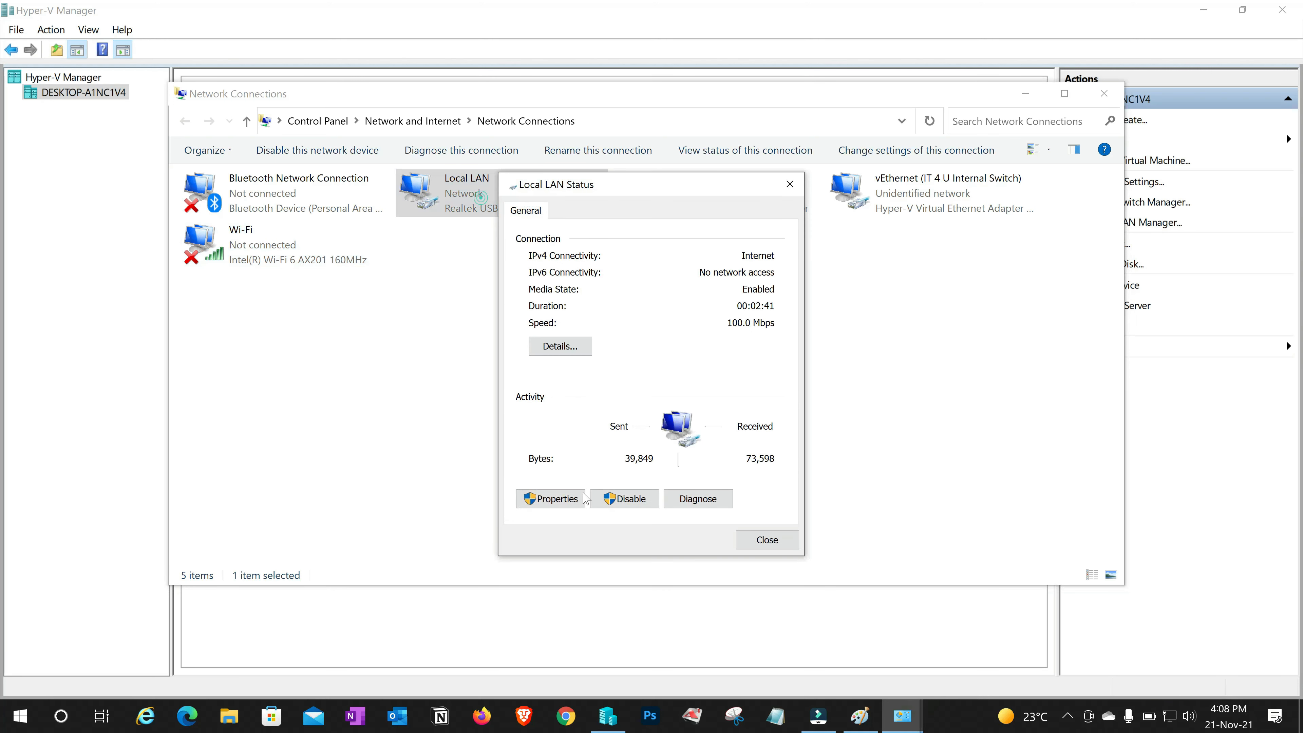
pyautogui.click(563, 352)
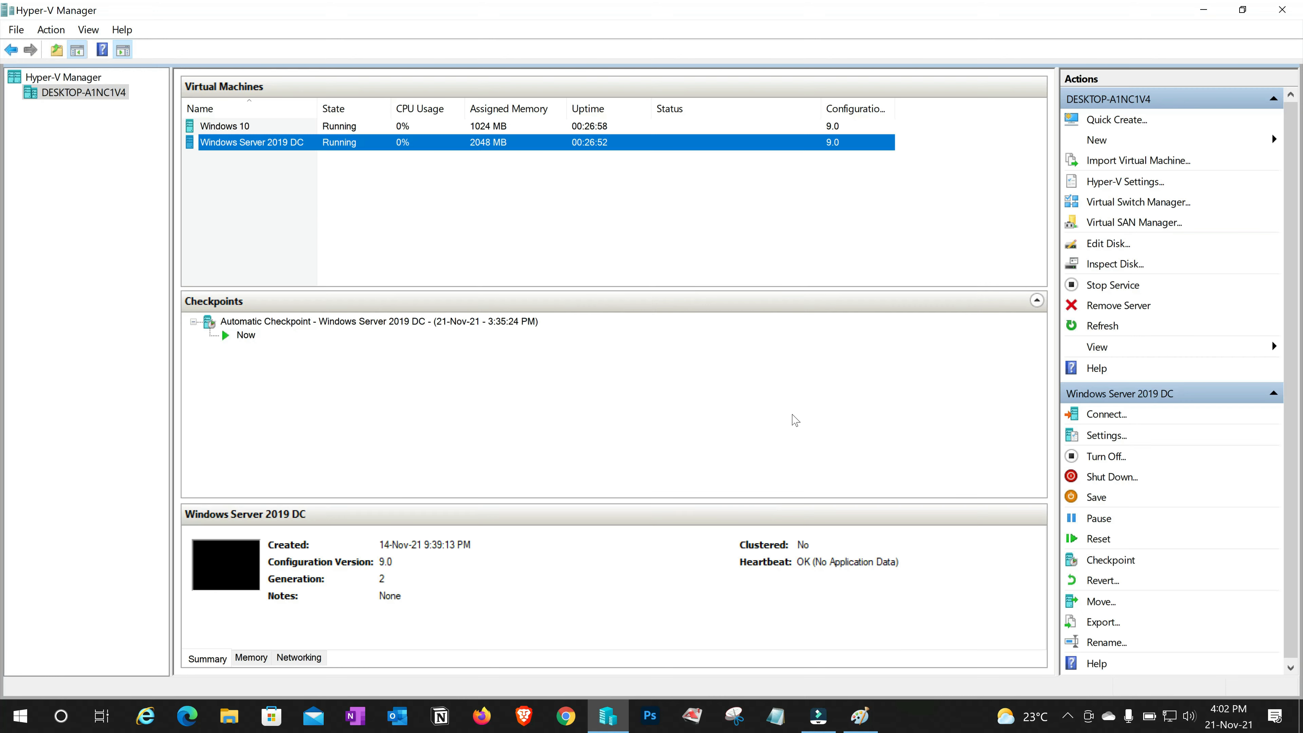
# - In Hyper-V's Virtual Switch Manager, create an external virtual switch and name it "IT 4 U External Switch"
pyautogui.click(1137, 205)
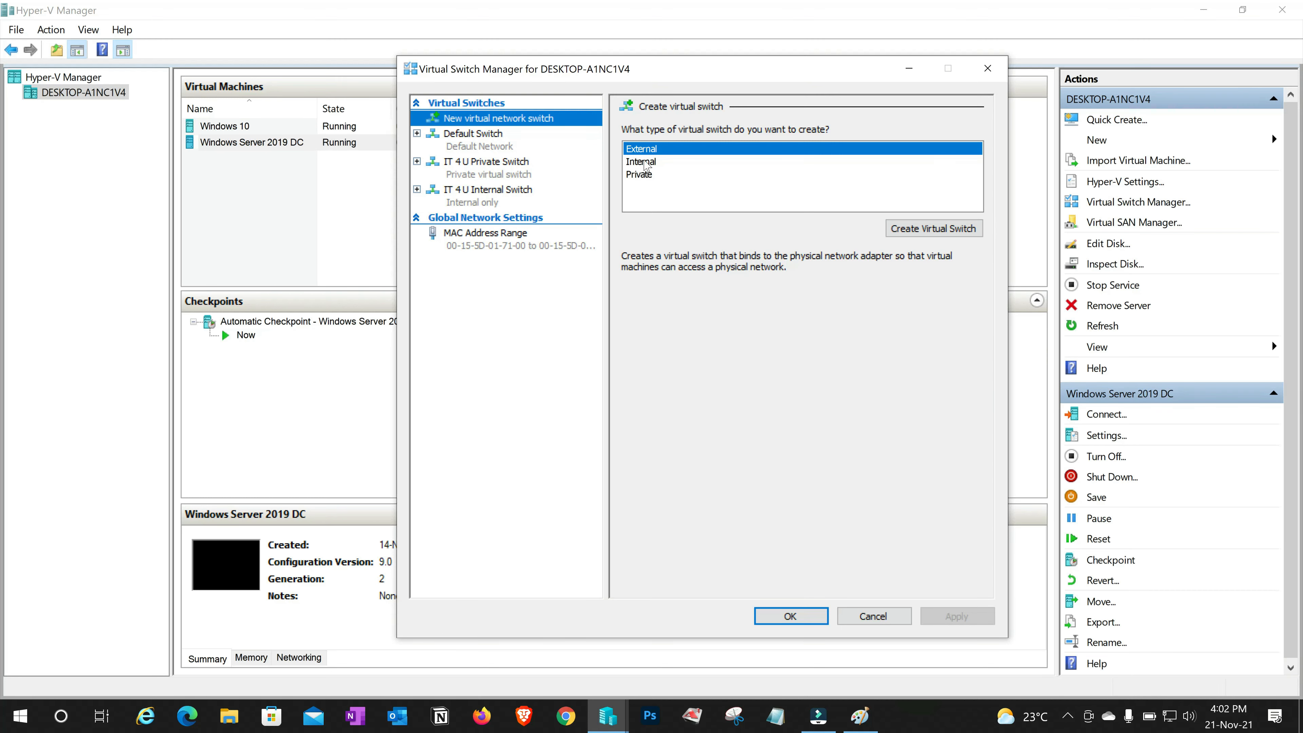
pyautogui.click(929, 232)
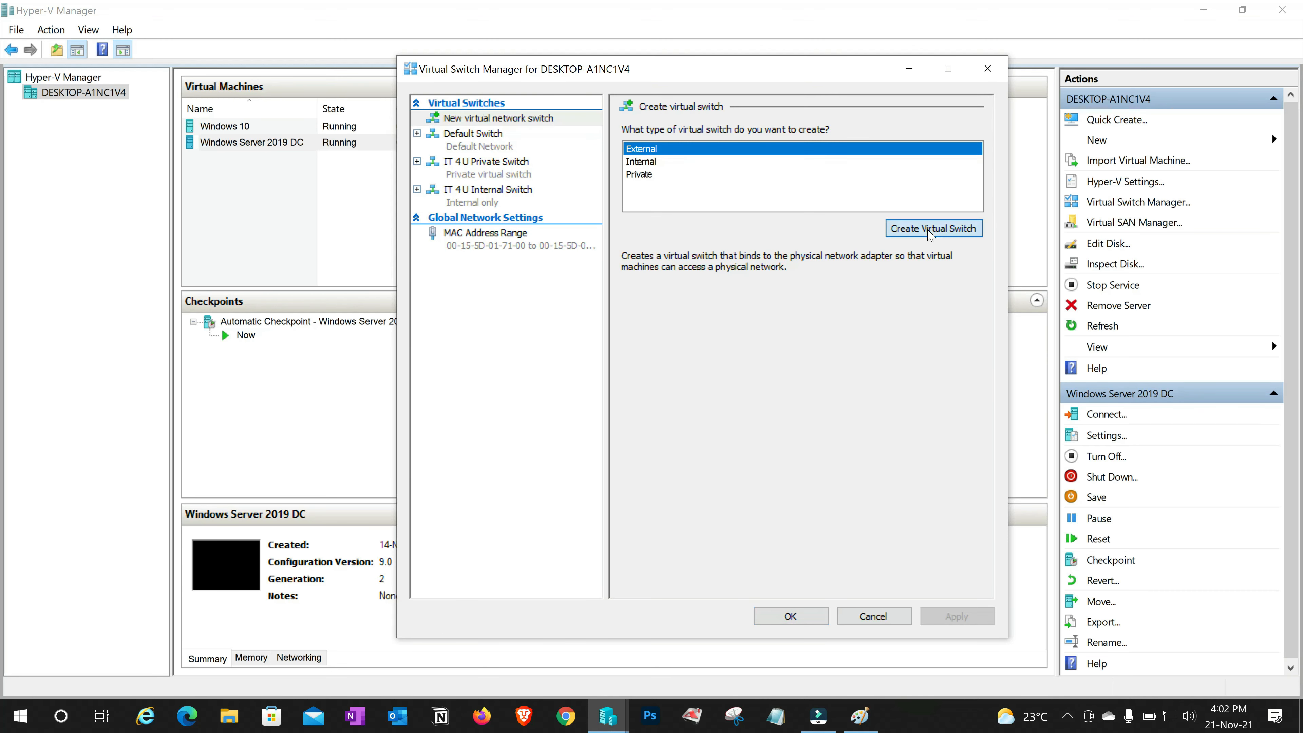
pyautogui.press('Tab')
pyautogui.press('BackSpace')
pyautogui.write('IT 4 U In')
pyautogui.press('BackSpace')
pyautogui.press('BackSpace')
pyautogui.press('BackSpace')
pyautogui.write('U ')
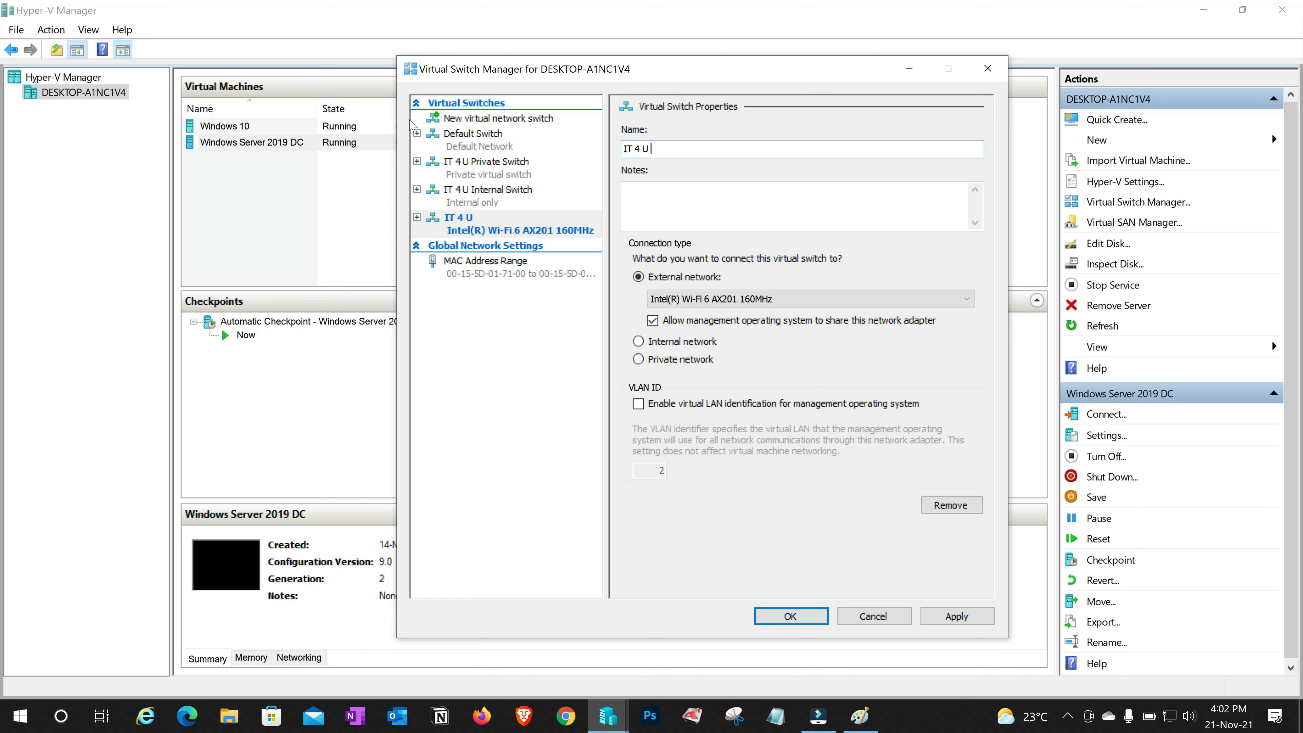
pyautogui.write('External Switch')
# - Copy the new external switch's name into its notes
pyautogui.hotkey('ctrl', 'a')
pyautogui.hotkey('ctrl', 'c')
pyautogui.press('Tab')
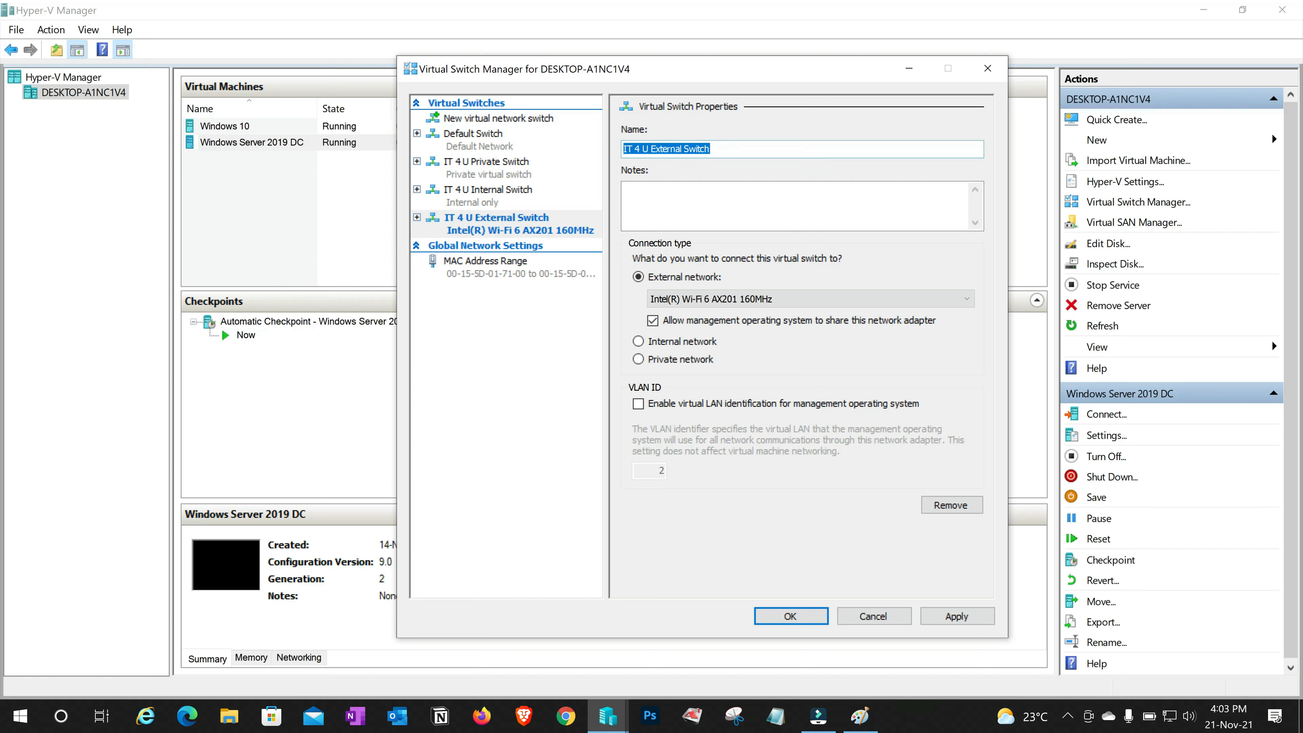
pyautogui.hotkey('ctrl', 'v')
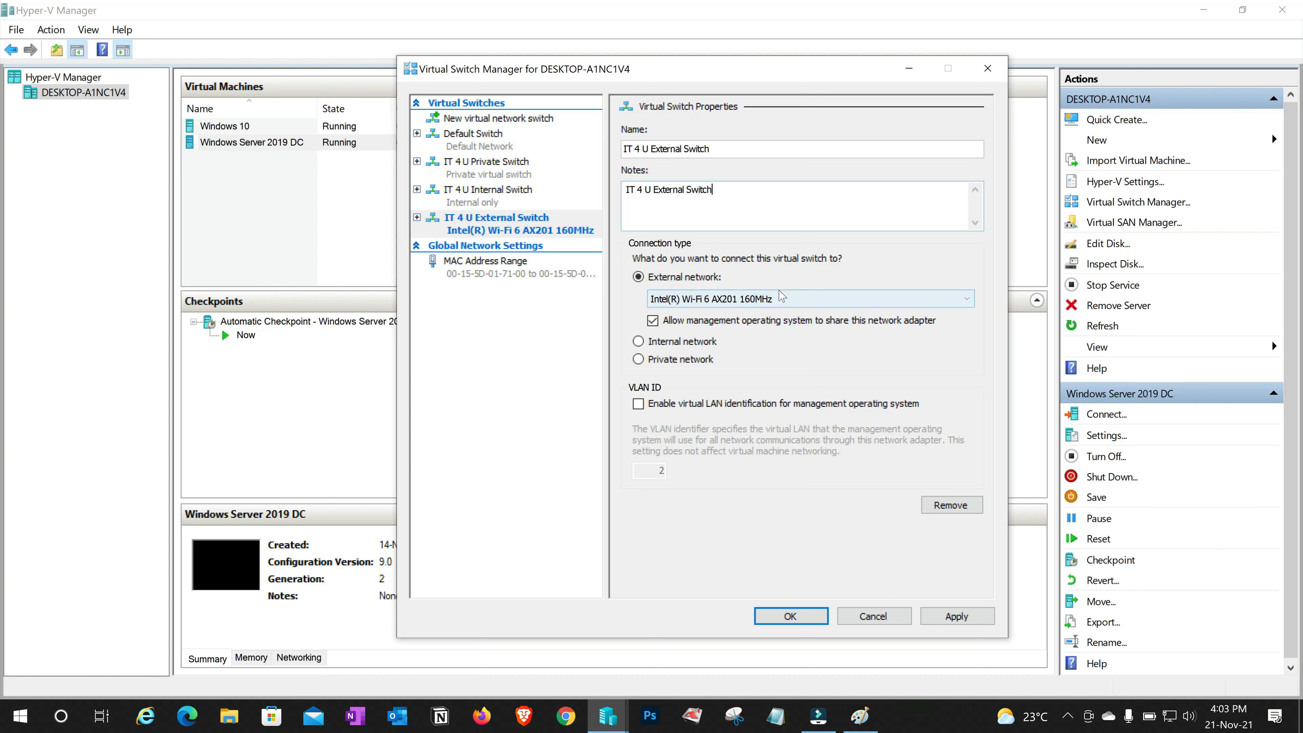
# - Bind the external switch to the Realtek USB GbE Family Controller and apply the pending networking changes
pyautogui.click(793, 306)
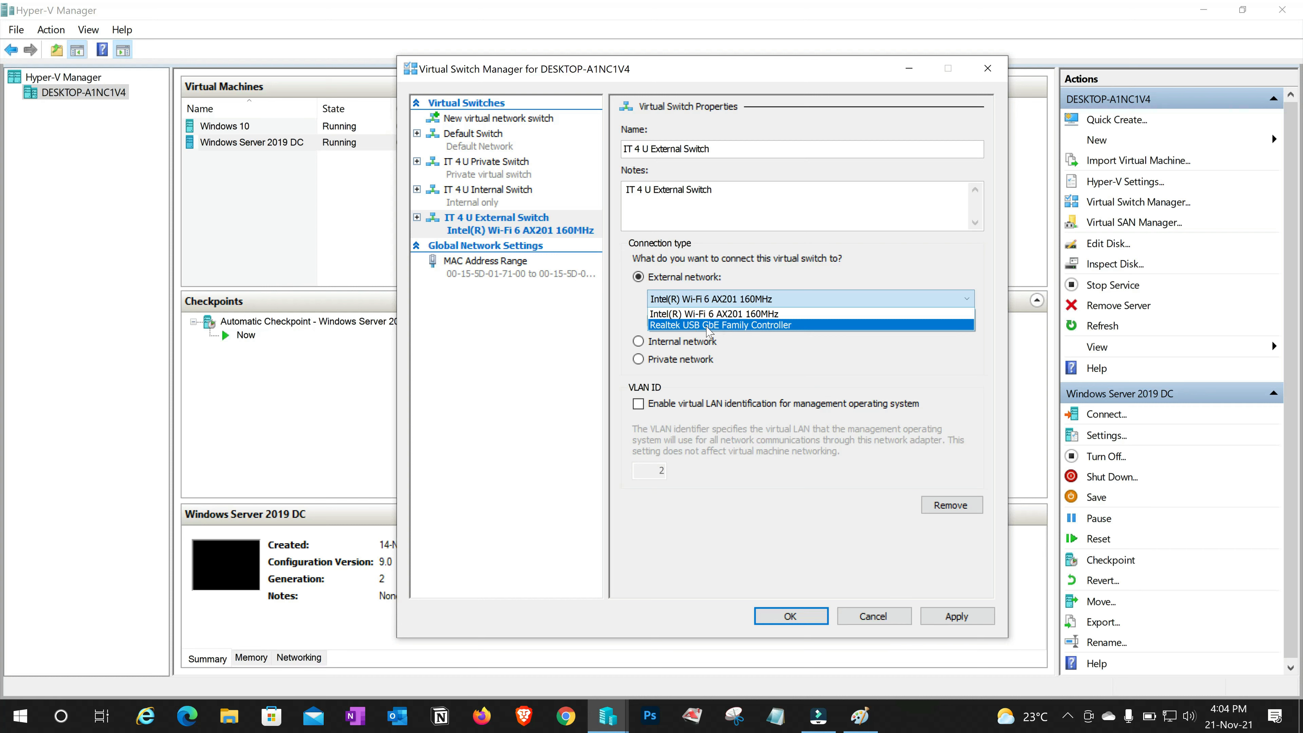
pyautogui.click(739, 325)
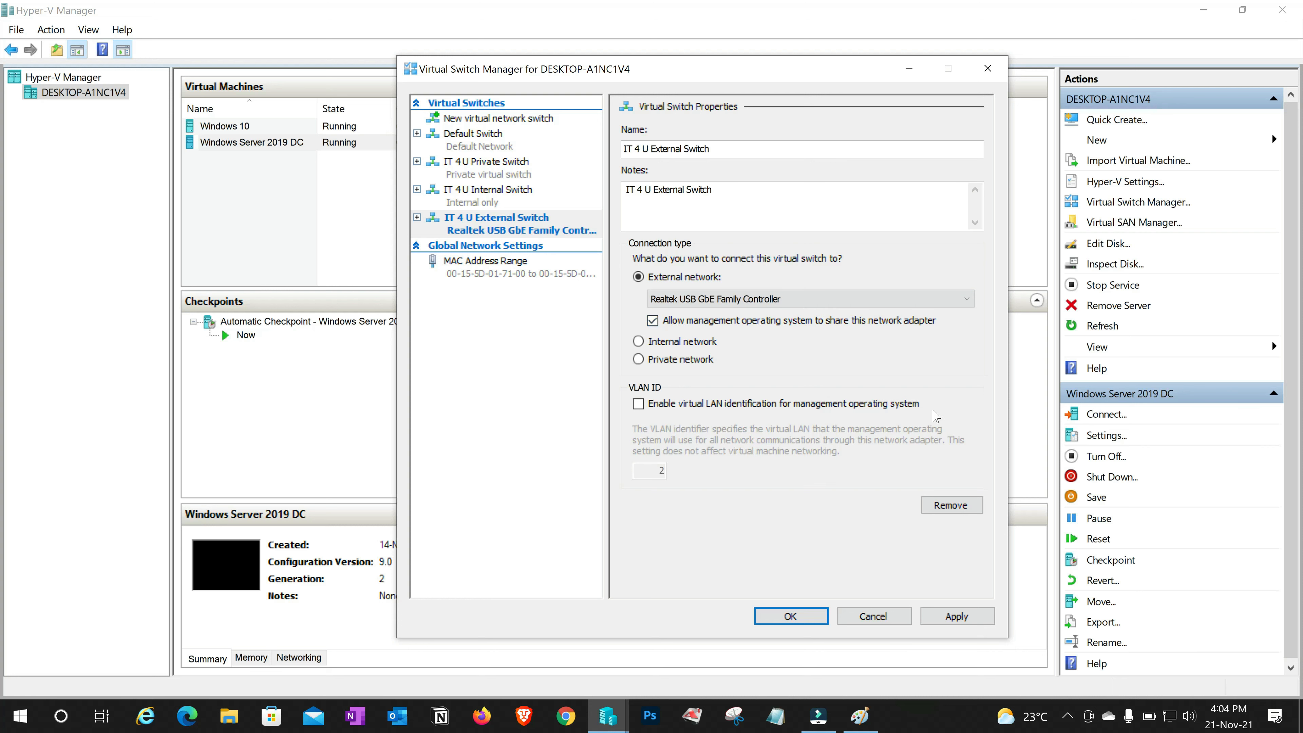
pyautogui.click(956, 615)
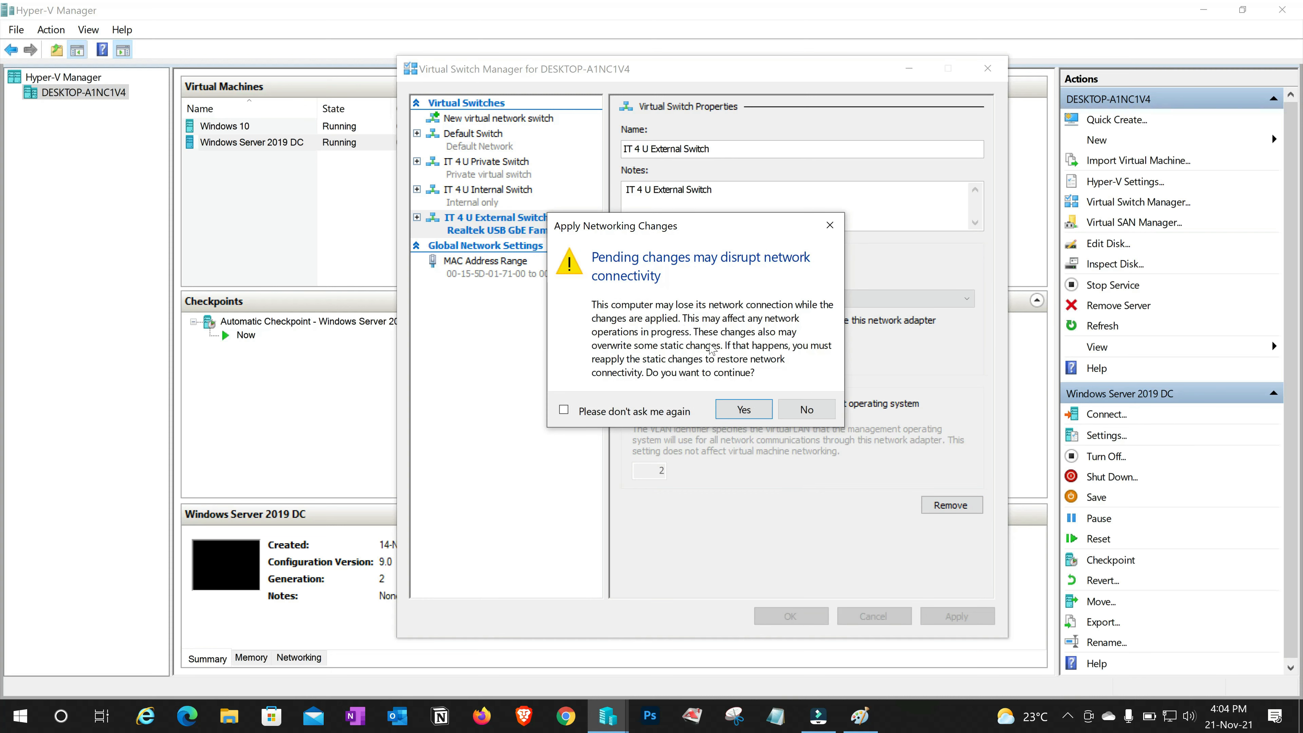
pyautogui.click(751, 413)
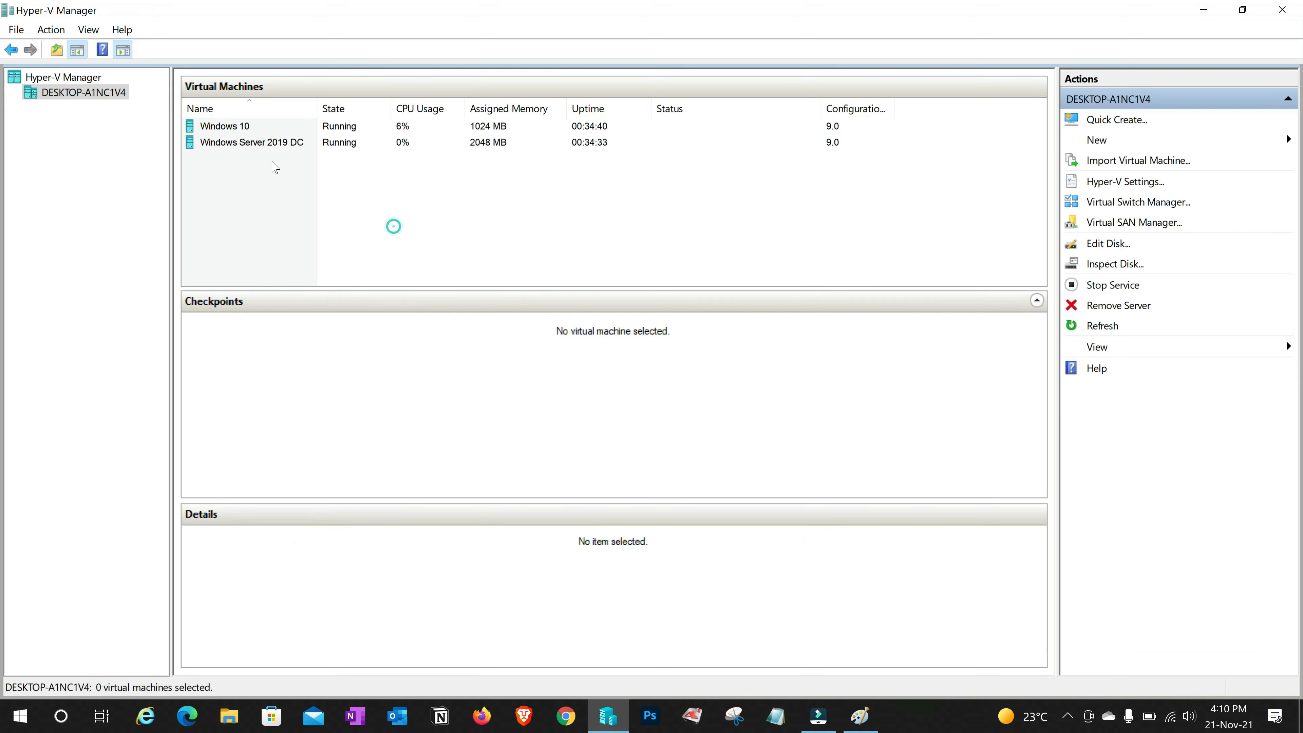
# - Connect the Windows Server 2019 DC machine's network adapter to the IT 4 U External Switch
pyautogui.click(256, 144)
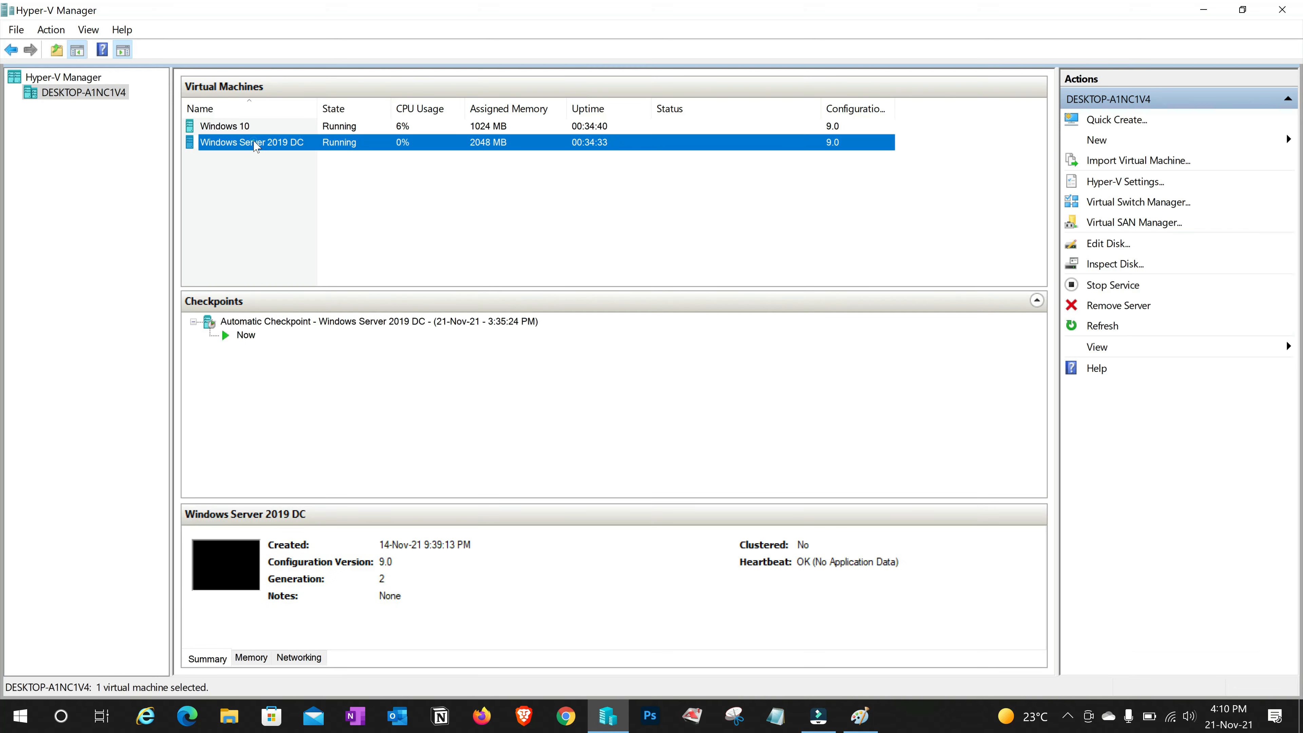
pyautogui.rightClick(256, 145)
pyautogui.click(315, 179)
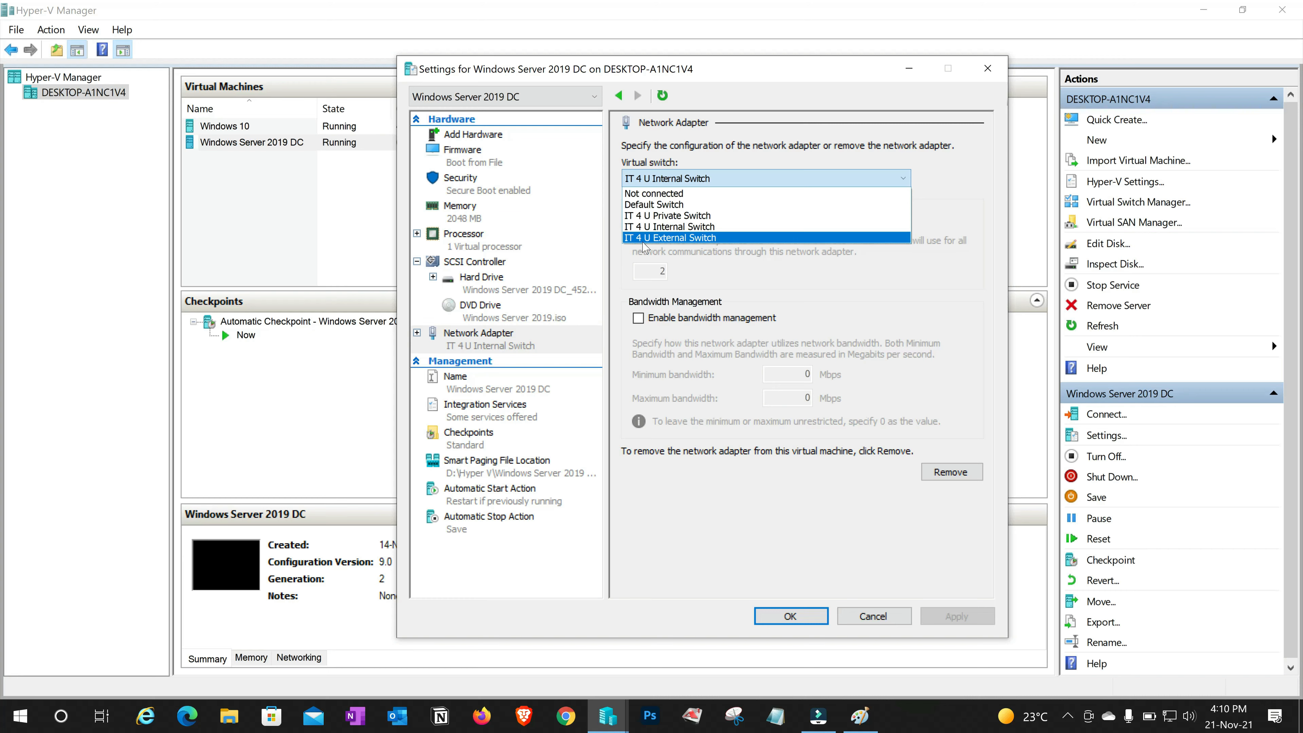
pyautogui.click(672, 238)
# - Connect the Windows 10 machine's network adapter to the IT 4 U External Switch and save its settings
pyautogui.click(233, 131)
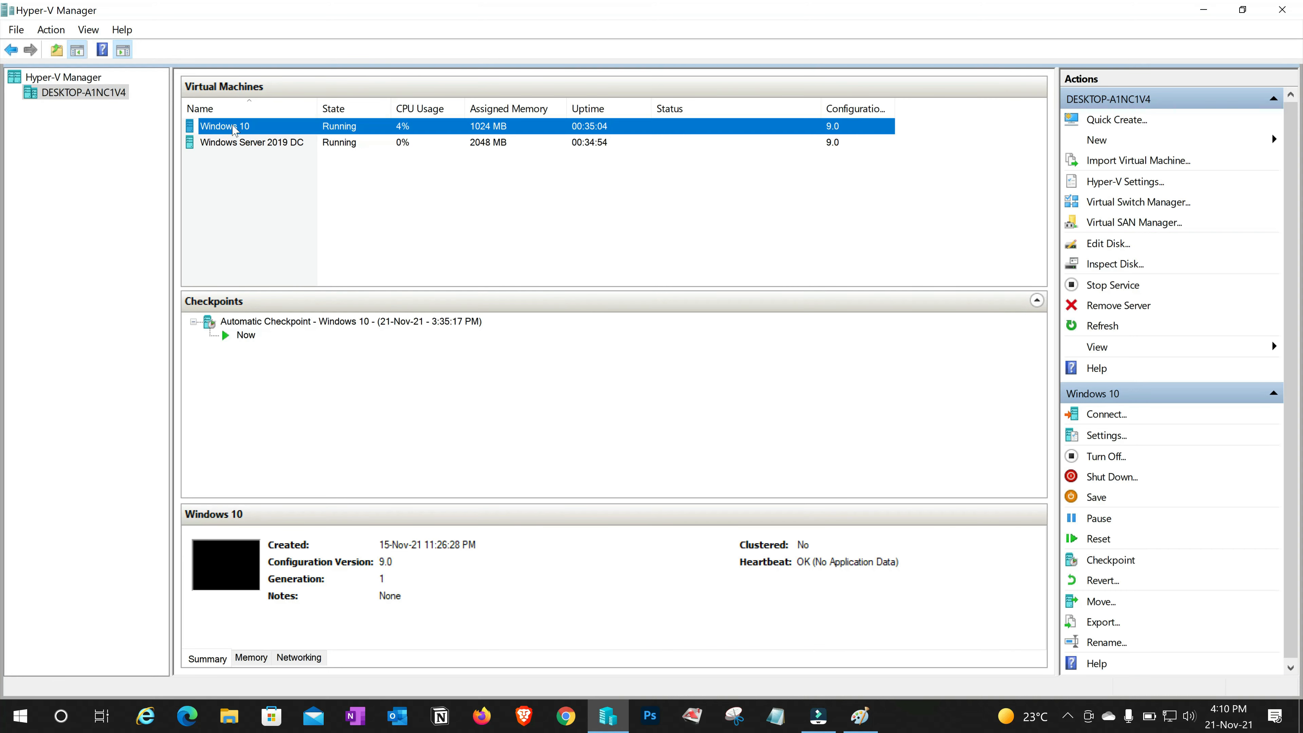
pyautogui.rightClick(234, 131)
pyautogui.click(283, 160)
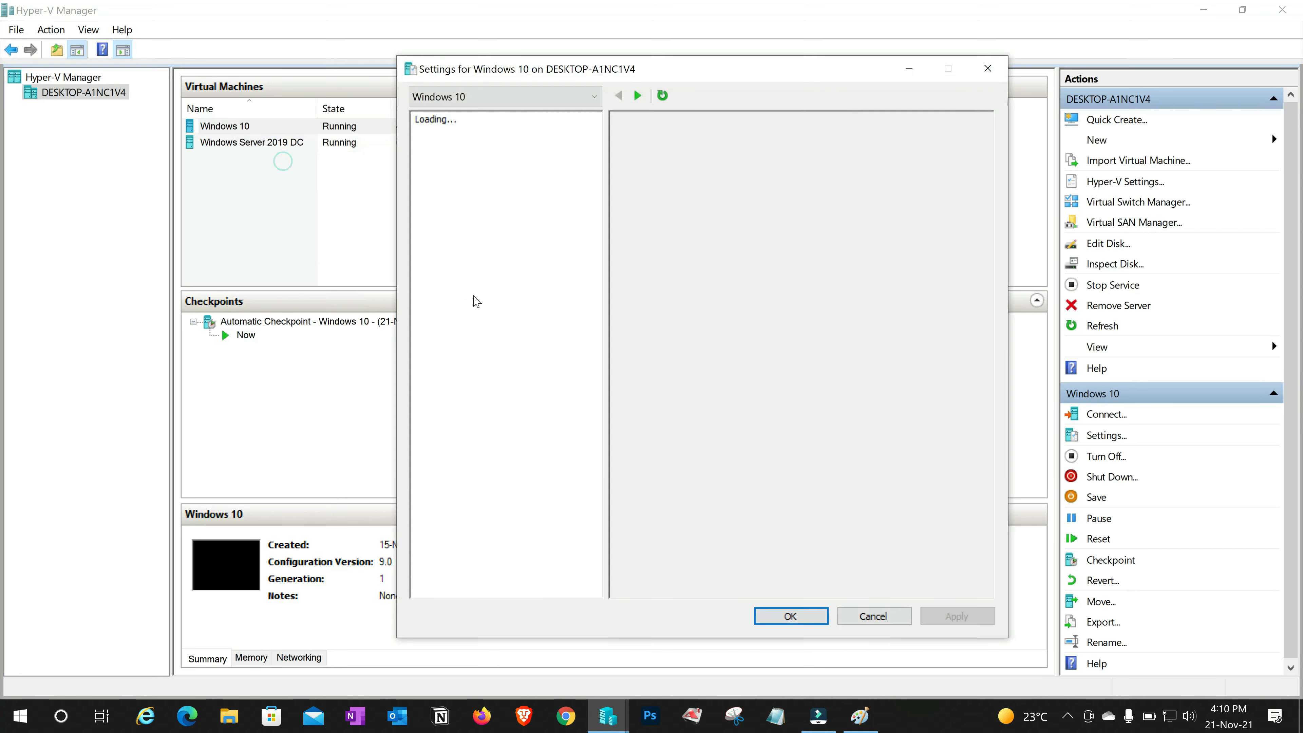
pyautogui.click(478, 363)
pyautogui.click(759, 178)
pyautogui.click(679, 245)
pyautogui.click(944, 616)
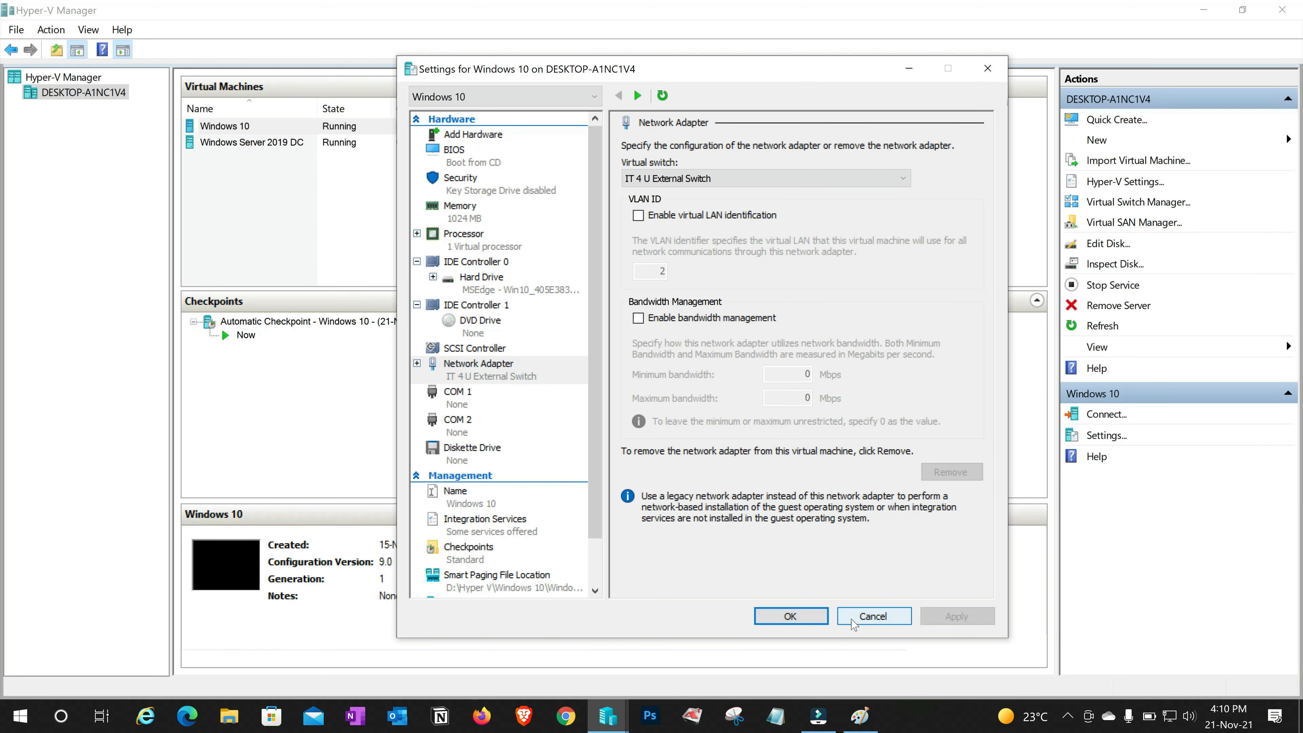
pyautogui.click(803, 621)
# - Open the host's Network Connections and check the status of the Local LAN adapter
pyautogui.press('super+r')
pyautogui.write('ncpa.cpl')
pyautogui.press('Return')
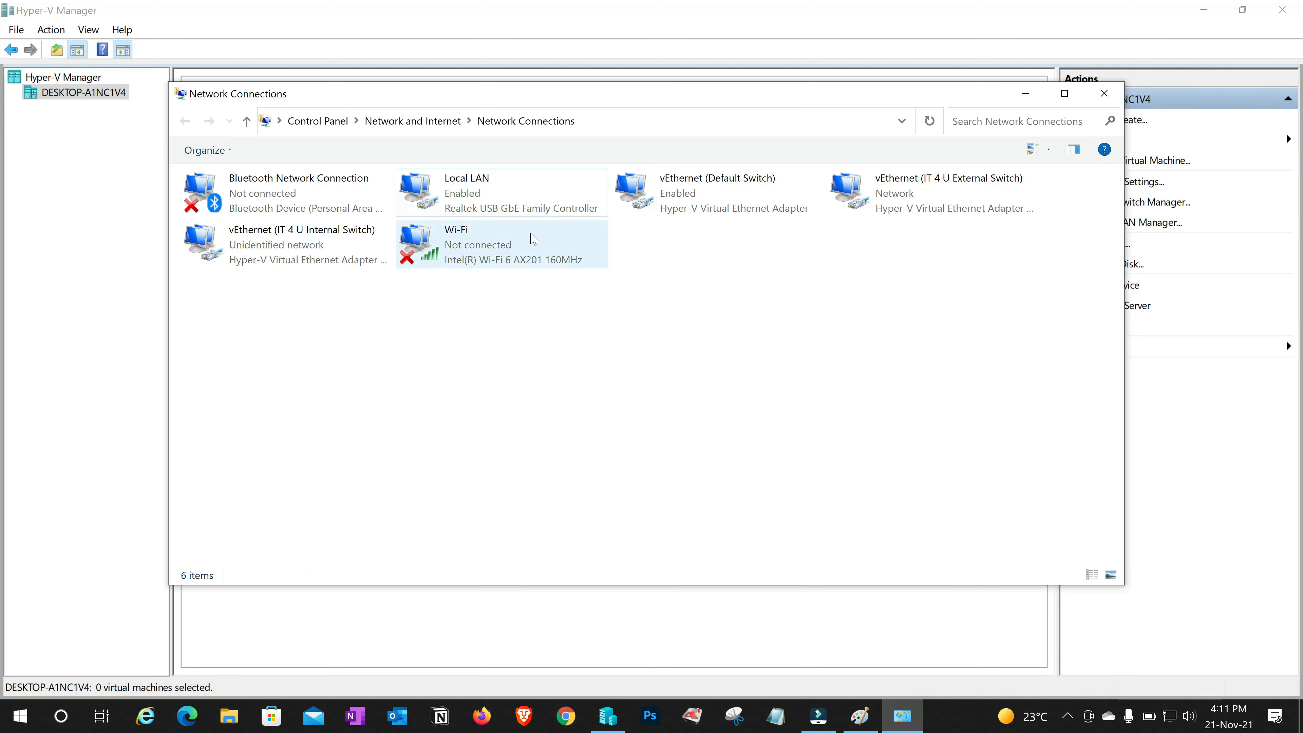
pyautogui.doubleClick(510, 207)
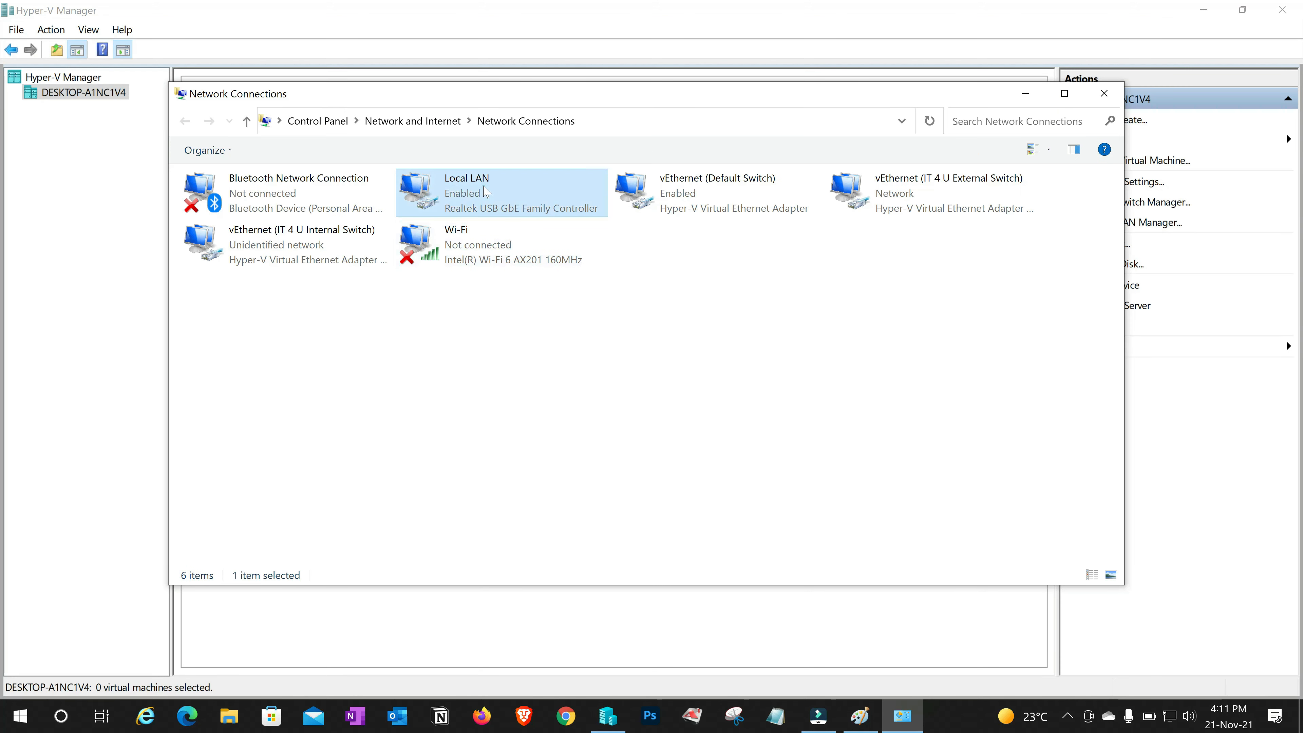
pyautogui.click(790, 184)
pyautogui.click(504, 339)
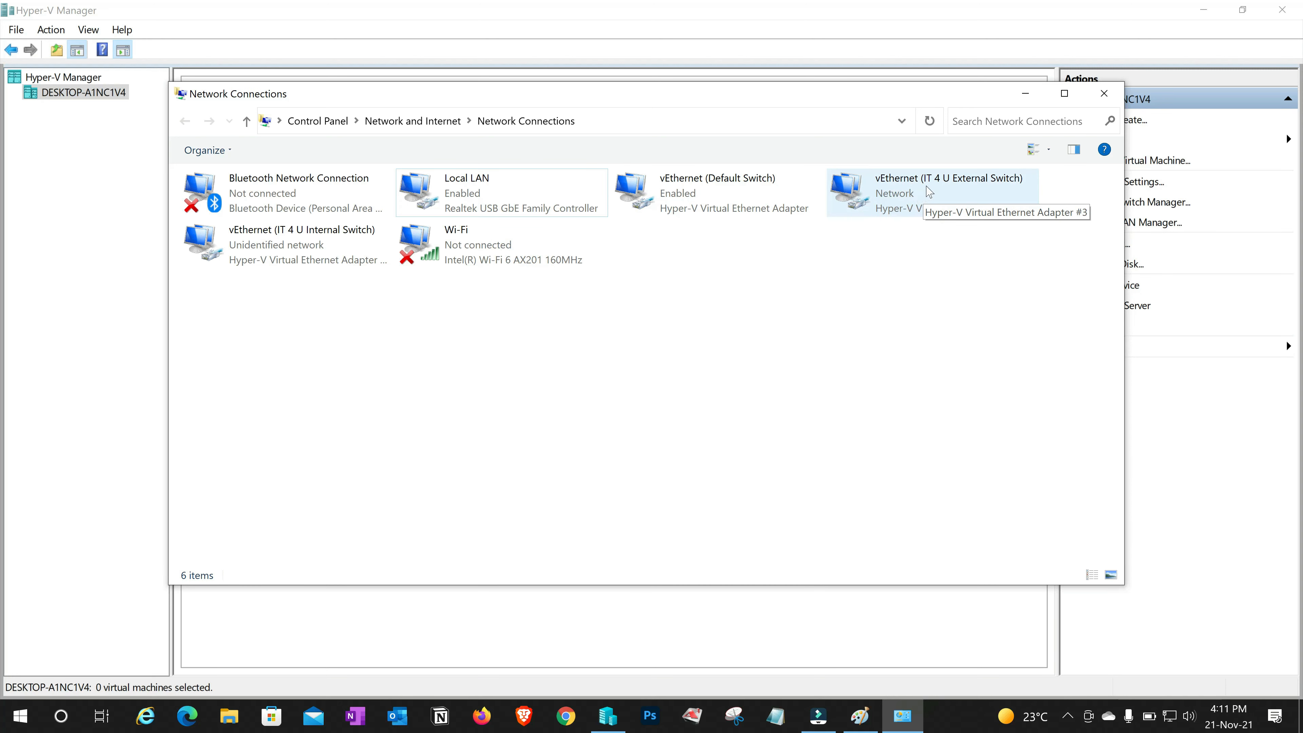
# - Set the vEthernet (IT 4 U External Switch) IPv4 address to 172.16.20.2, mask 255.255.0.0, and gateway and preferred DNS server to 172.16.20.1
pyautogui.doubleClick(926, 203)
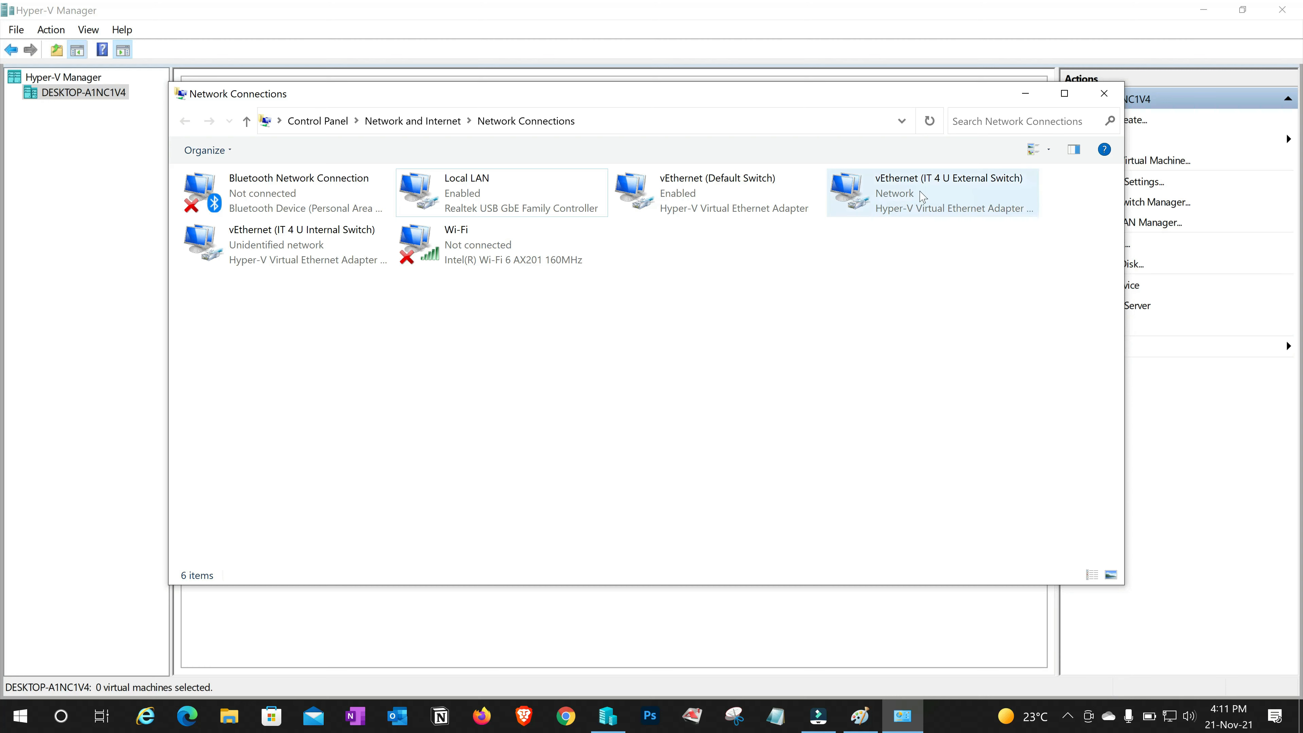
pyautogui.click(550, 498)
pyautogui.doubleClick(649, 389)
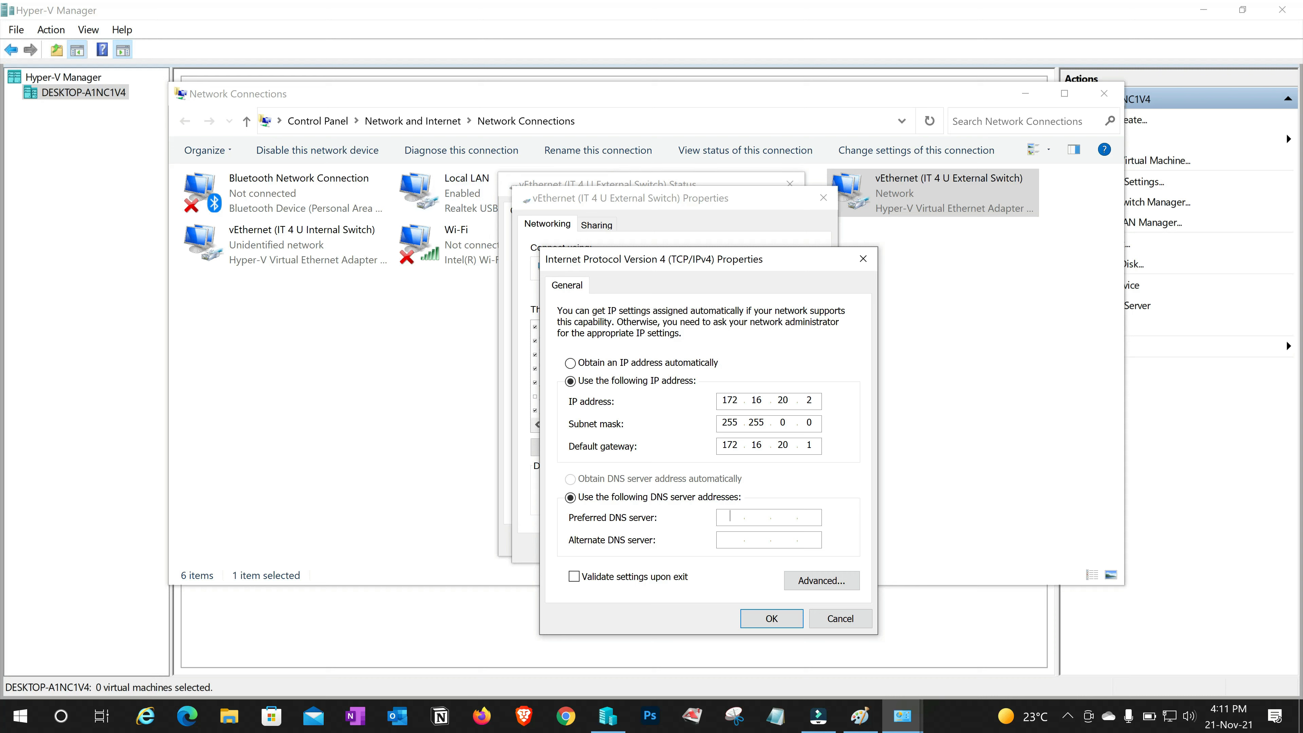
pyautogui.write('172.16.')
pyautogui.click(781, 616)
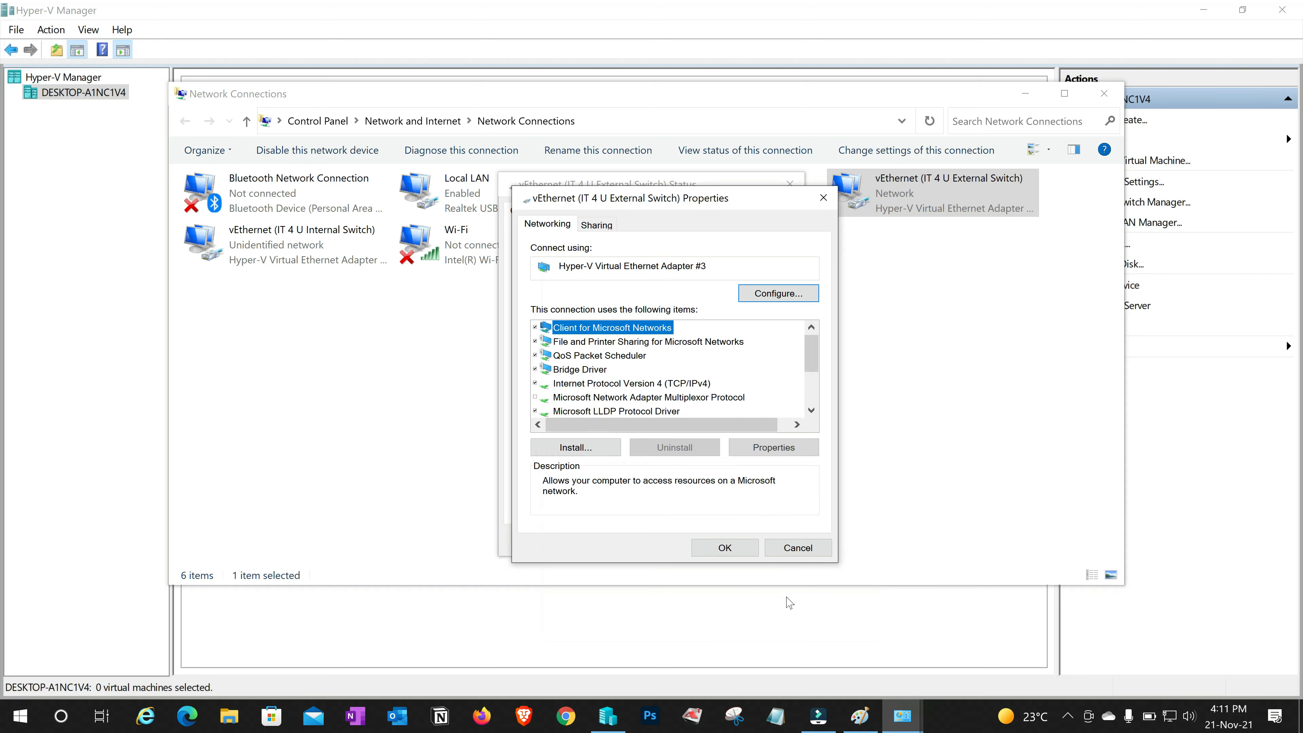
pyautogui.click(739, 552)
pyautogui.click(765, 540)
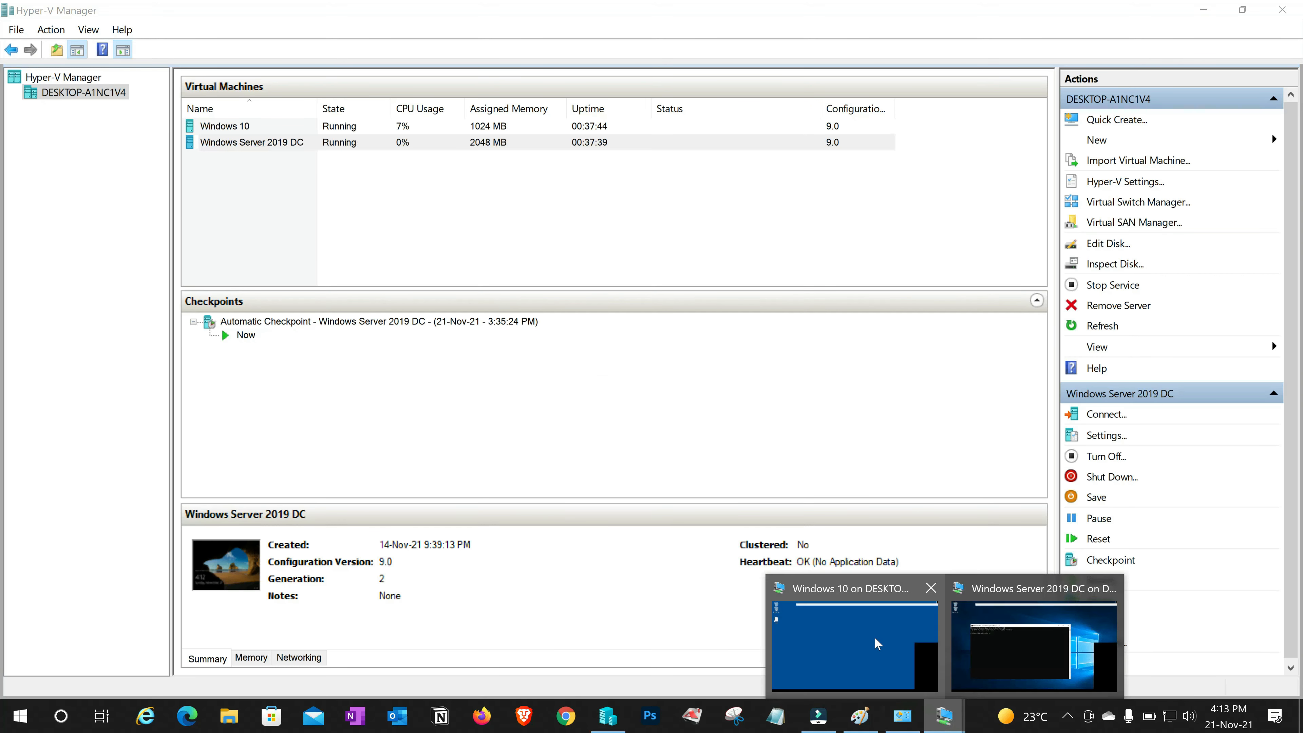
# - Switch to the Windows 10 virtual machine, open a command prompt and ping 172.16.20.5
pyautogui.click(877, 645)
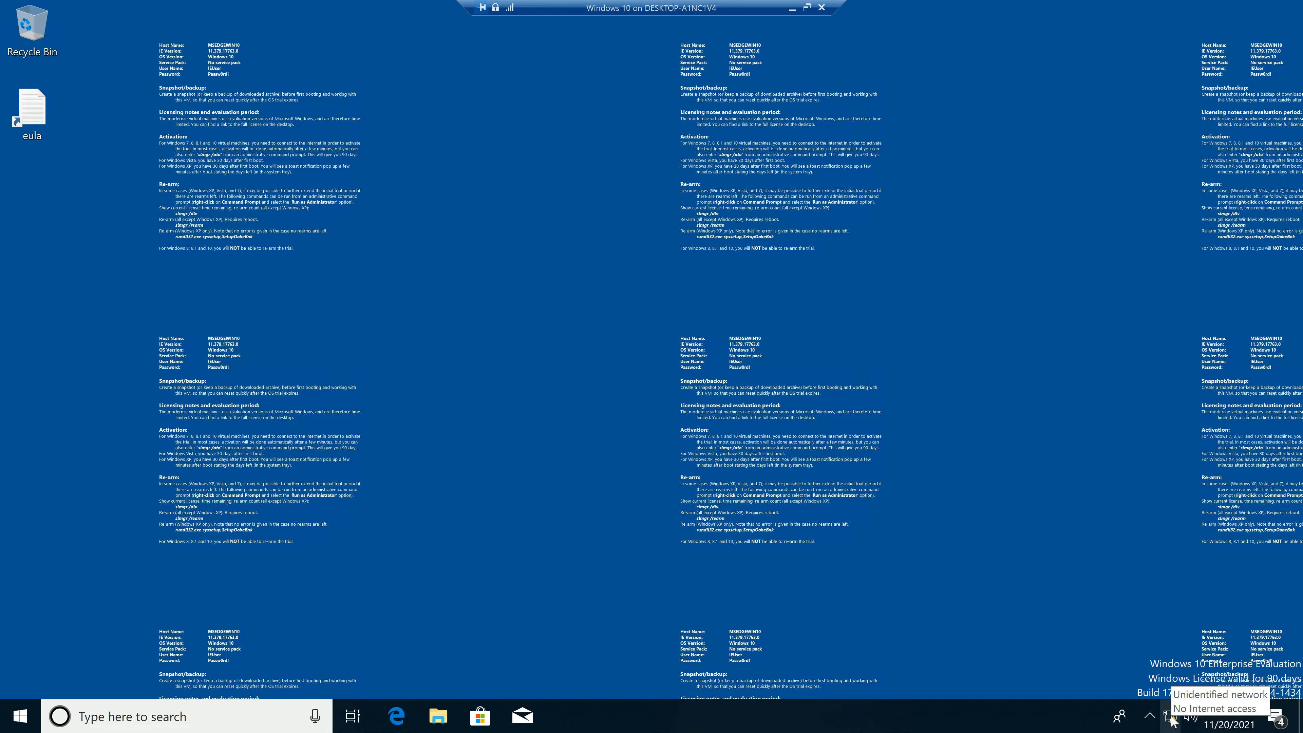
pyautogui.press('super+r')
pyautogui.write('cmd')
pyautogui.press('Return')
pyautogui.write('p')
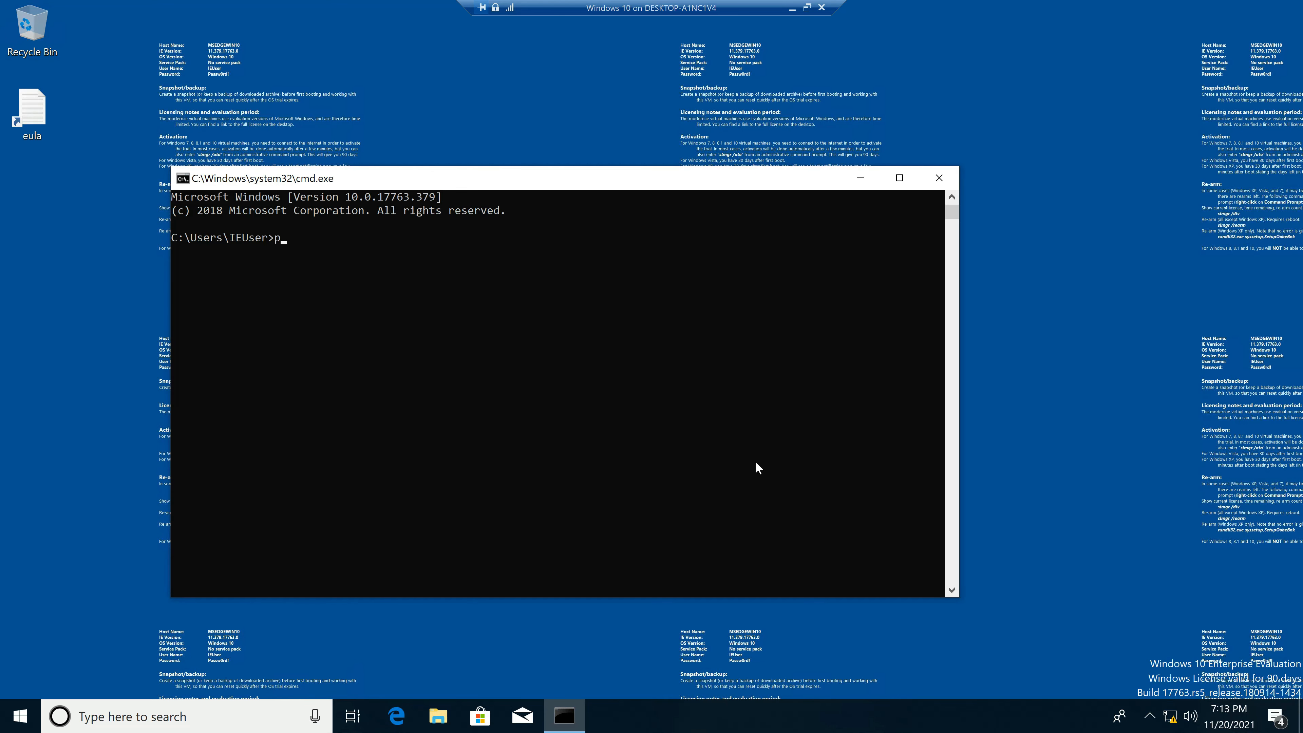
pyautogui.write('ing 172.16.20.5')
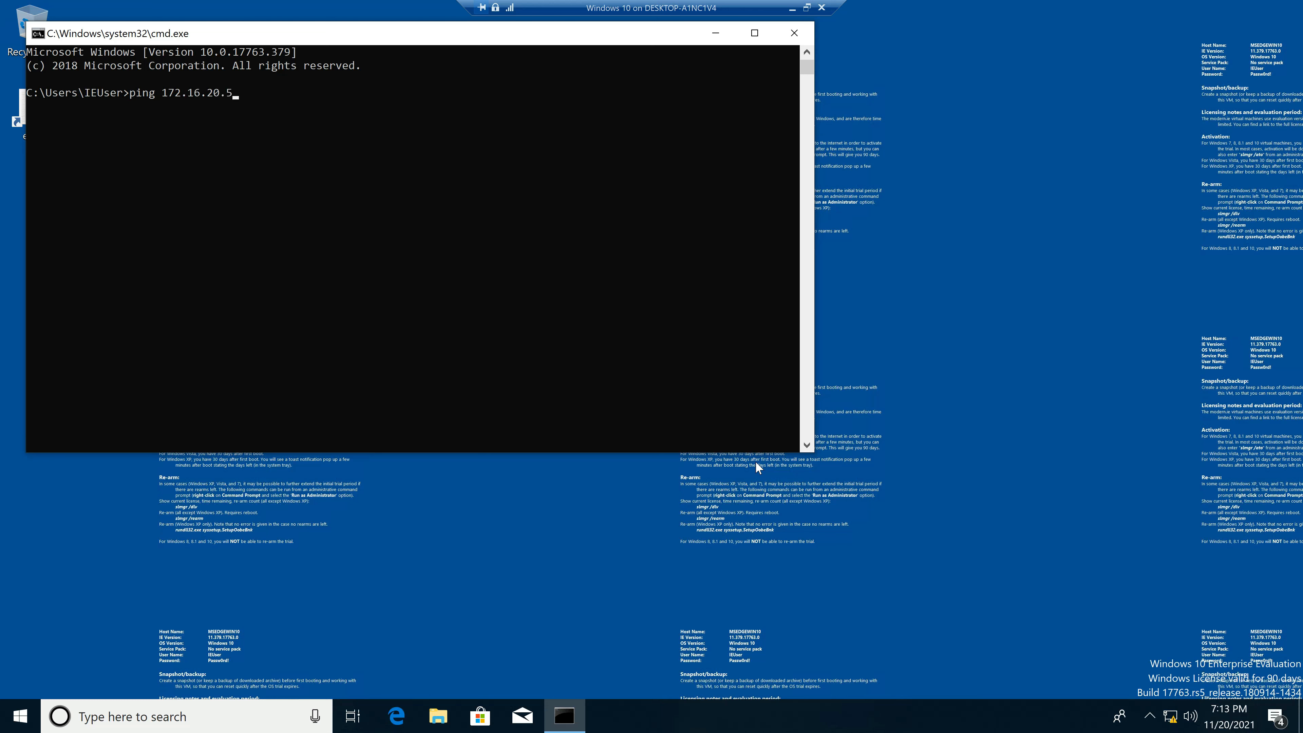
pyautogui.press('Return')
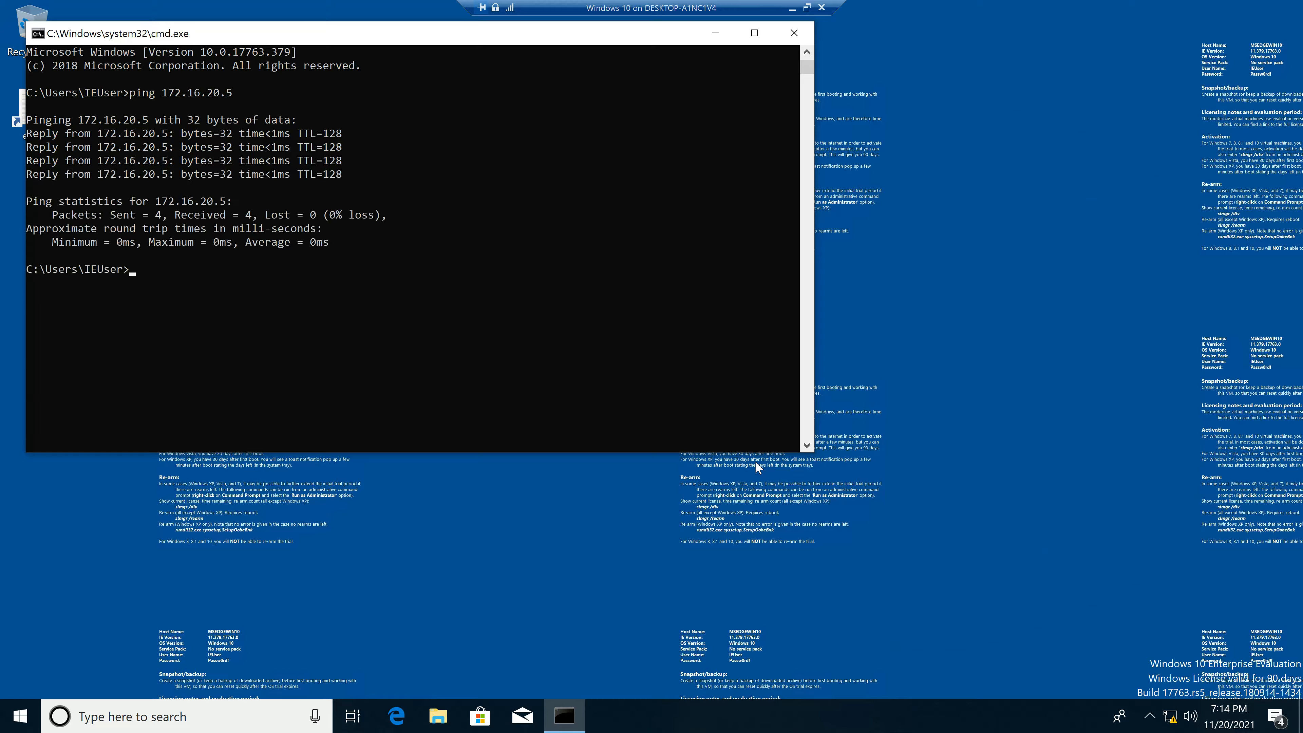
# - On the Windows Server 2019 DC machine, open a command prompt and ping 172.16.20.10 and 172.16.20.2
pyautogui.press('super+r')
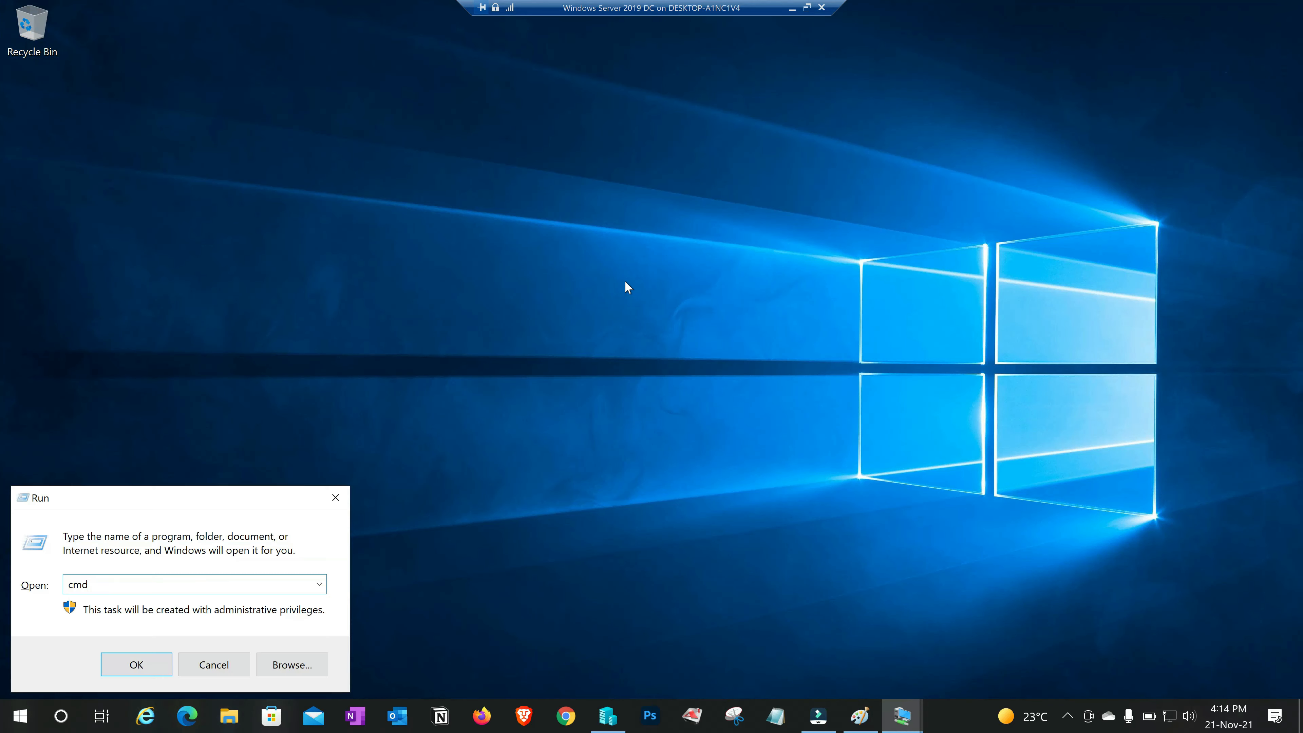
pyautogui.press('Return')
pyautogui.write('ping')
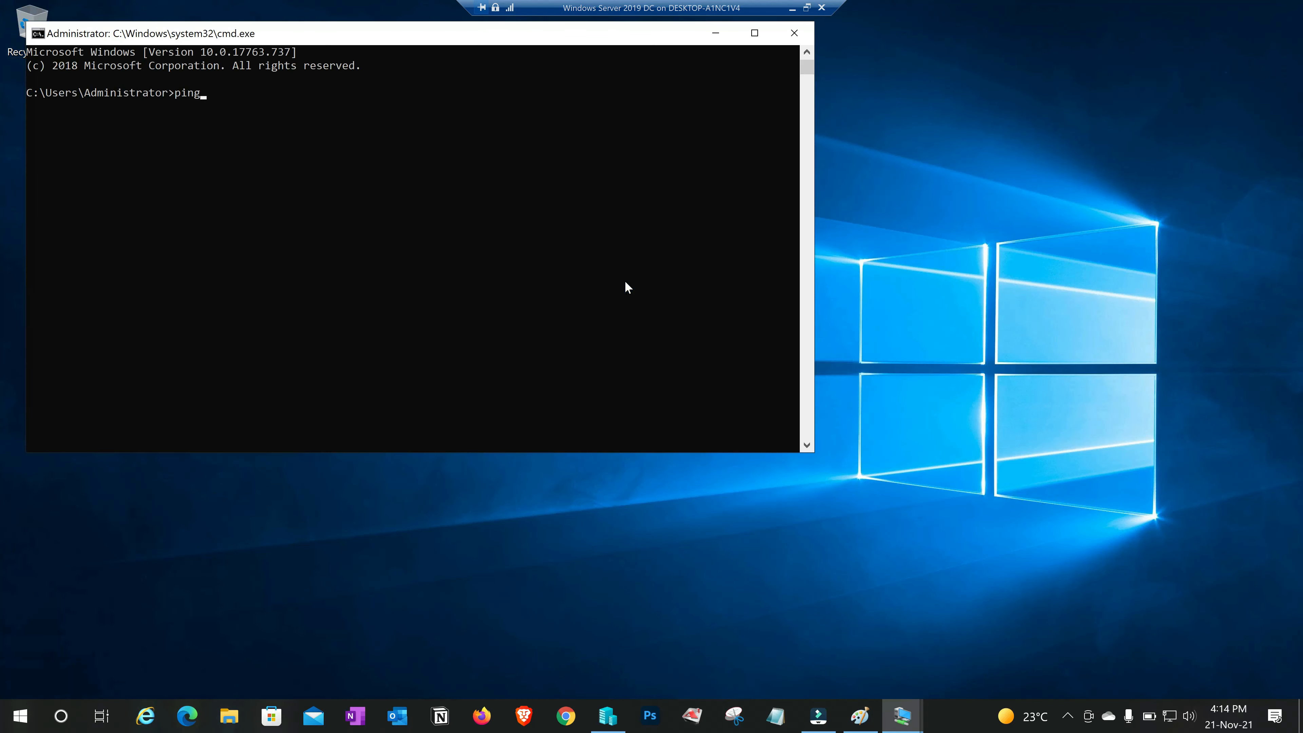
pyautogui.write(' 172.16.20.10')
pyautogui.press('Return')
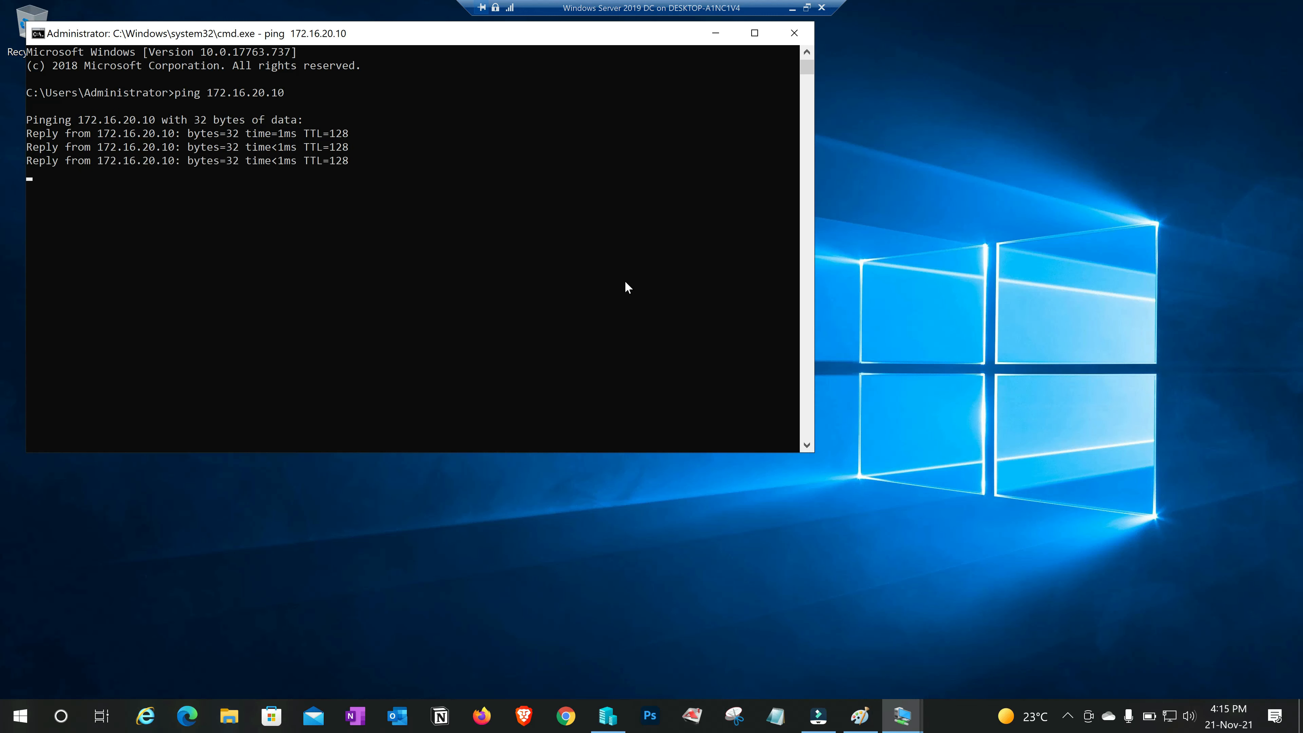
pyautogui.write('ping 172.16.20.2')
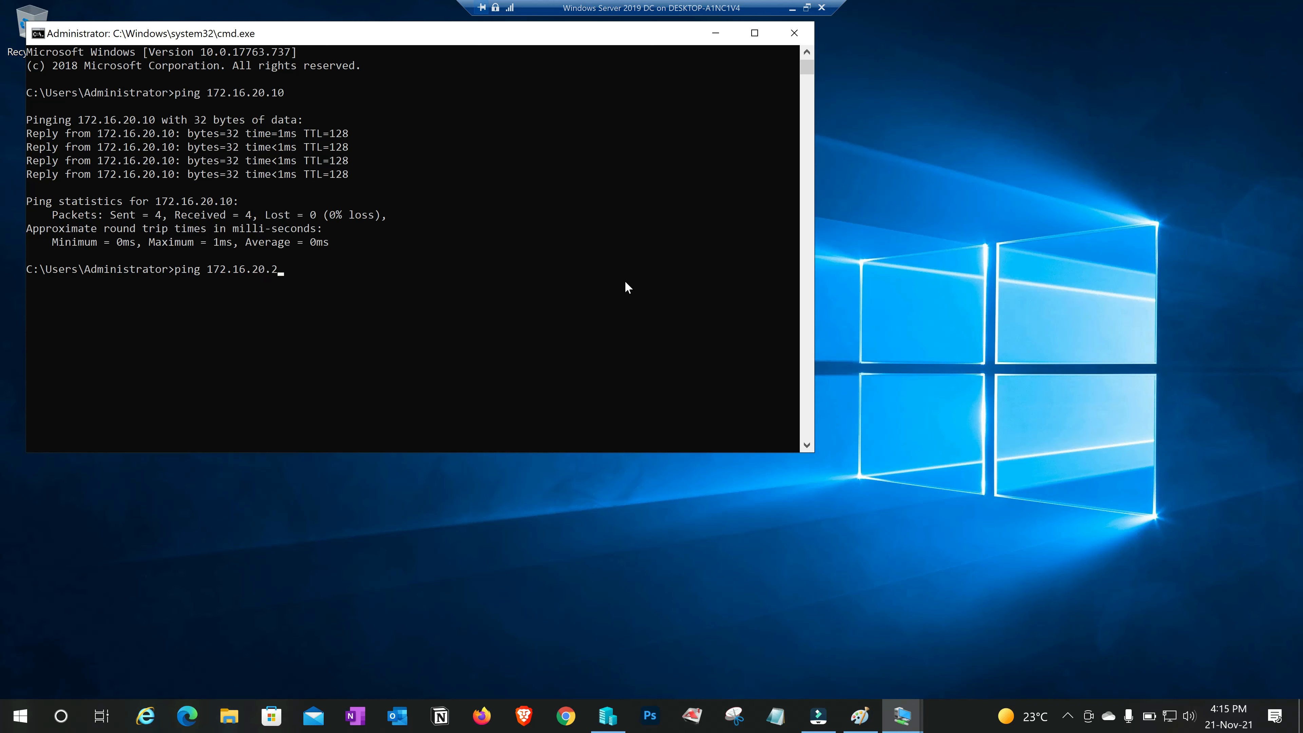
pyautogui.press('Return')
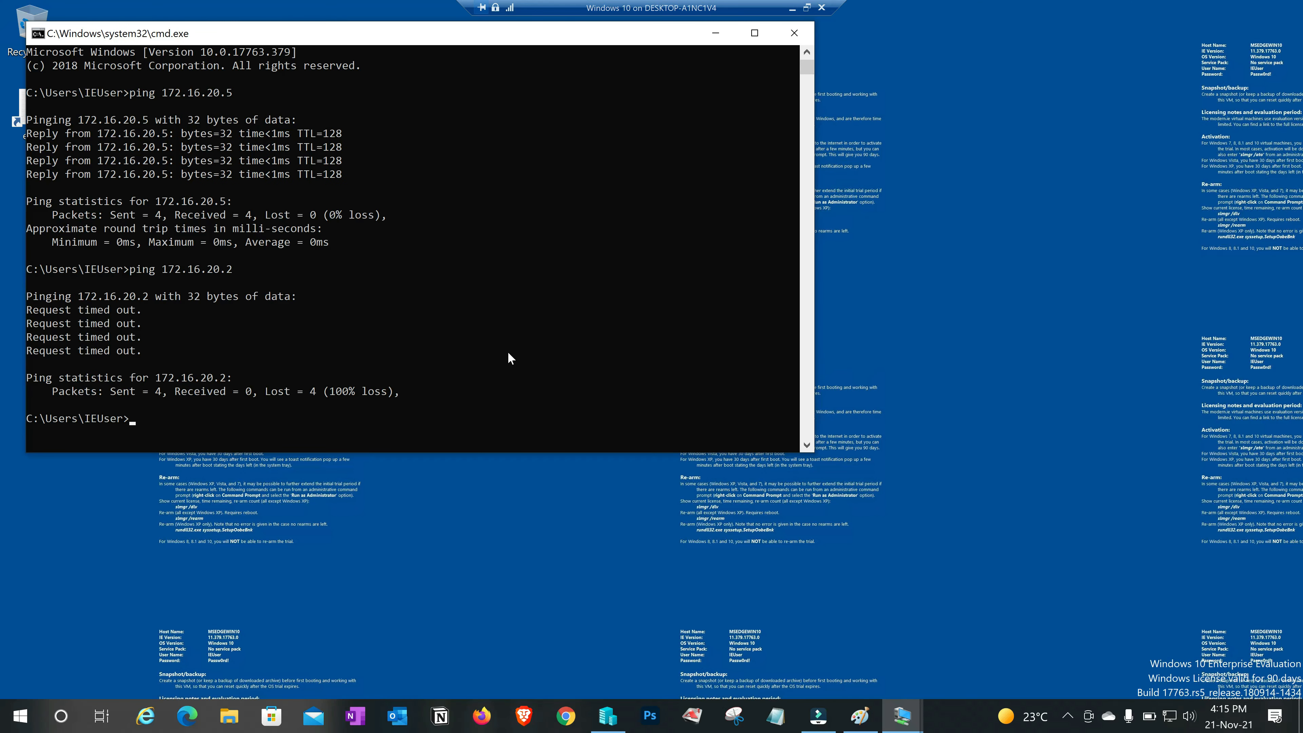
# - In the Windows 10 virtual machine, open the IPv4 properties of the Ethernet 2 adapter
pyautogui.click(567, 301)
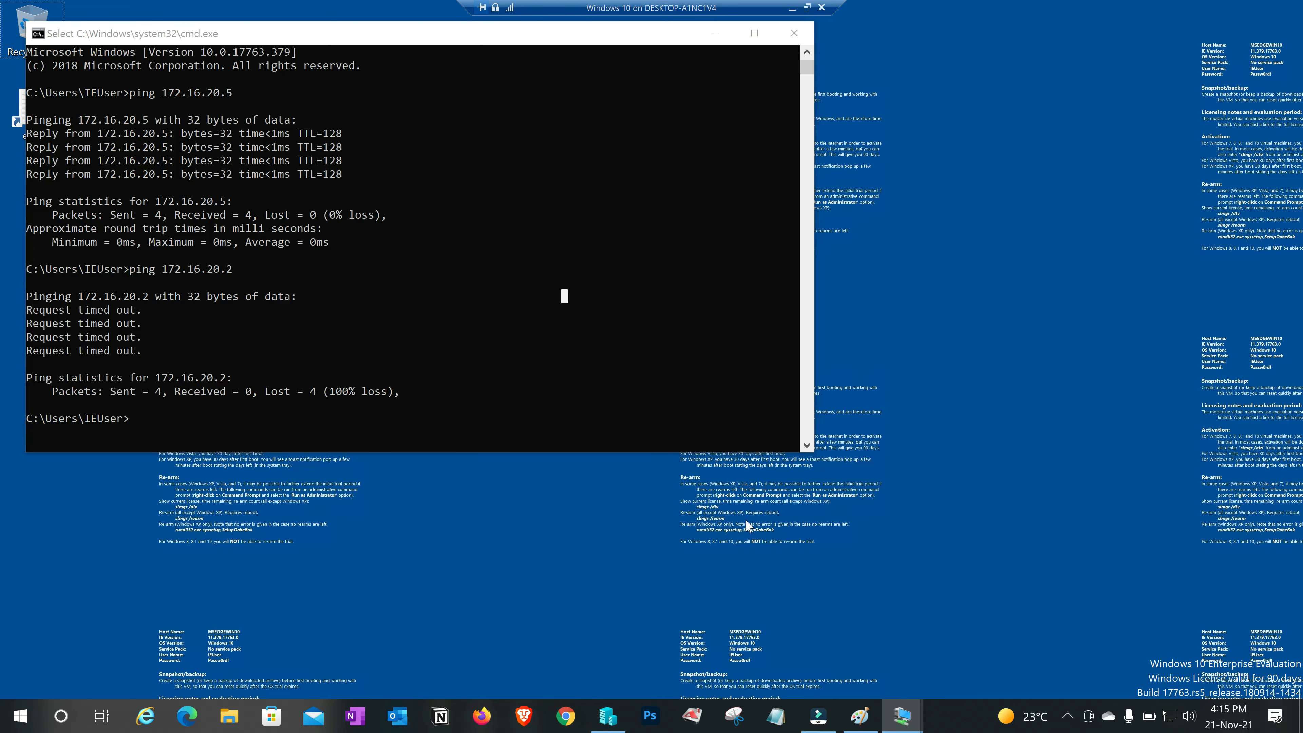
pyautogui.press('super+r')
pyautogui.write('ncpa.cpl')
pyautogui.press('Return')
pyautogui.doubleClick(276, 211)
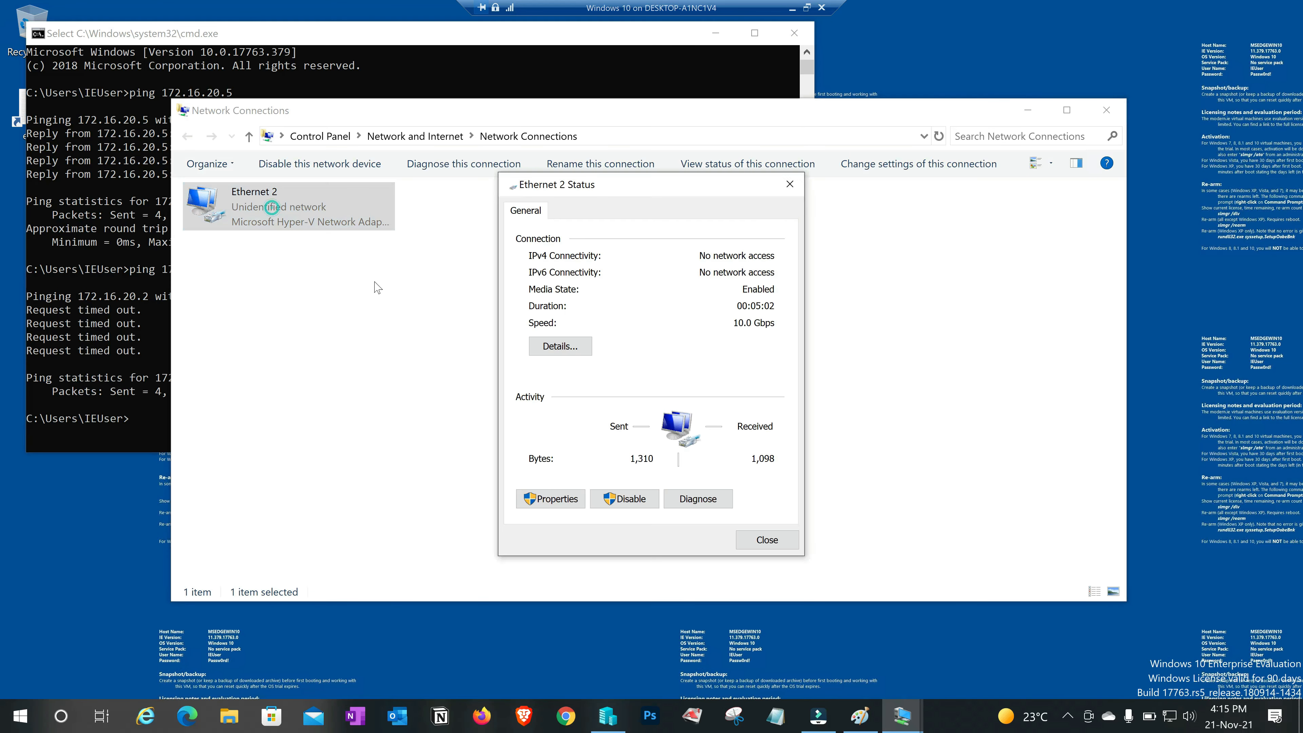
pyautogui.click(569, 499)
pyautogui.doubleClick(669, 380)
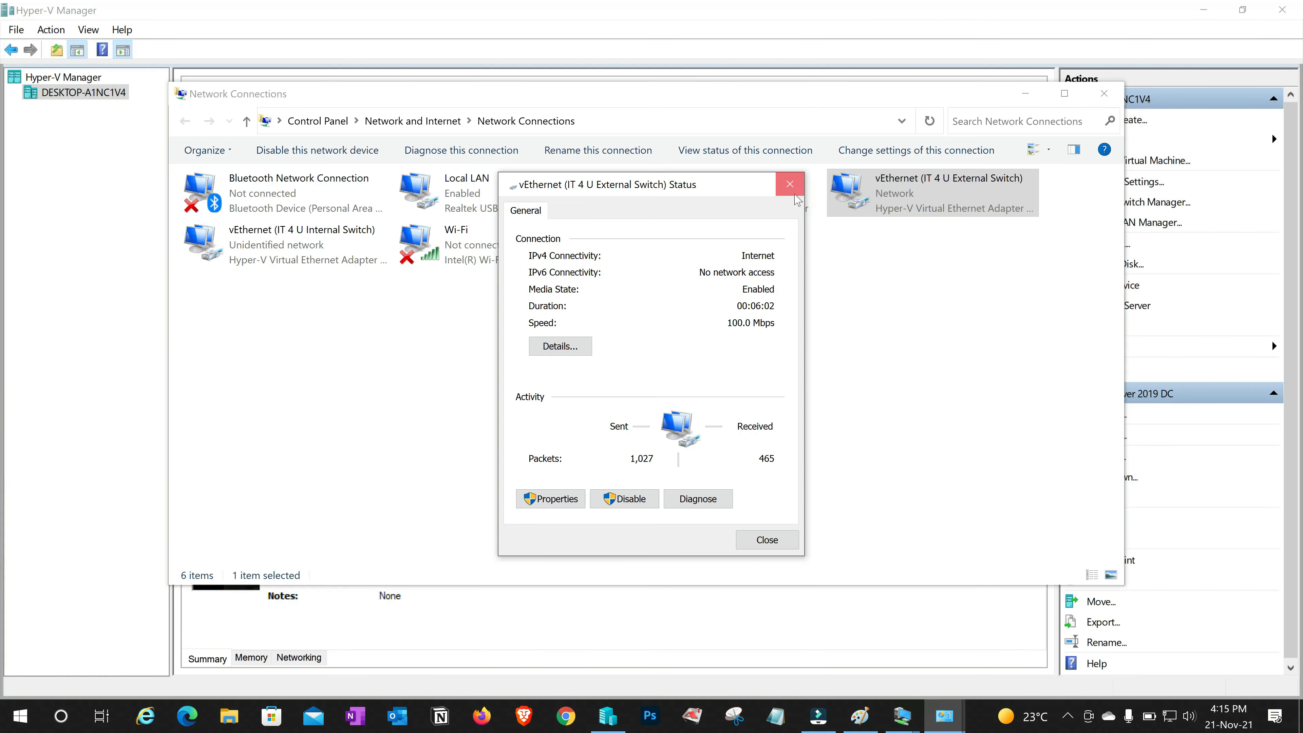
# - On the host, reopen the vEthernet (IT 4 U External Switch) IPv4 properties and check the gateway and DNS server
pyautogui.click(767, 540)
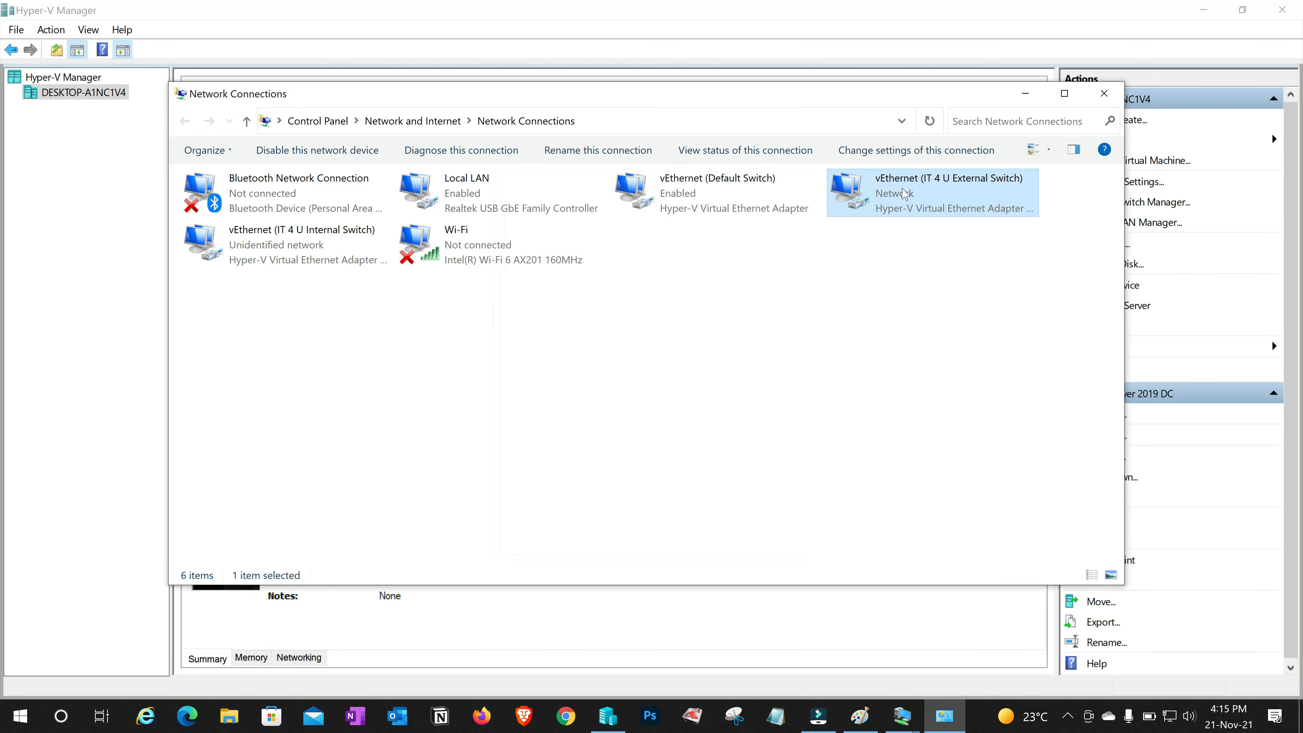
pyautogui.doubleClick(849, 191)
pyautogui.click(564, 498)
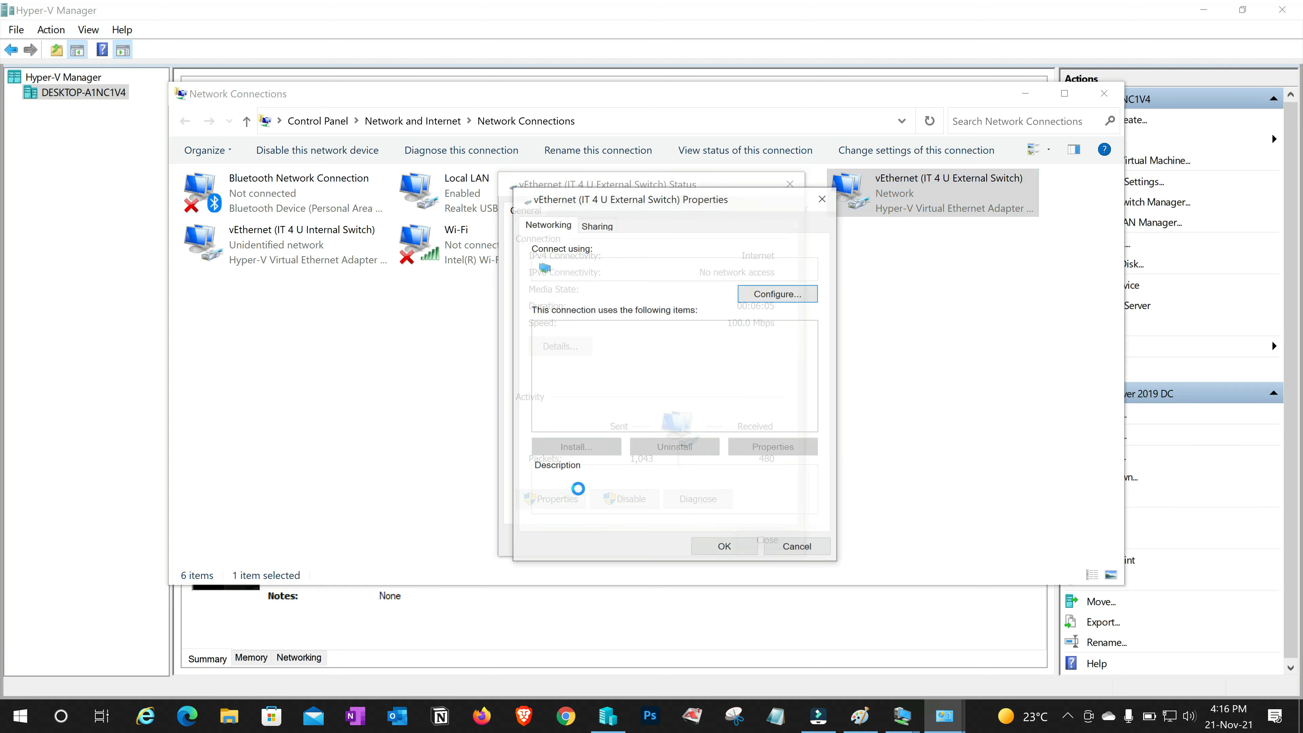
pyautogui.doubleClick(704, 385)
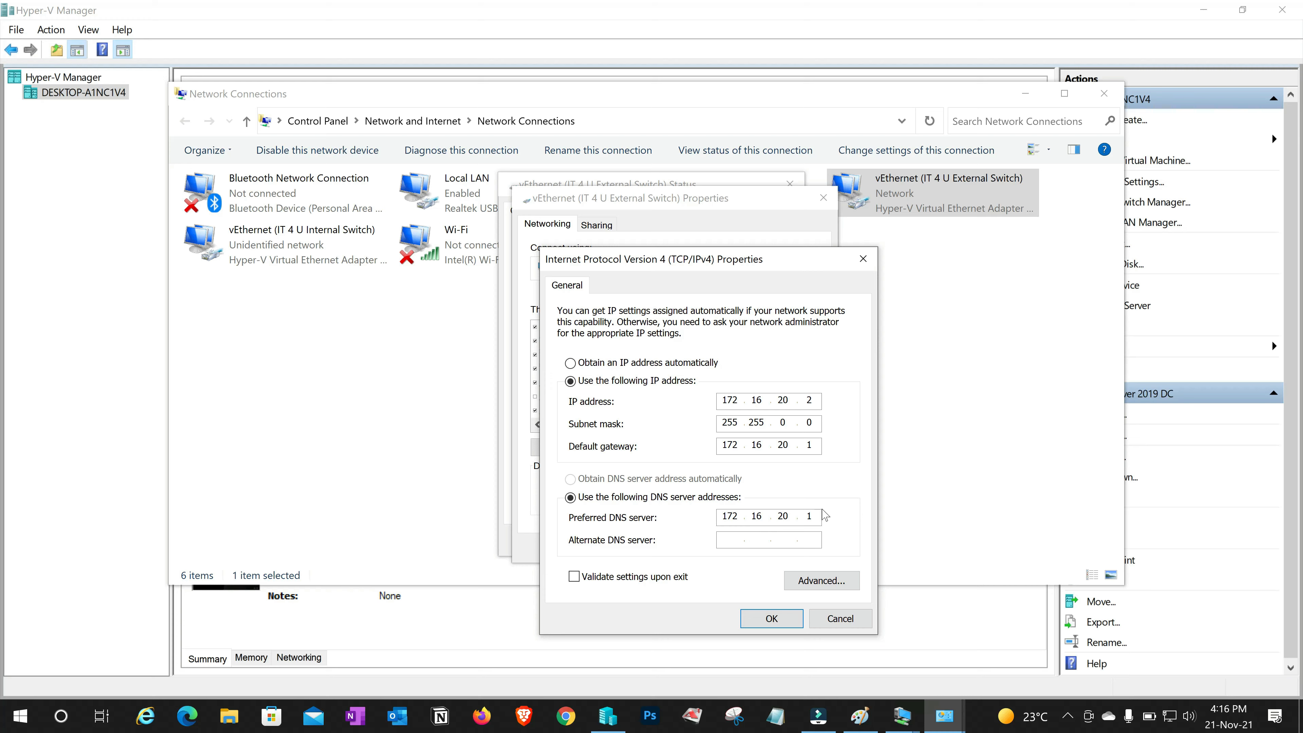
# - Back in the Windows 10 machine, set Ethernet 2's default gateway and preferred DNS server to 172.16.20.1
pyautogui.moveTo(914, 715)
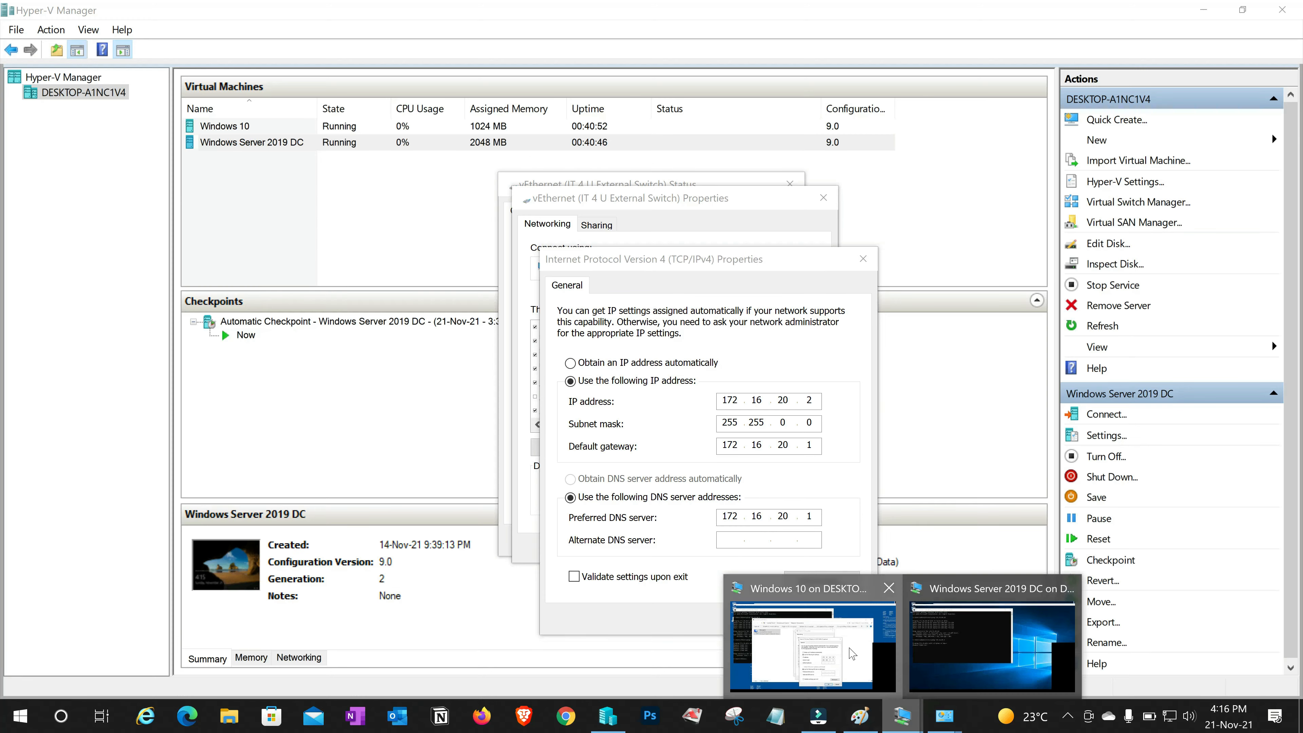
pyautogui.click(853, 653)
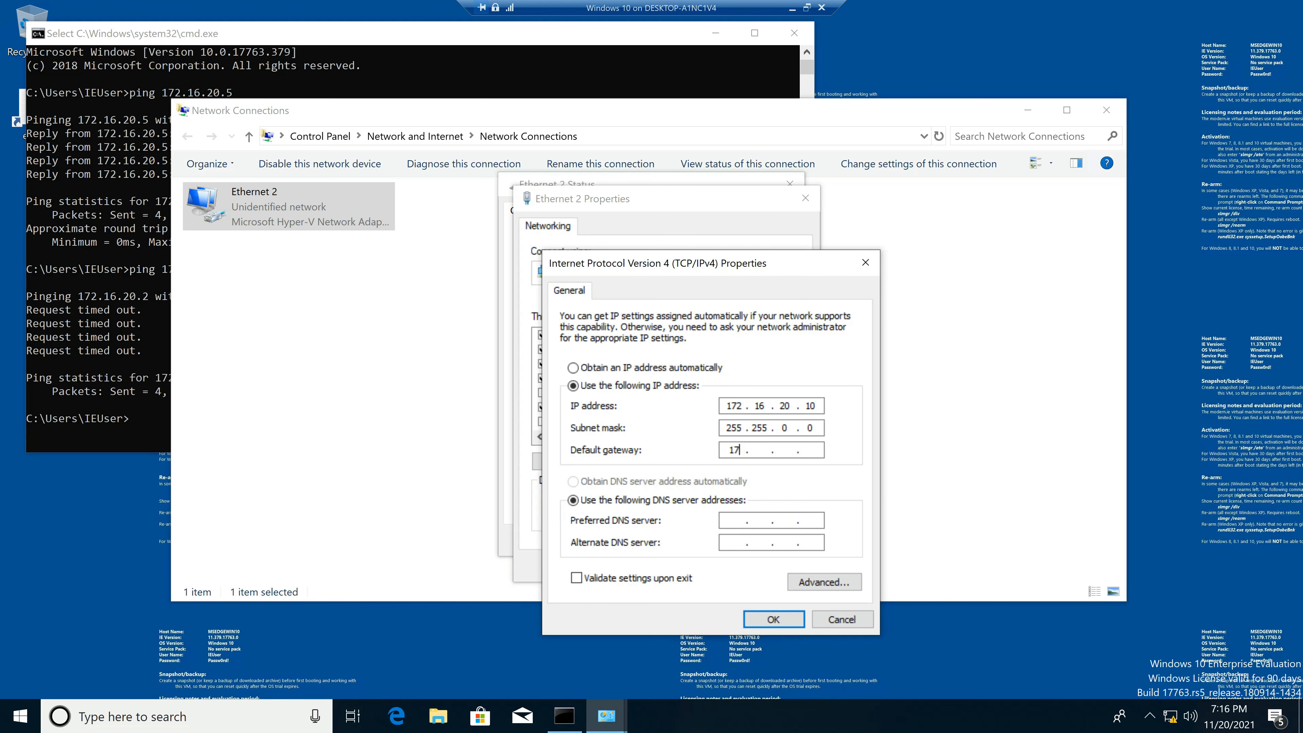
pyautogui.press('Tab')
pyautogui.press('Tab')
pyautogui.write('17216.20.1')
pyautogui.click(773, 619)
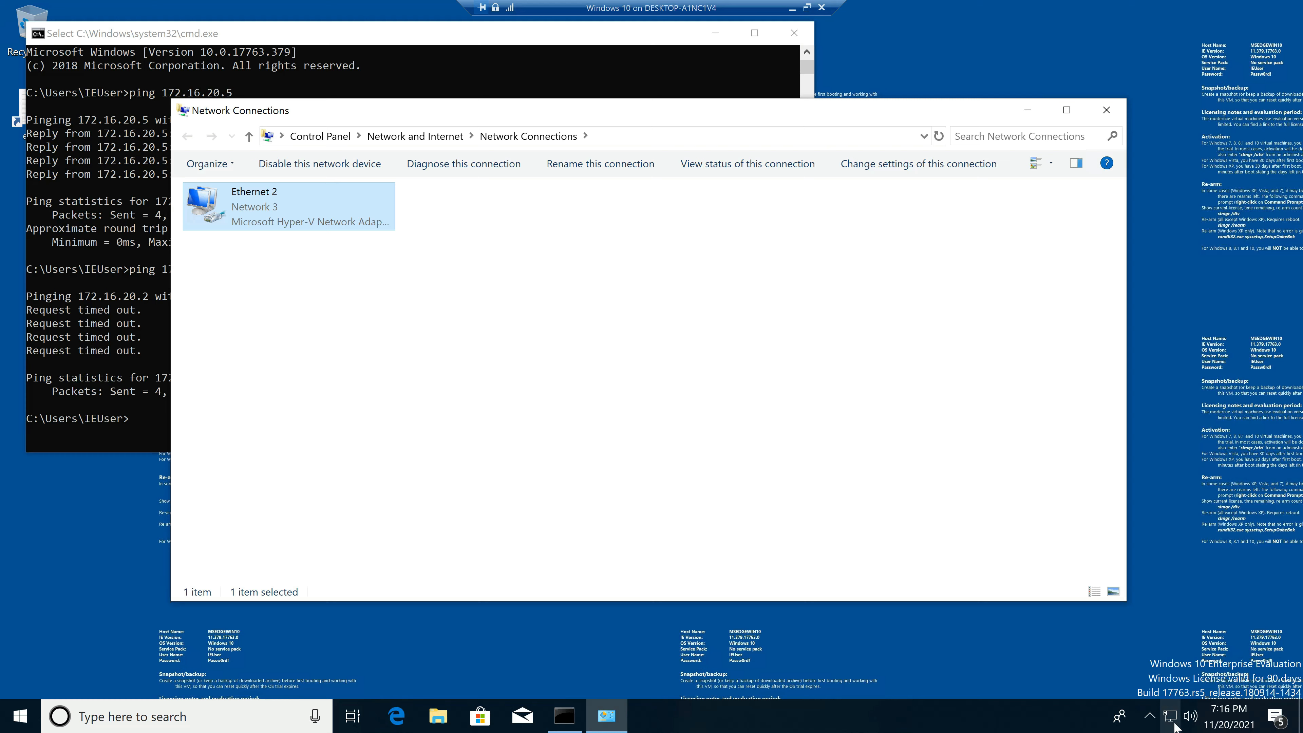
# - Check the Windows 10 machine's network status and ping the host at 172.16.20.2 from its command prompt
pyautogui.moveTo(1178, 725)
pyautogui.hotkey('alt', 'Tab')
pyautogui.write('ping 172.16.20.2')
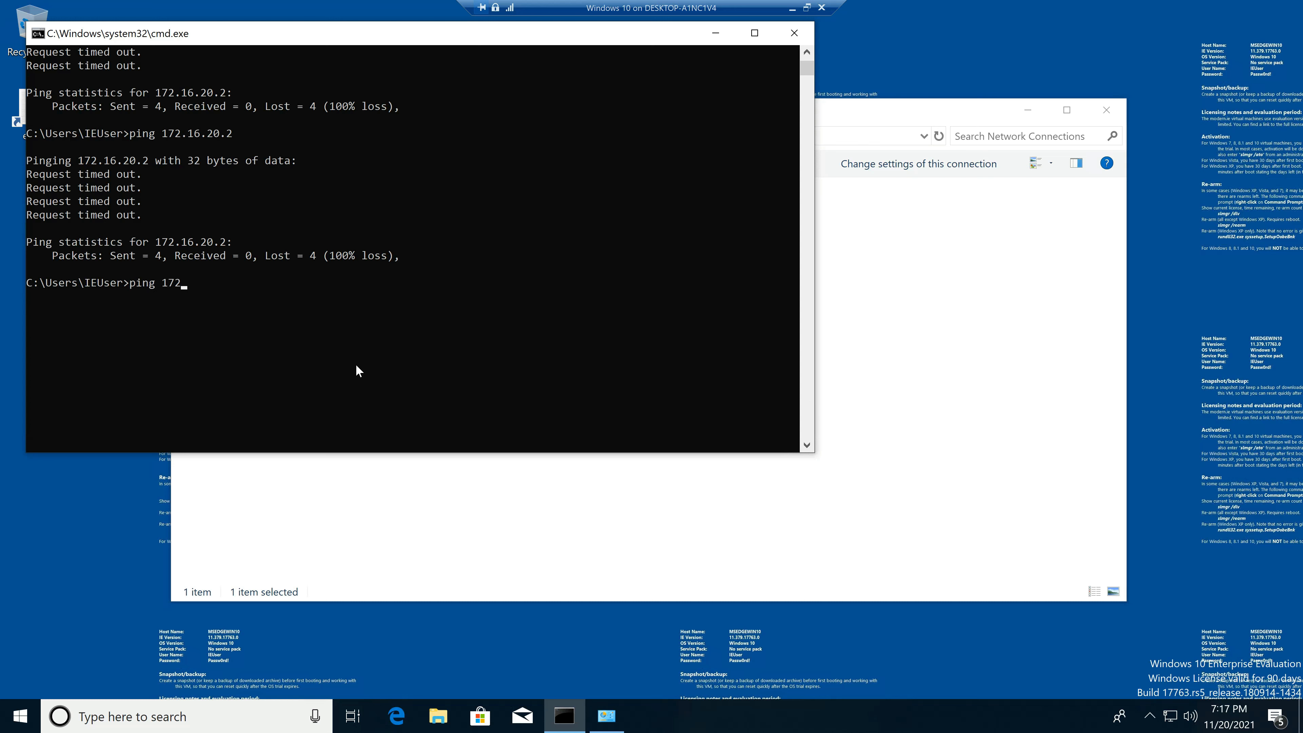
# - Ping 172.16.20.2 from the Windows 10 machine and check the host's Windows Defender Firewall on/off settings through firewall.cpl
pyautogui.press('Return')
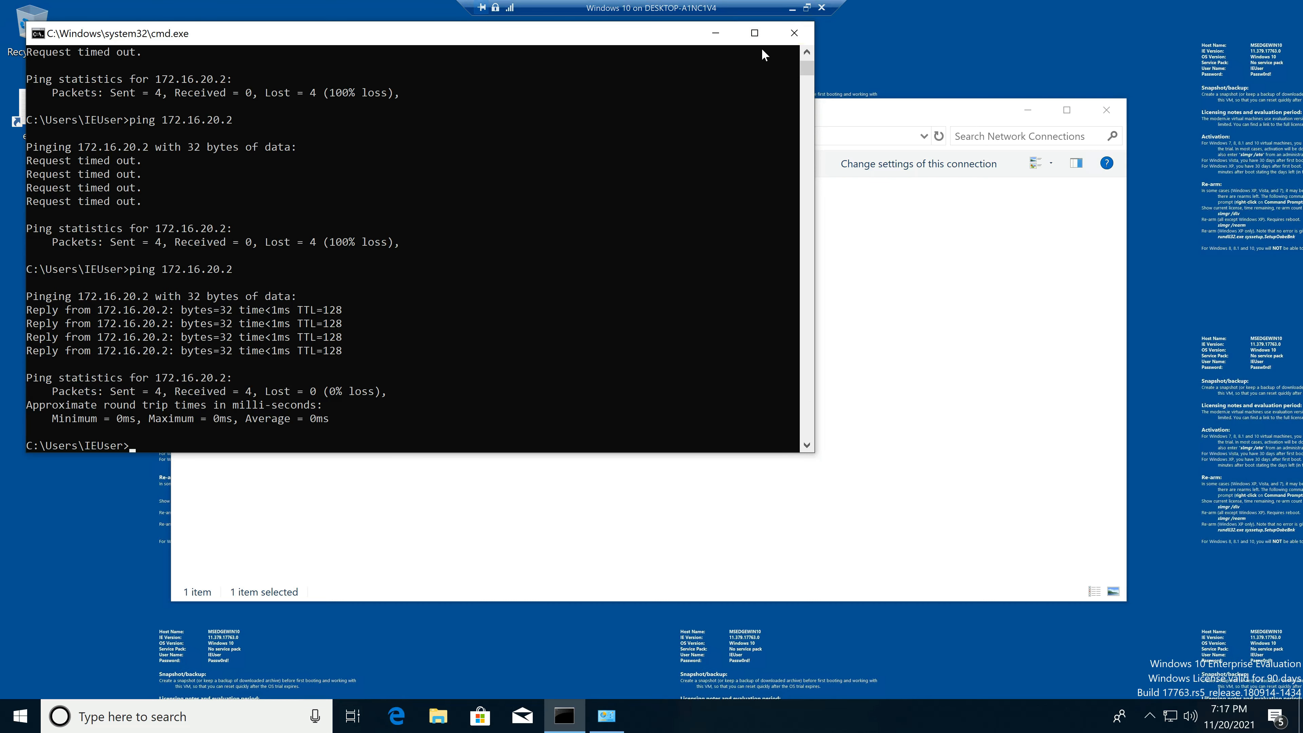
pyautogui.click(791, 7)
pyautogui.press('super+r')
pyautogui.write('fir')
pyautogui.press('Down')
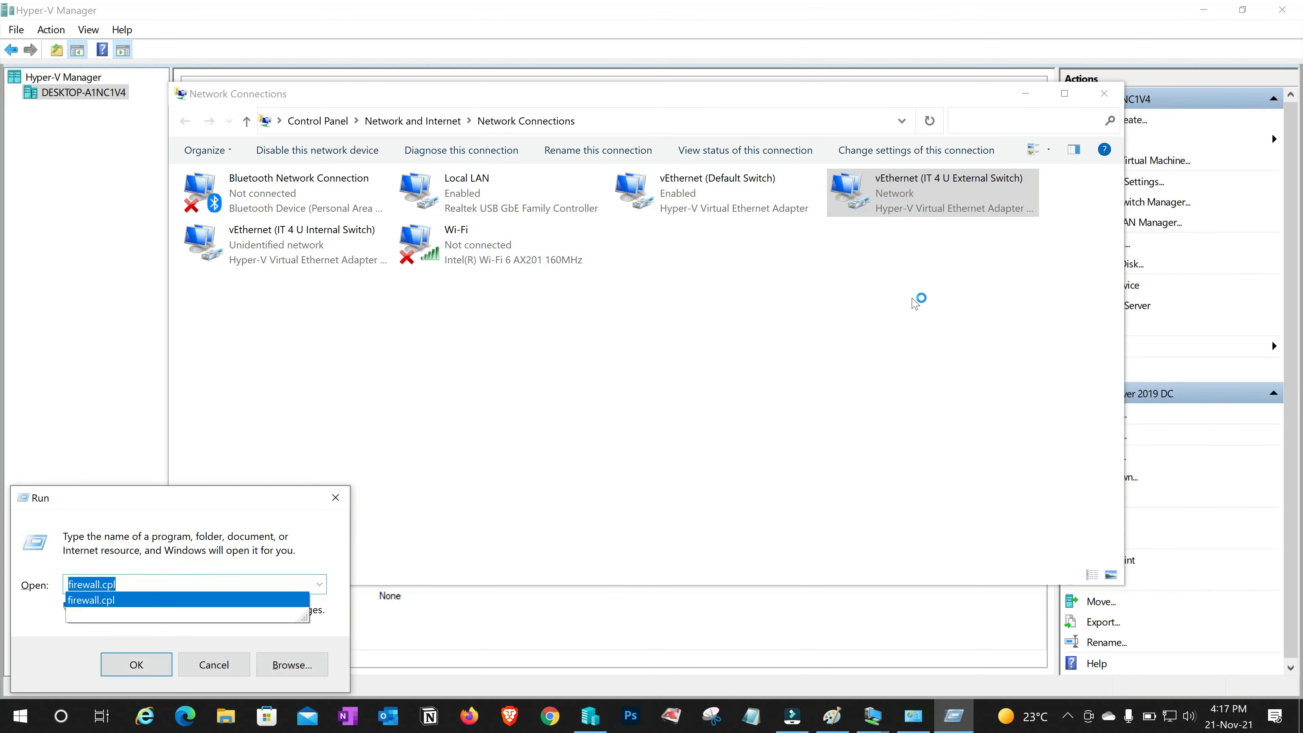
pyautogui.press('Return')
pyautogui.click(237, 279)
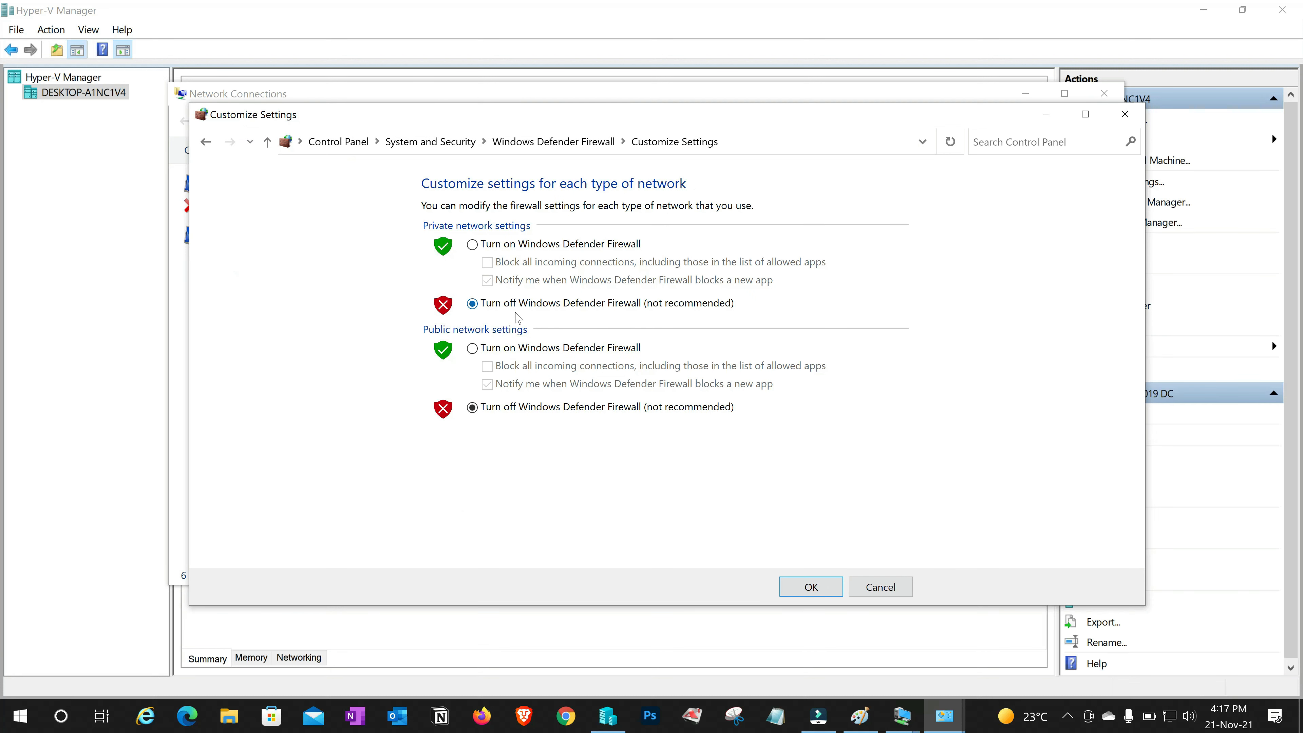
# - Test the Windows 10 machine's internet access by pinging google.com and opening google.com in a new Edge tab
pyautogui.write('ping google.com')
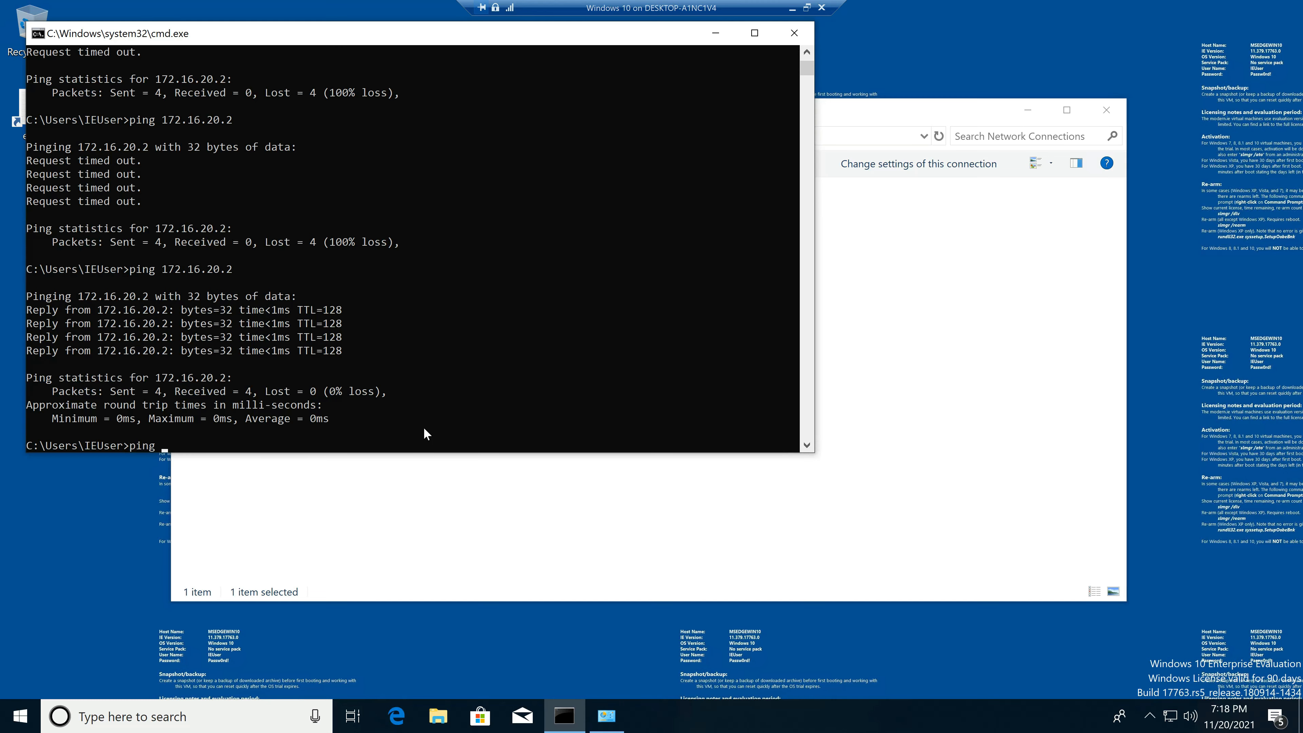
pyautogui.press('Return')
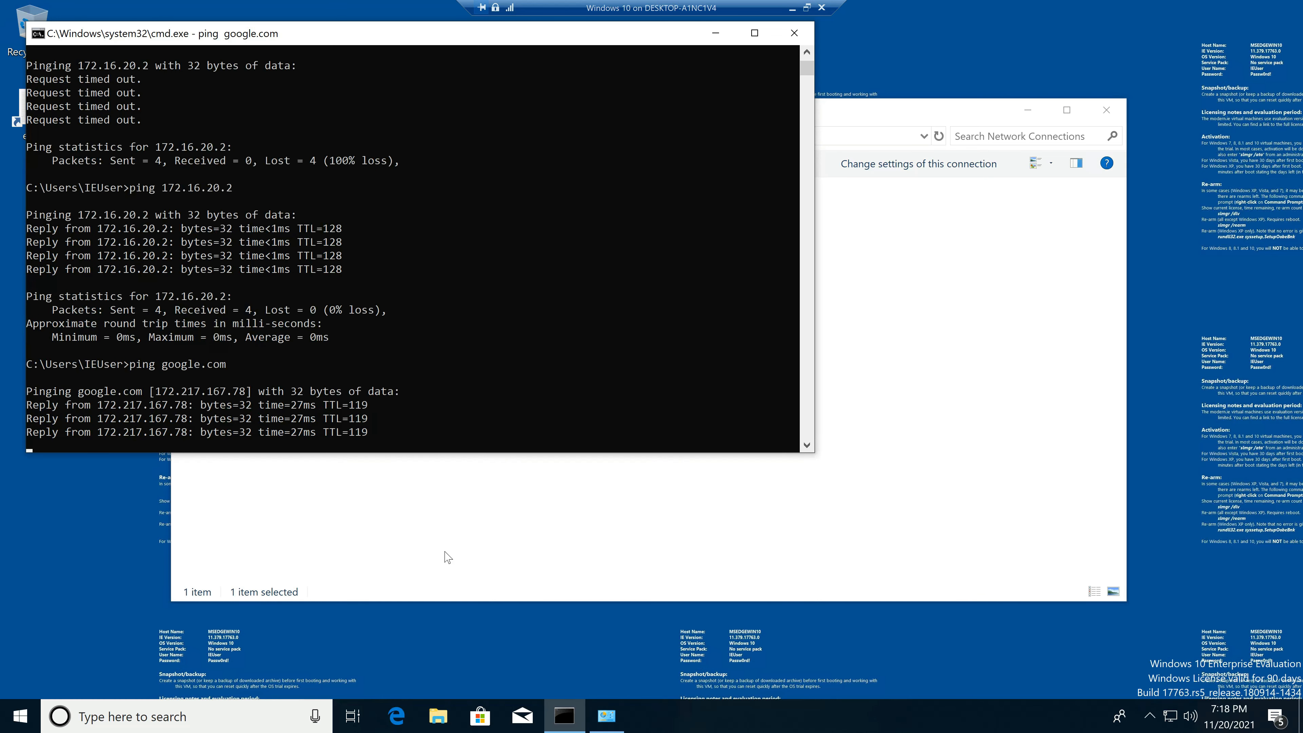
pyautogui.click(410, 718)
pyautogui.write('google.')
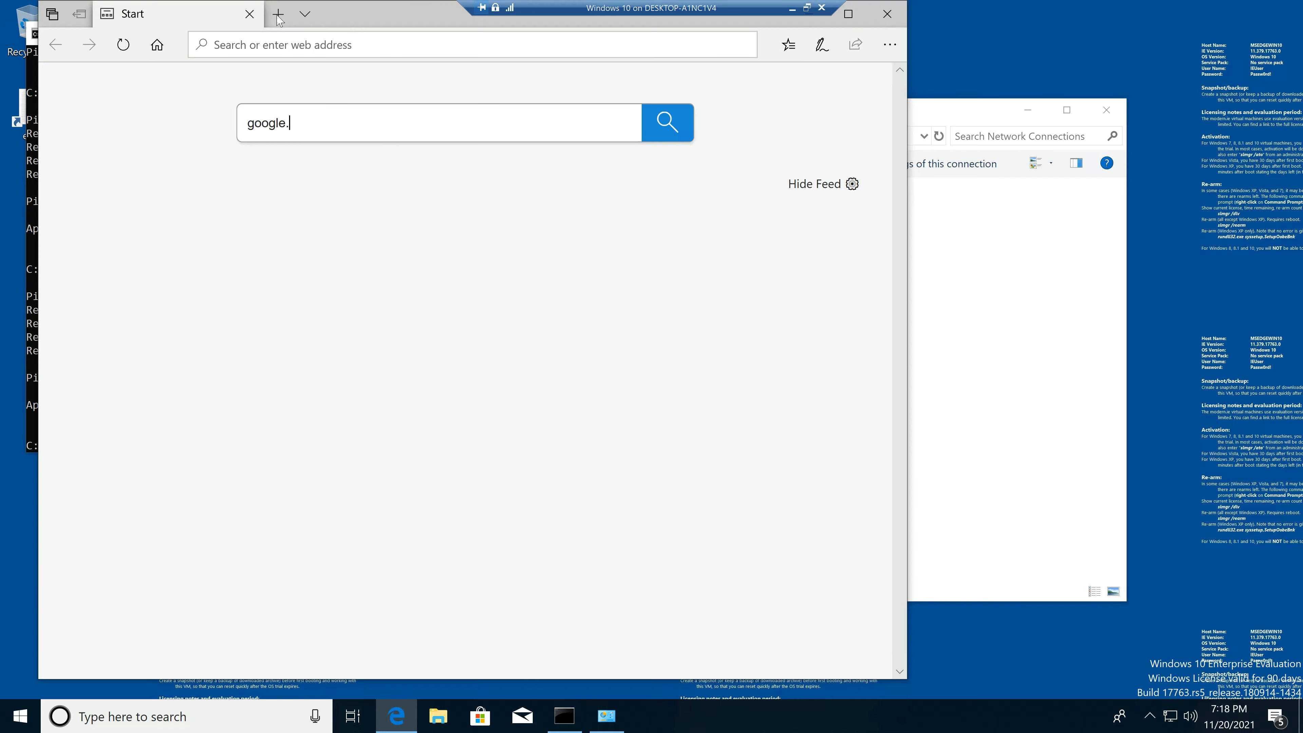
pyautogui.click(279, 15)
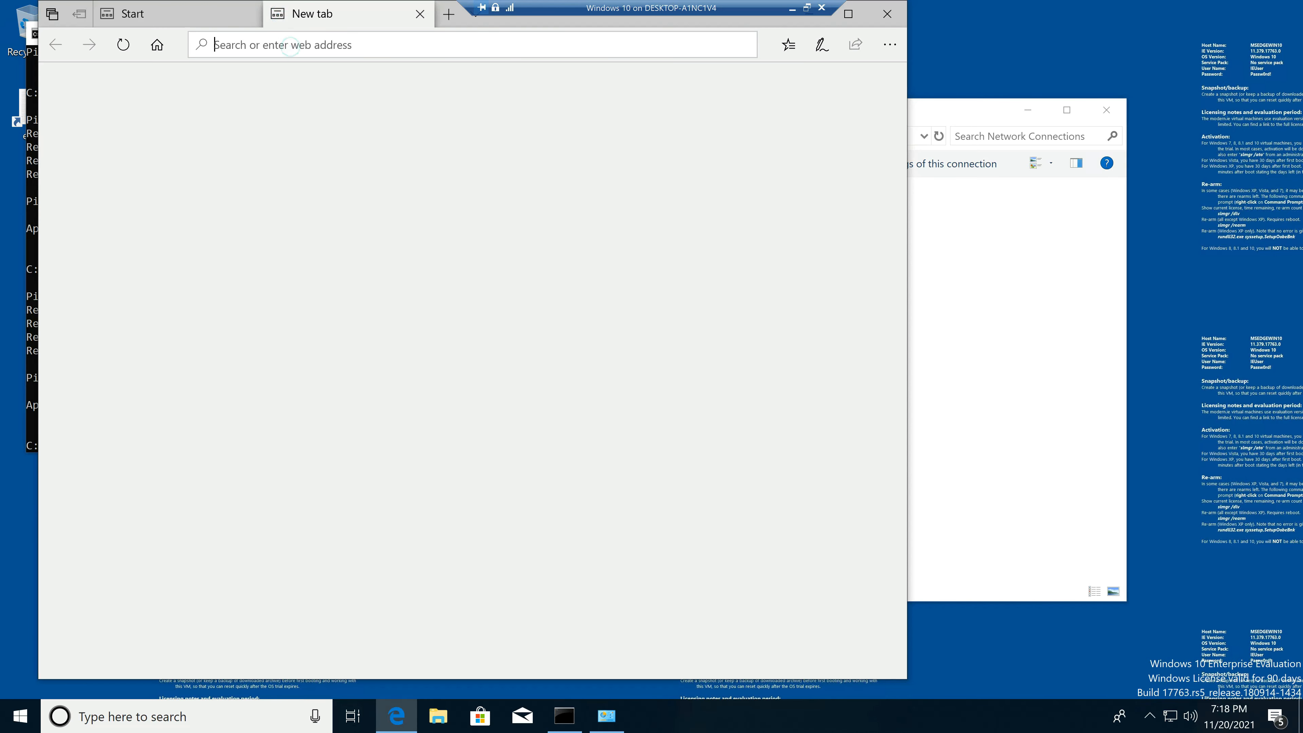
pyautogui.write('google.com')
pyautogui.press('Return')
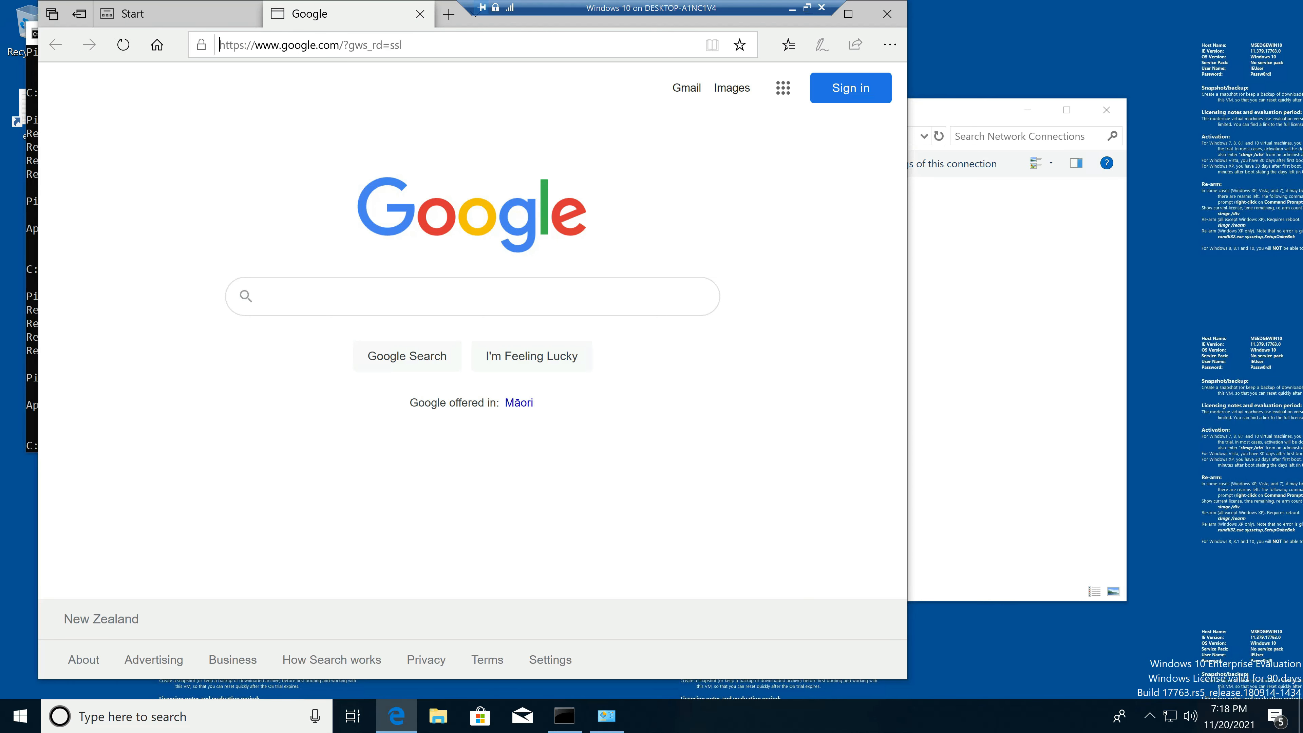
pyautogui.click(889, 11)
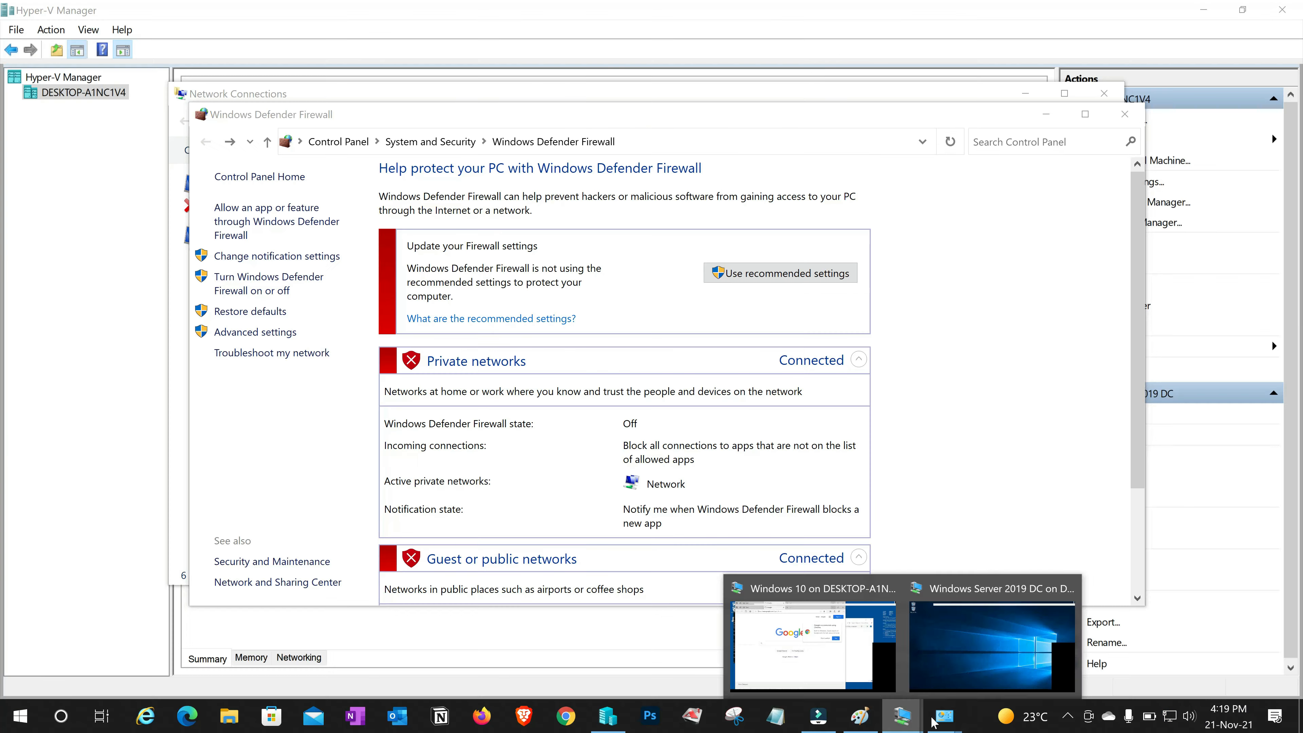
# - Switch to the Windows Server 2019 DC machine and ping 172.16.20.2 and google.com from a command prompt
pyautogui.click(974, 648)
pyautogui.press('super+r')
pyautogui.write('cmd')
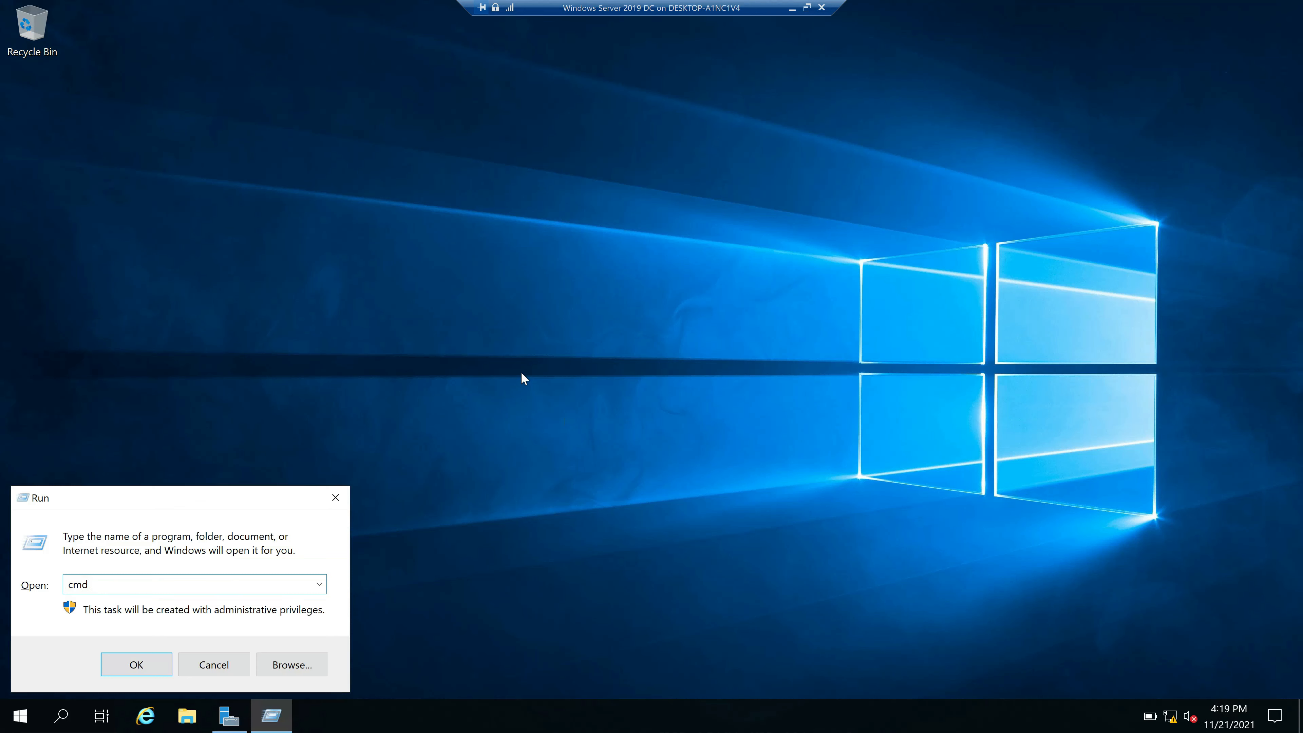
pyautogui.press('Return')
pyautogui.write('ping 172.16.20.2')
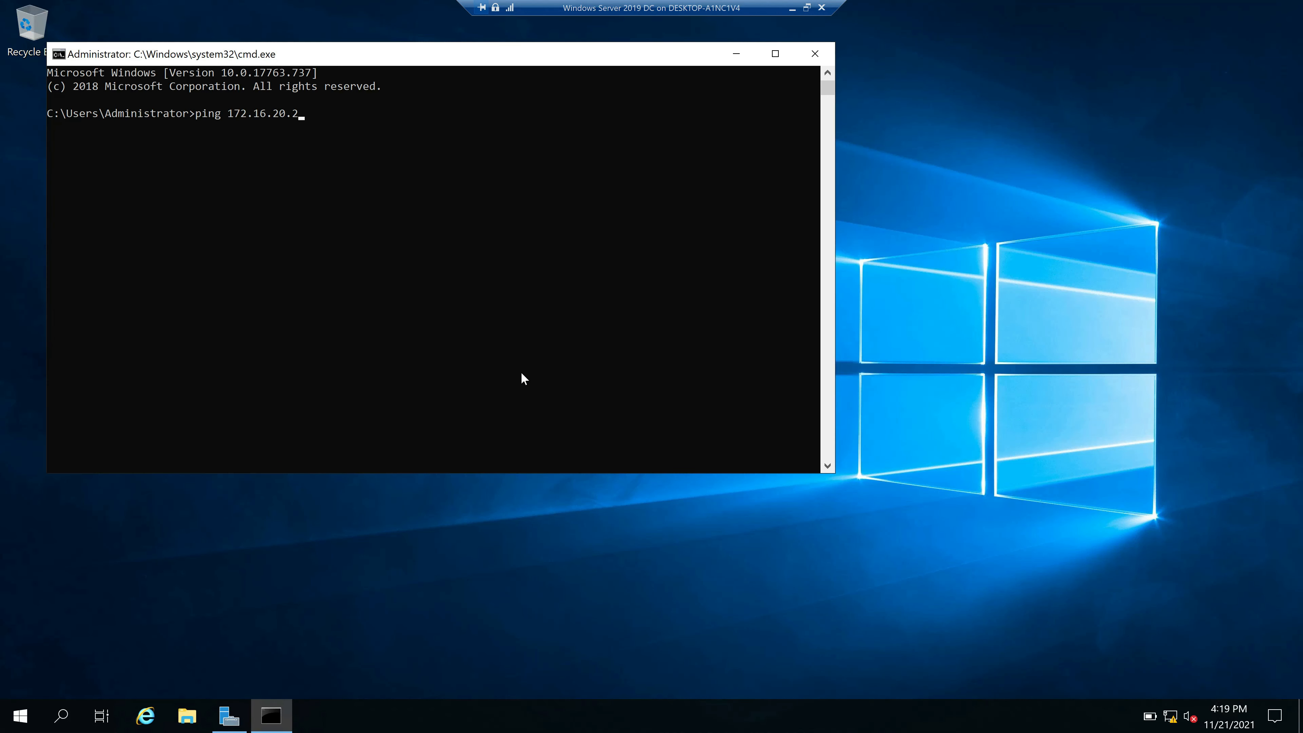
pyautogui.press('Return')
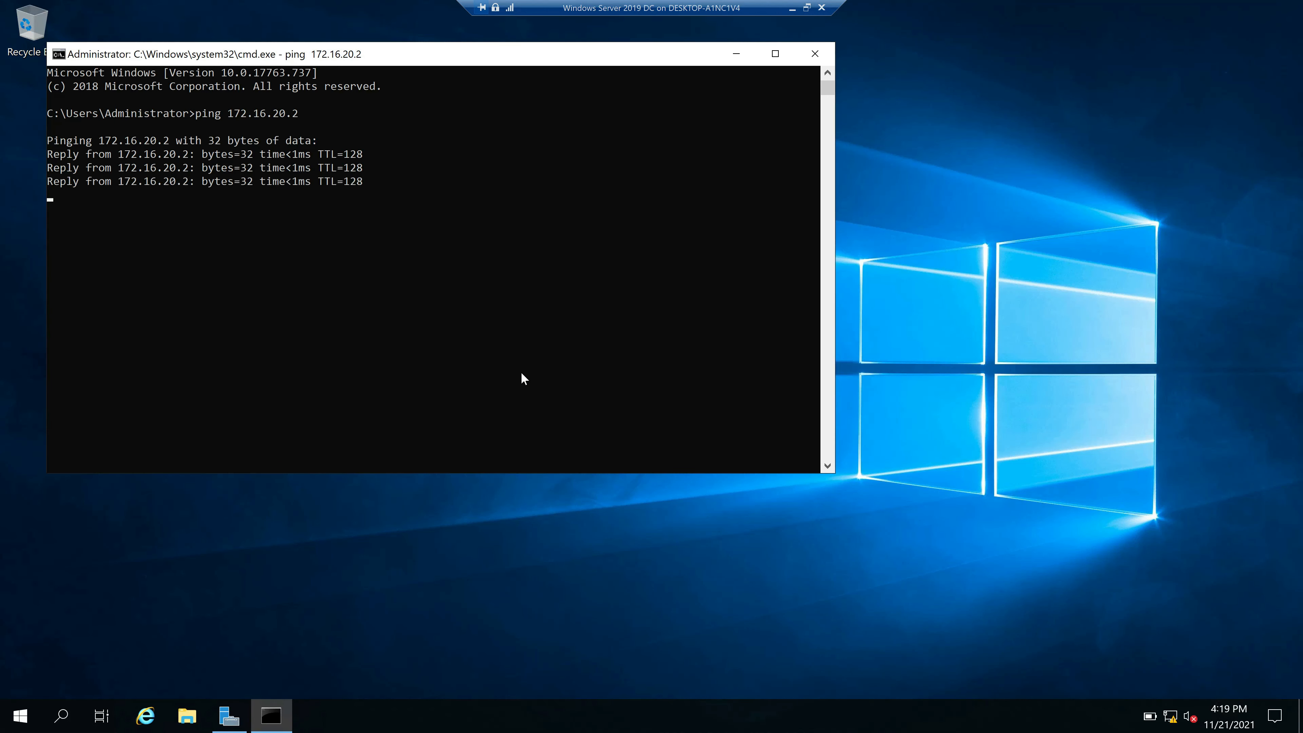
pyautogui.write('ping goog')
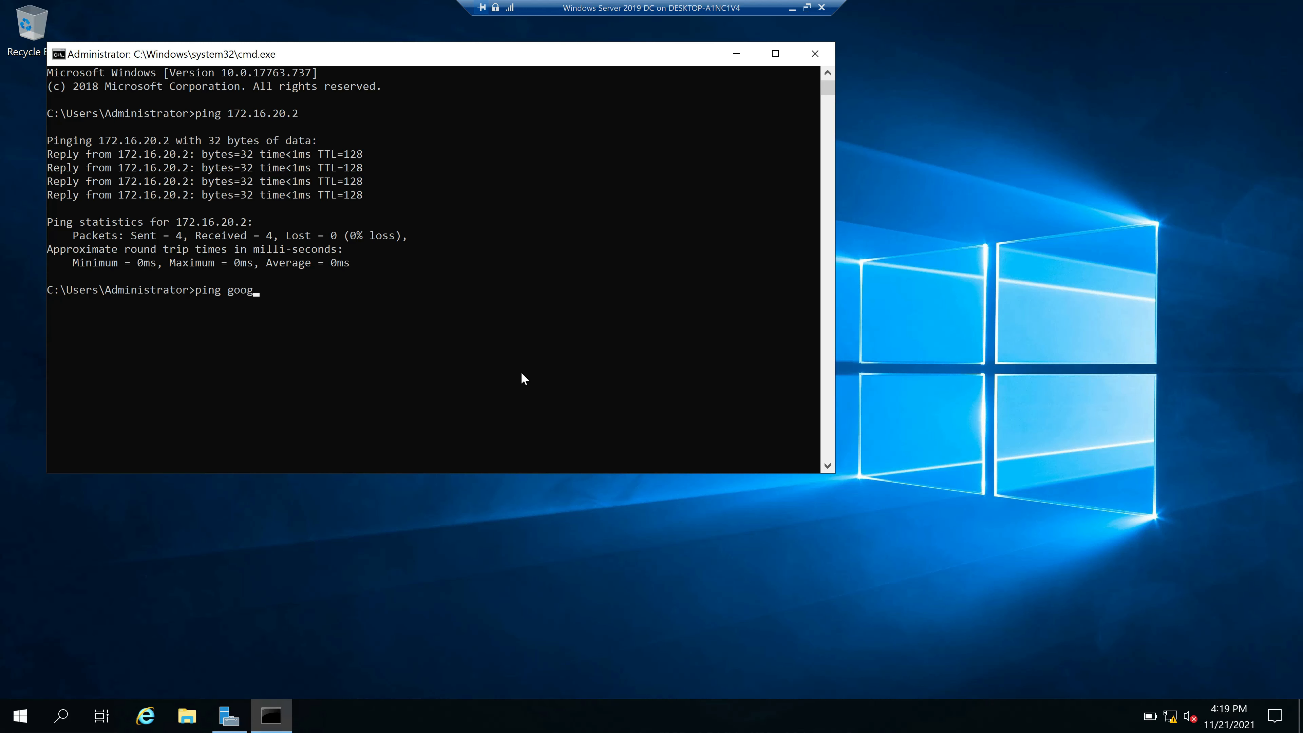
pyautogui.write('le.com')
pyautogui.press('Return')
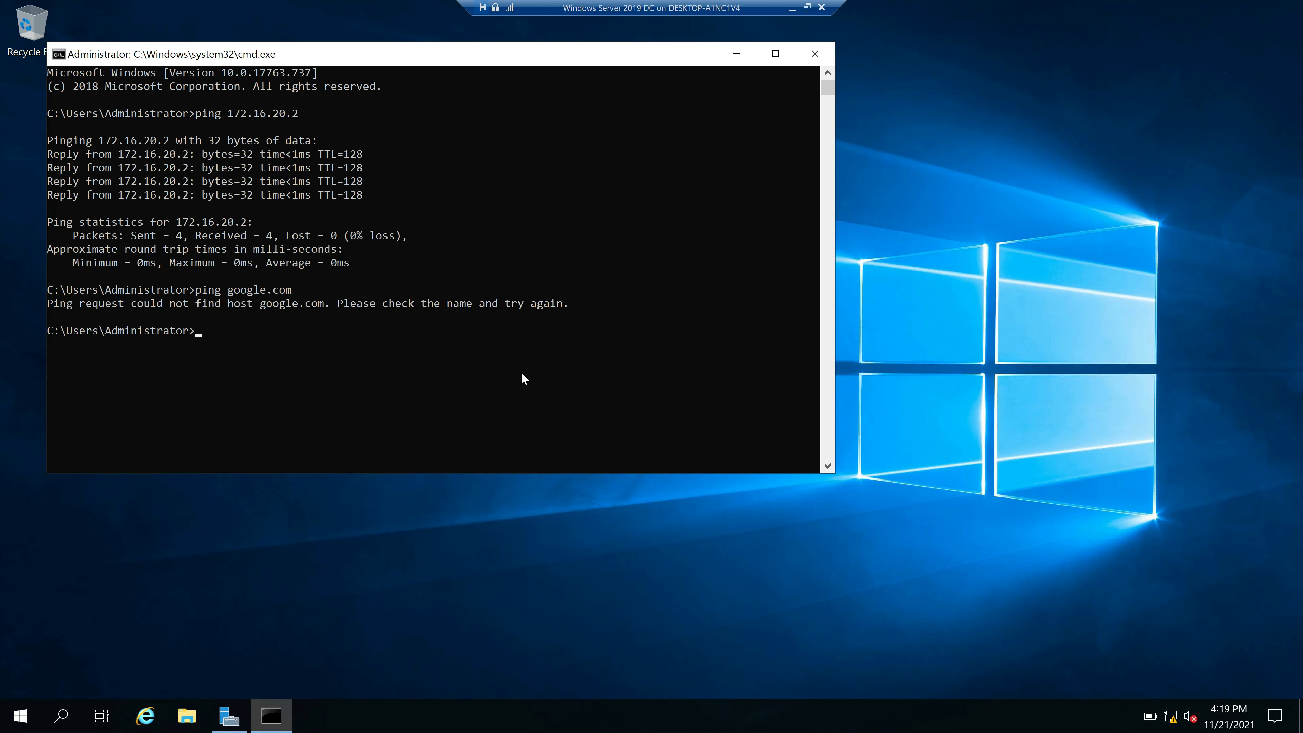
# - On the server, open Network Connections with ncpa.cpl and bring up the Ethernet adapter's IPv4 properties
pyautogui.press('super+r')
pyautogui.write('ncpa/.cp')
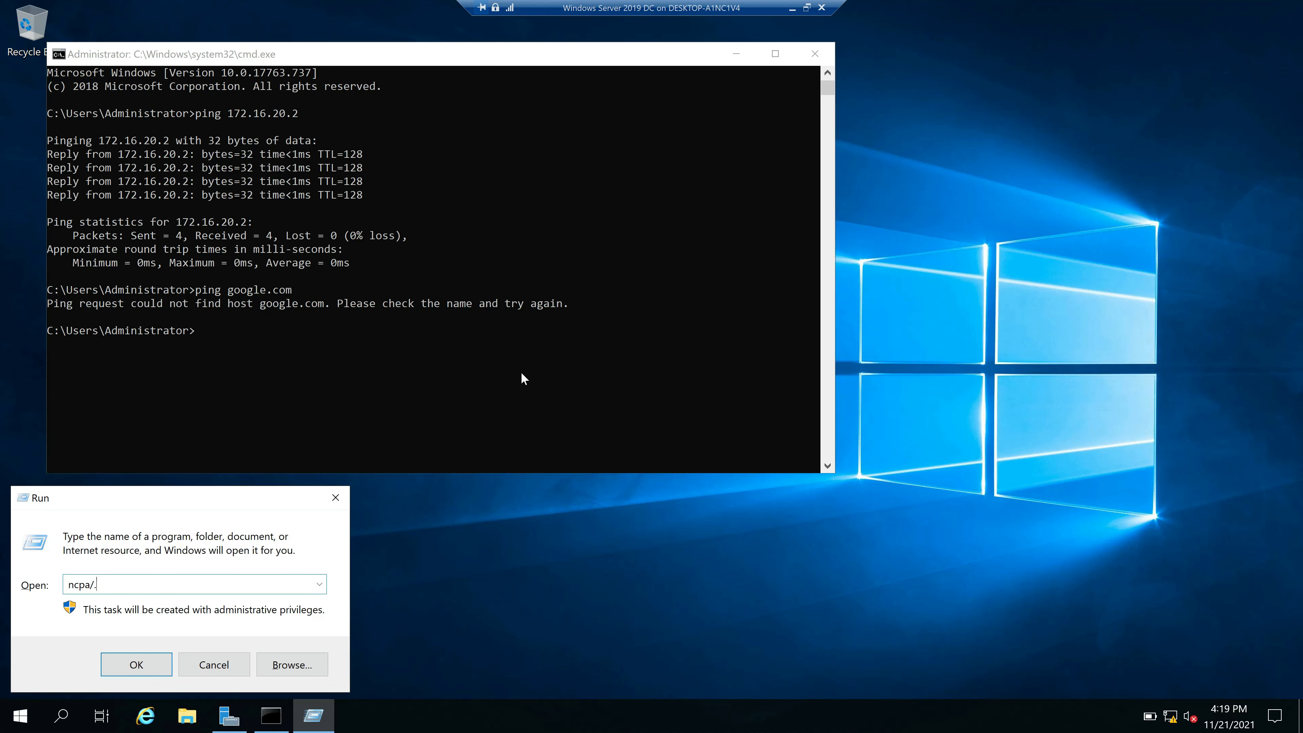
pyautogui.press('BackSpace')
pyautogui.press('BackSpace')
pyautogui.write('.cpl')
pyautogui.press('Return')
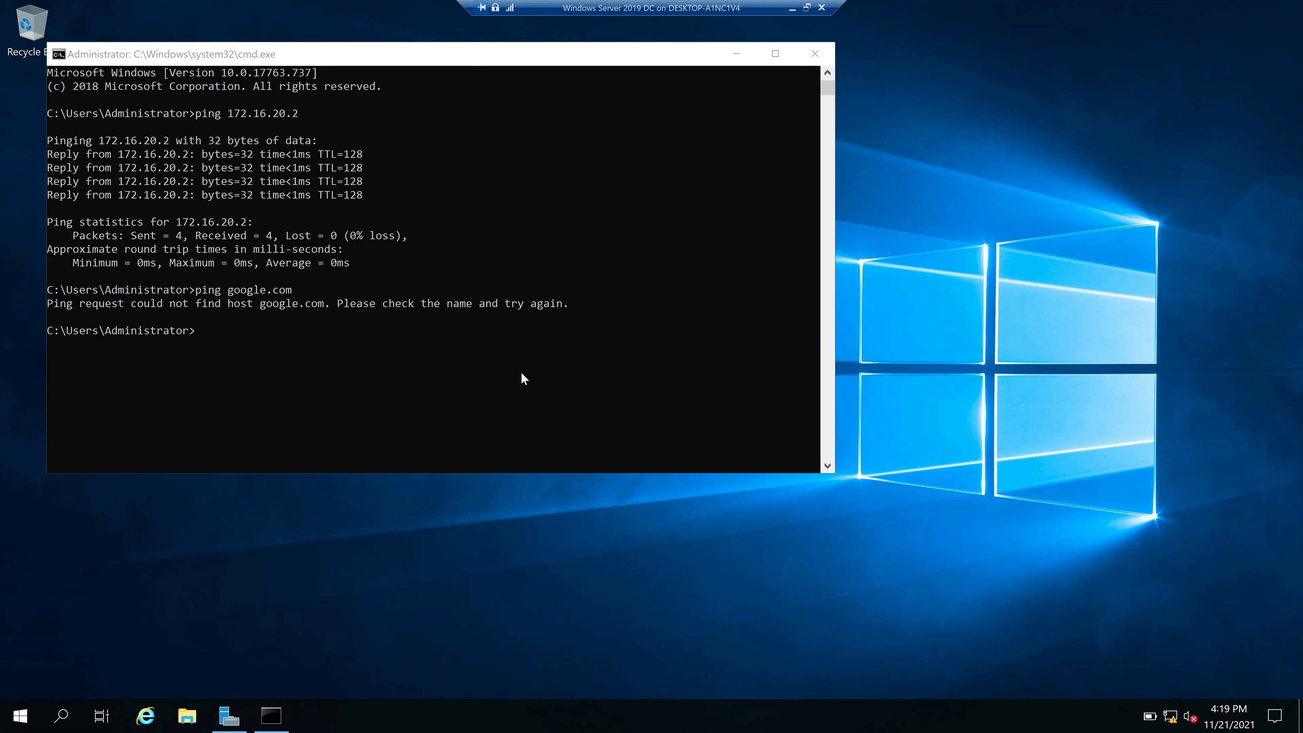
pyautogui.doubleClick(257, 205)
pyautogui.click(562, 501)
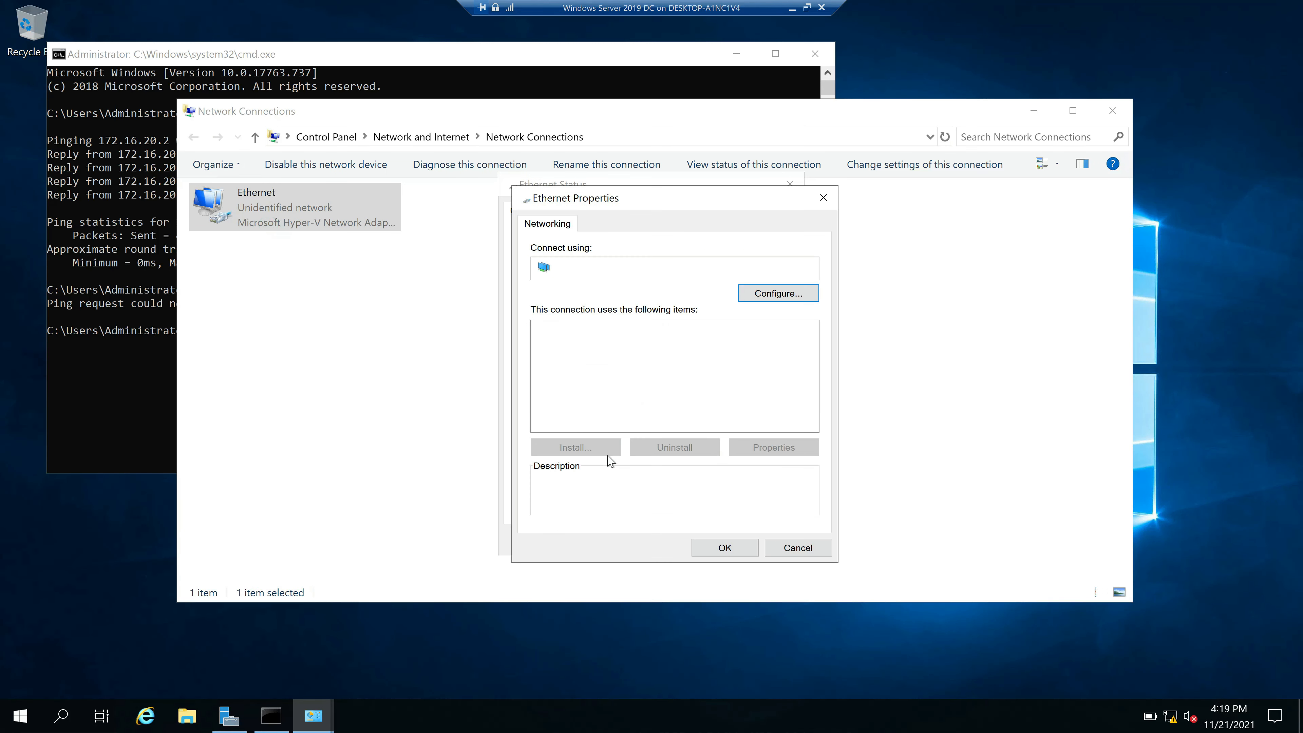
pyautogui.click(639, 370)
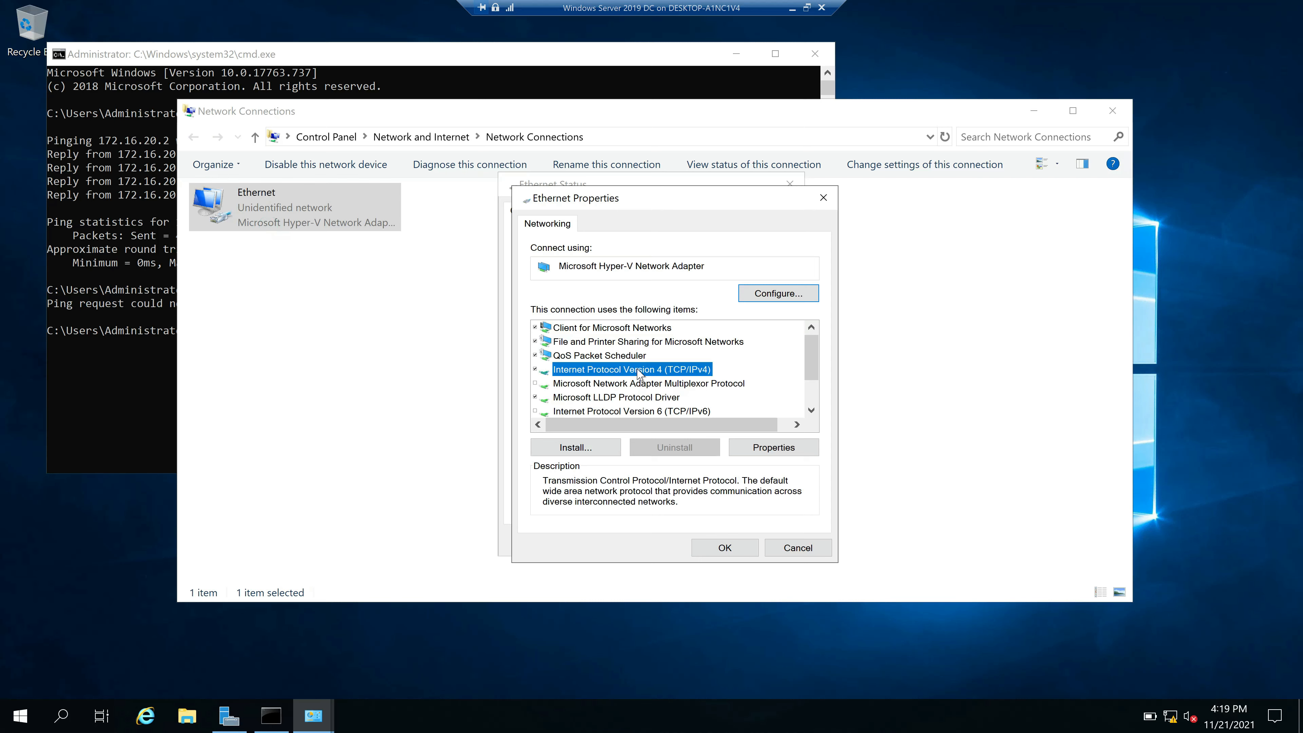
pyautogui.doubleClick(639, 371)
# - Set the server Ethernet adapter's default gateway and preferred DNS server to 172.16.20.1 and close its settings
pyautogui.write('172. .')
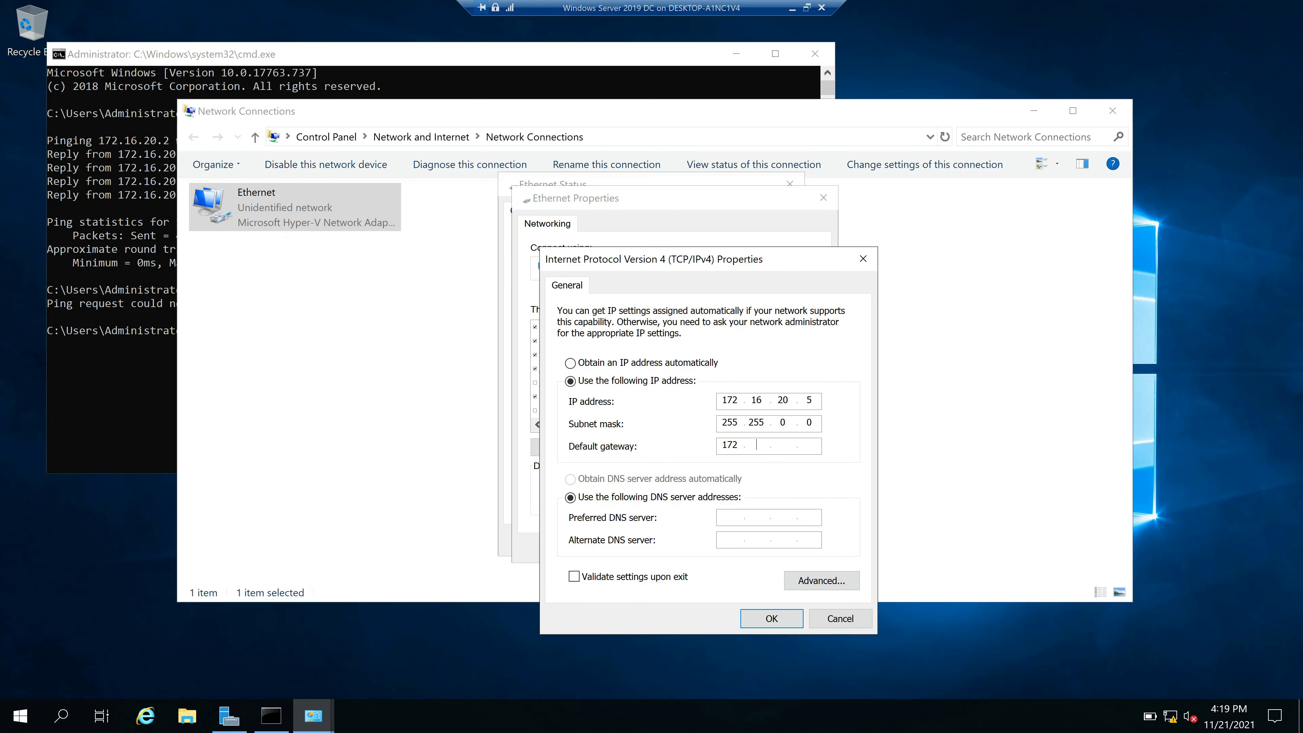
pyautogui.write('.1')
pyautogui.press('Tab')
pyautogui.press('Tab')
pyautogui.write('1')
pyautogui.click(771, 618)
pyautogui.click(744, 547)
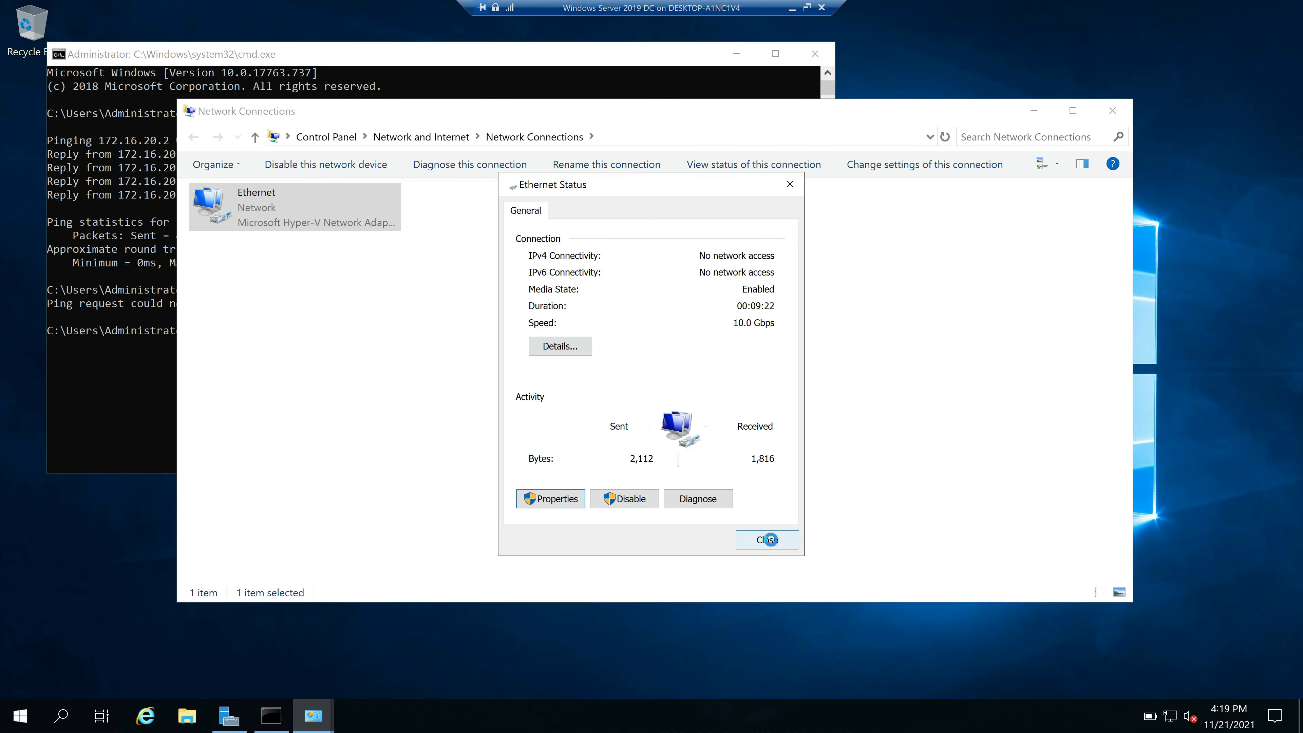
pyautogui.click(769, 539)
# - Repeat the google.com ping from the server's command prompt
pyautogui.click(340, 366)
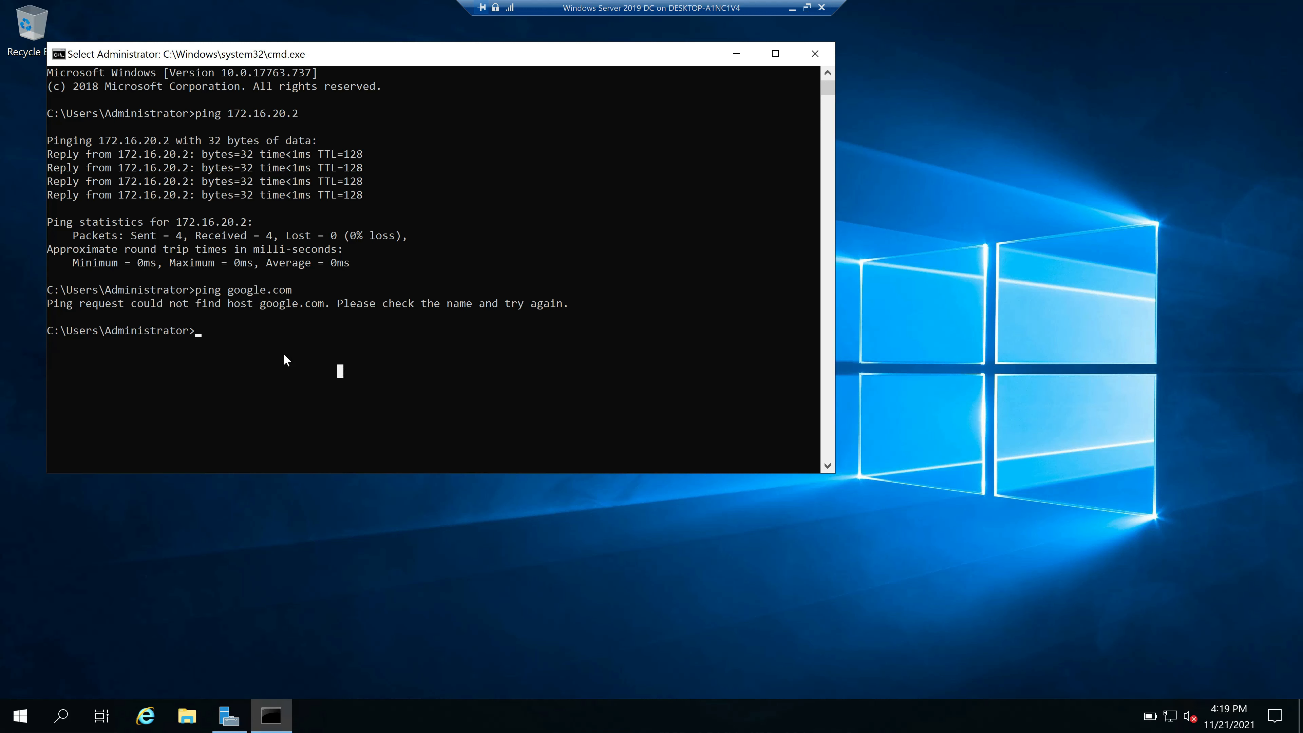
pyautogui.press('Up')
pyautogui.press('Return')
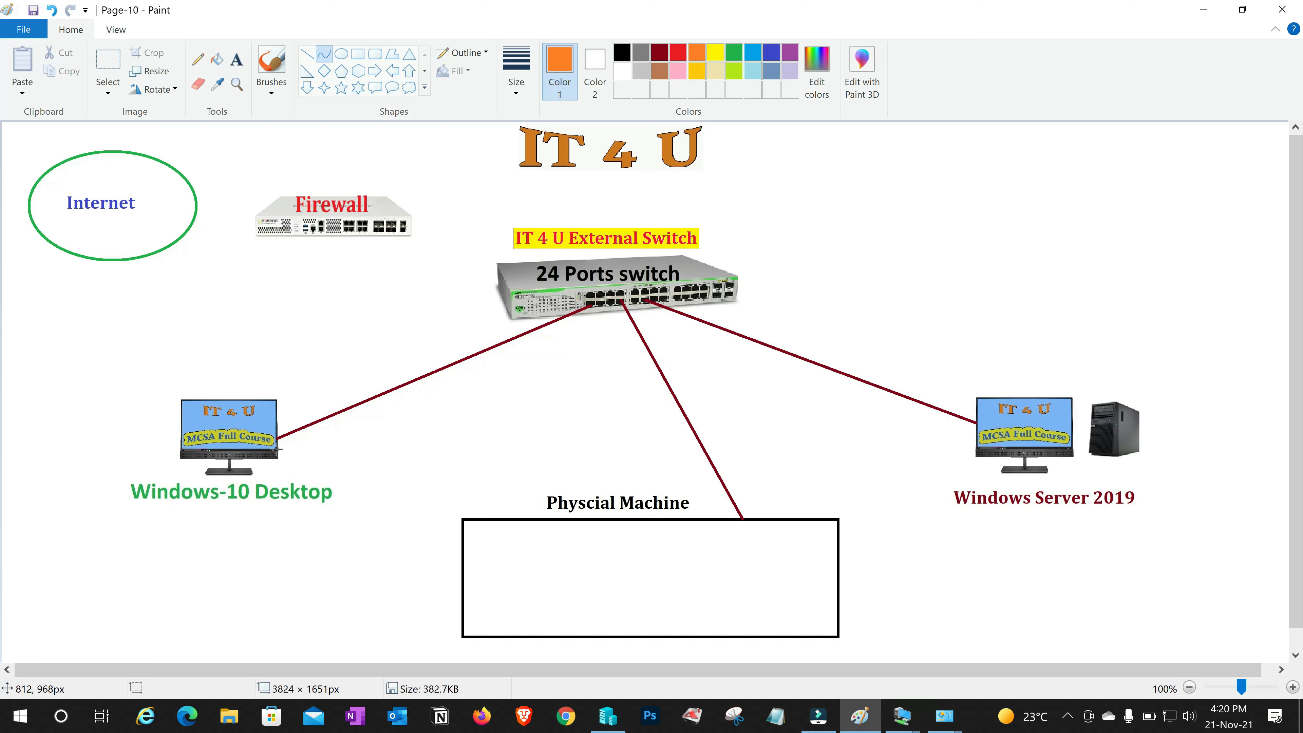
# - Switch to the Paint network diagram and draw orange links joining the Windows-10 Desktop, Windows Server 2019, physical machine, Firewall and Internet
pyautogui.moveTo(277, 449); pyautogui.dragTo(976, 440)
pyautogui.moveTo(625, 492)
pyautogui.mouseDown()
pyautogui.moveTo(699, 484)
pyautogui.moveTo(689, 549)
pyautogui.mouseUp()
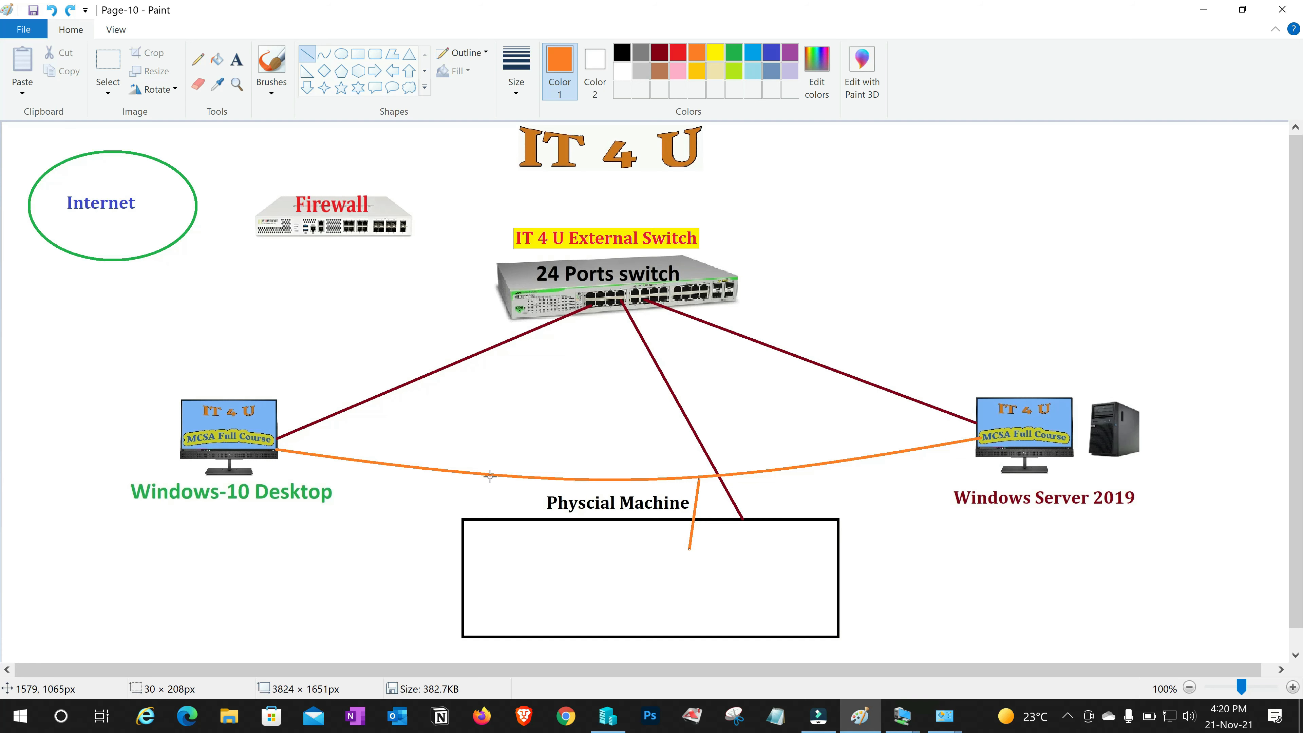
pyautogui.moveTo(262, 417); pyautogui.dragTo(179, 208)
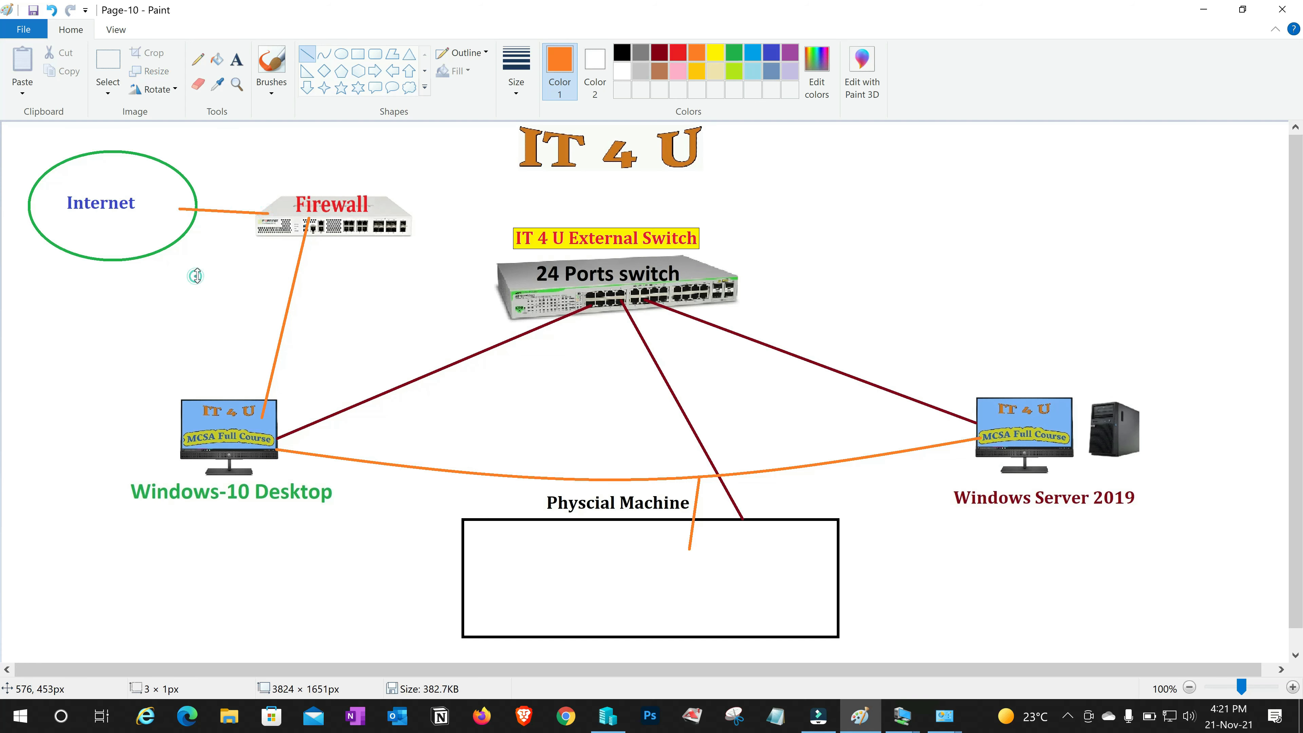